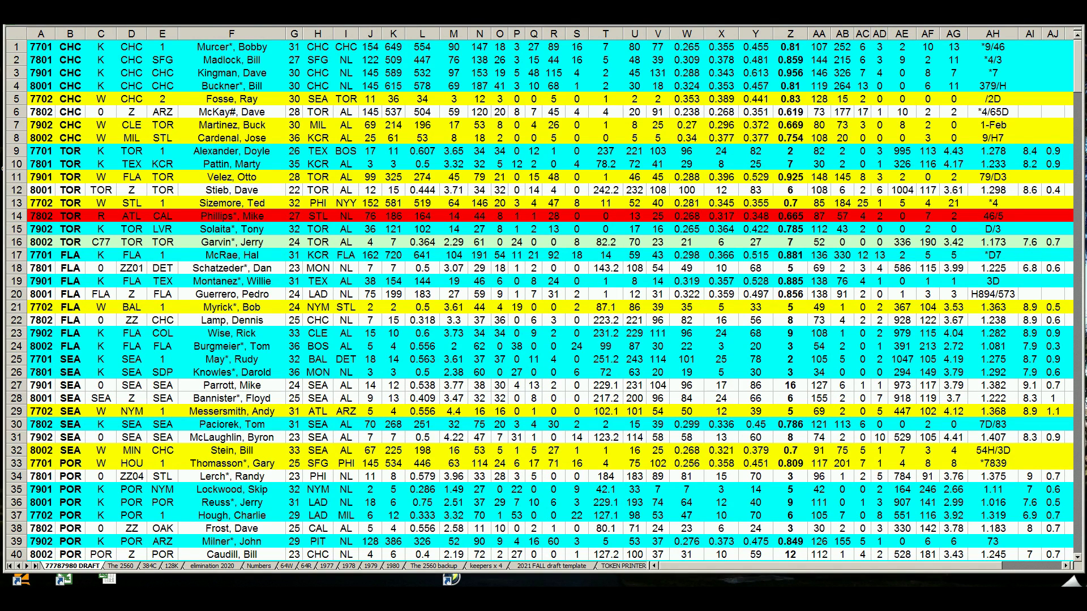
Step: Browse the draft list down past row 220 and return to its first rows
left_click(72, 294)
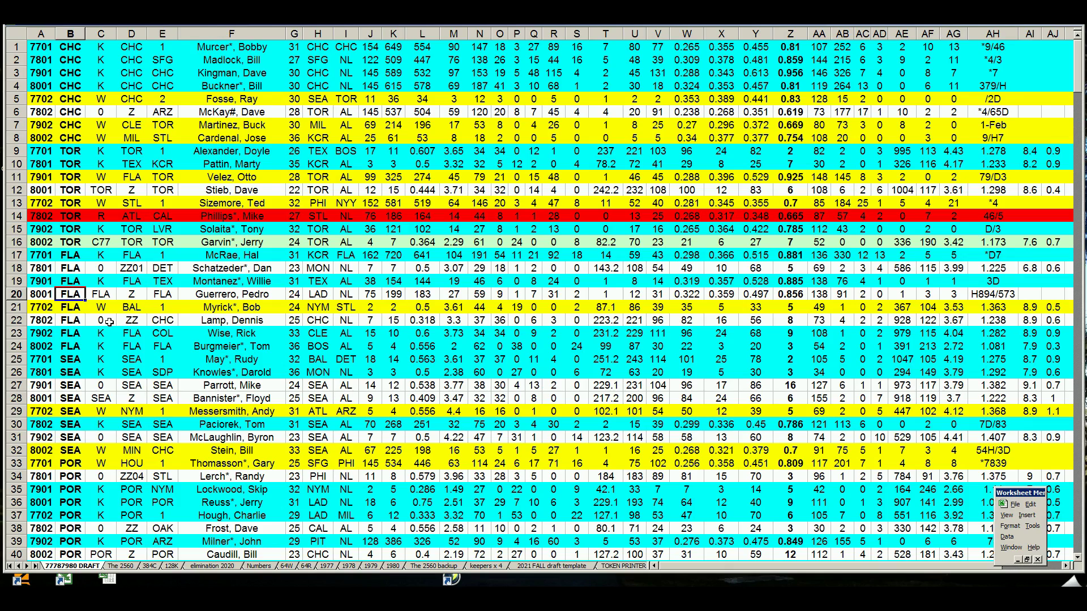
key("Page_Down")
key("Page_Down")
key("Page_Down")
key("Page_Down")
key("Page_Down")
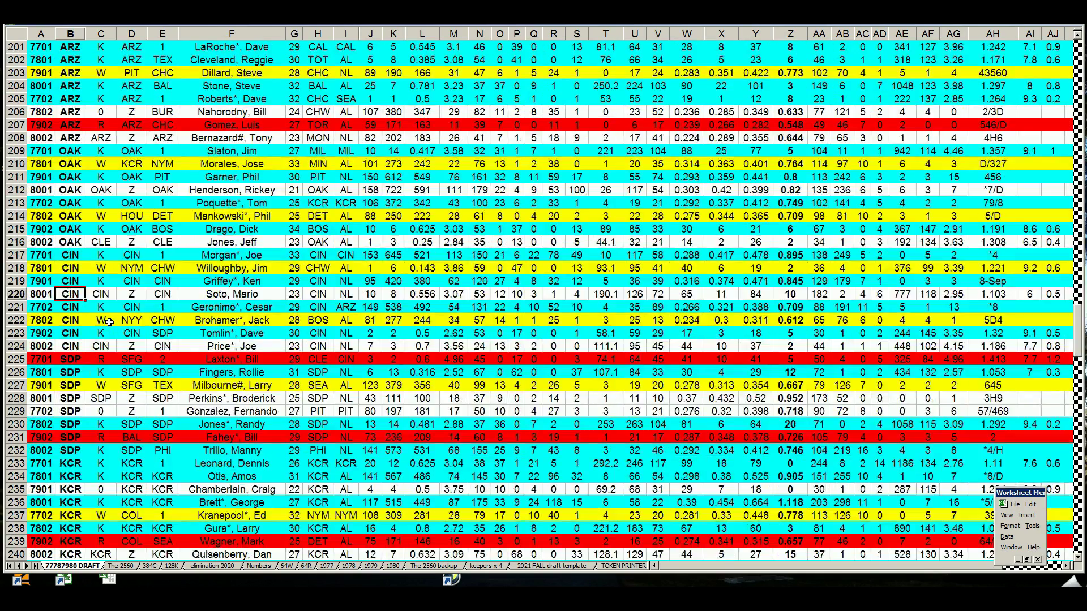
key("Page_Down")
left_click(67, 240)
key("Page_Up")
key("Page_Up")
key("Page_Up")
key("Page_Up")
key("Page_Up")
key("Page_Up")
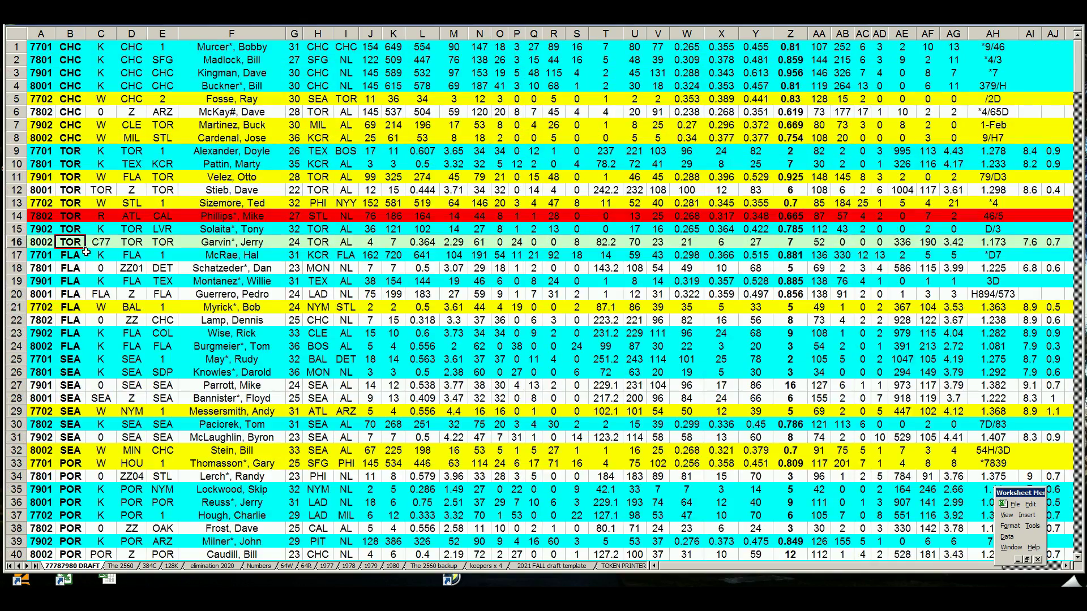
Step: Look through the team blocks from CHC to BOS and the pick order below the draft list
left_click(73, 137)
key("Page_Down")
key("Page_Down")
key("Page_Down")
key("Page_Down")
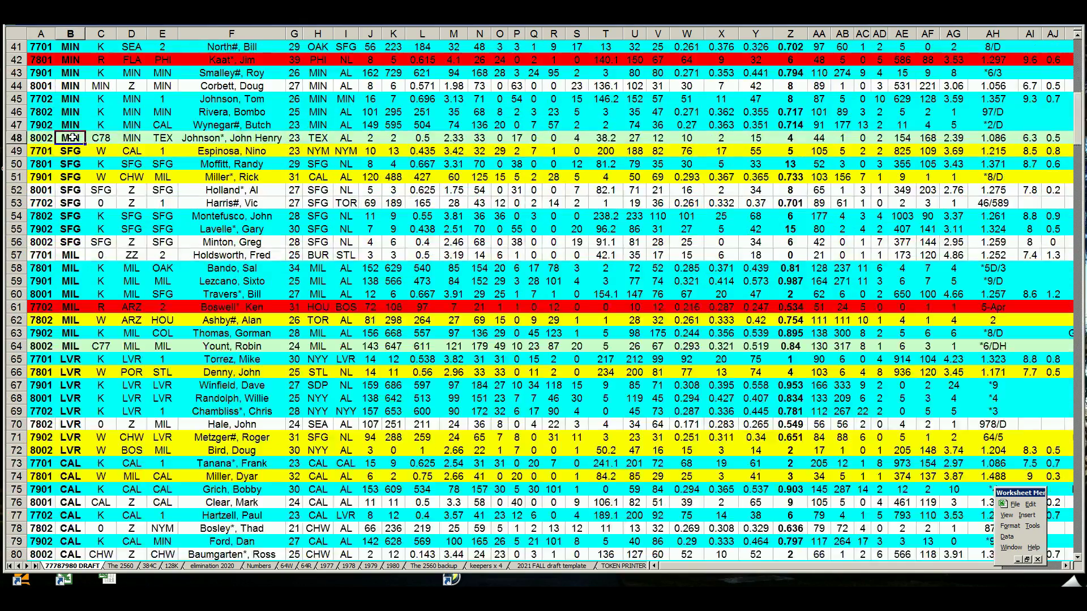
key("Page_Down")
key("Page_Down")
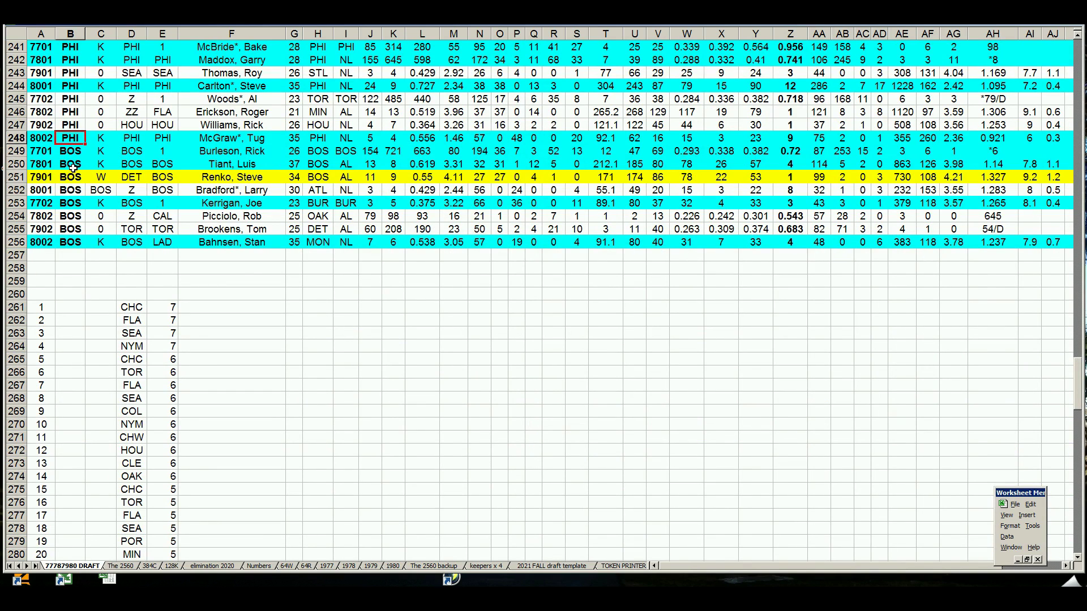
Step: Examine the token totals per team in column Q of the elimination 2020 sheet, from row 6 to row 14
left_click(218, 566)
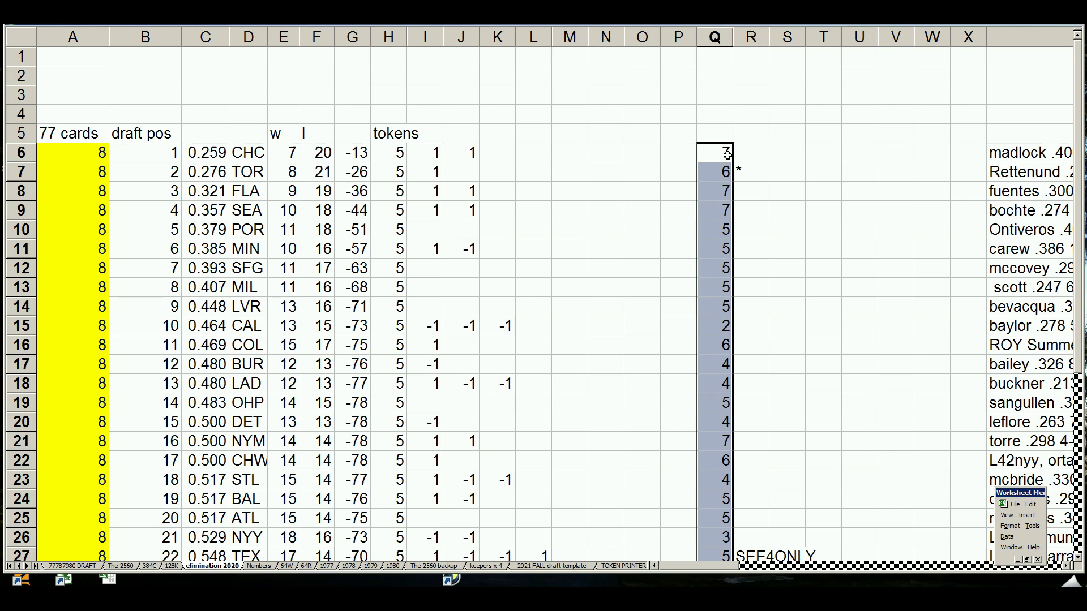
left_click(727, 154)
left_click(726, 170)
left_click(727, 195)
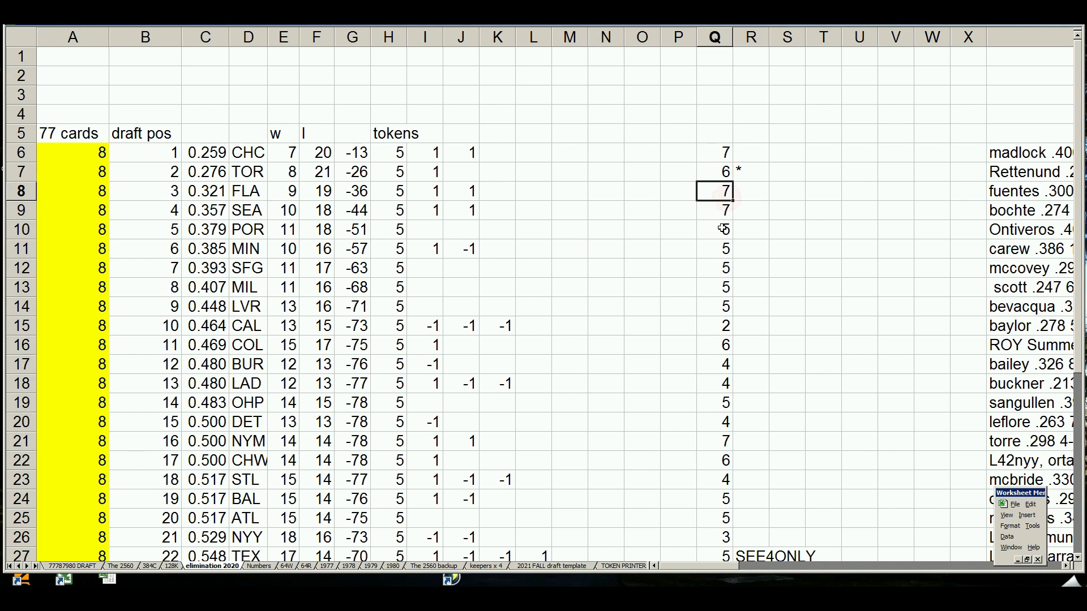
key("Down")
key("Down")
key("Down")
key("Down")
key("Down")
key("Down")
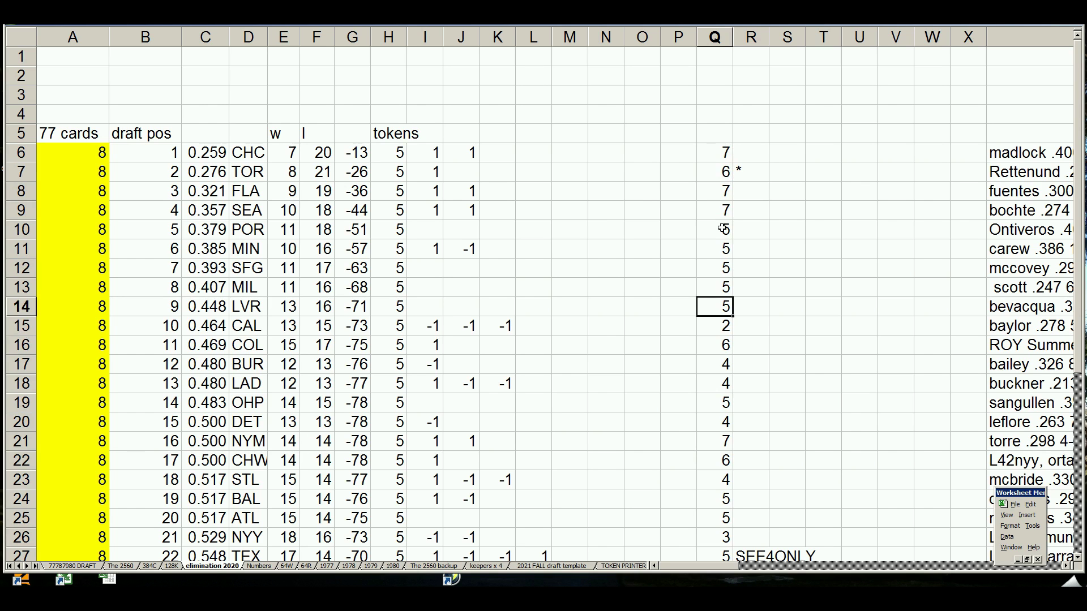
Step: Return to the 77787980 DRAFT sheet and look through the list from the BOS rows back up to row 1
left_click(74, 567)
left_click(105, 201)
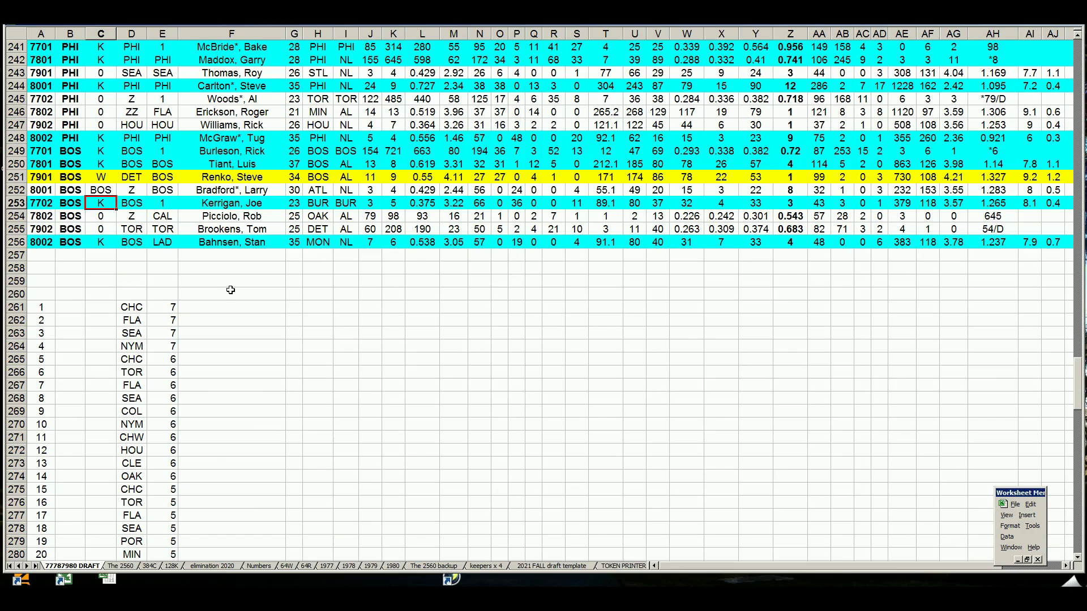
left_click(141, 180)
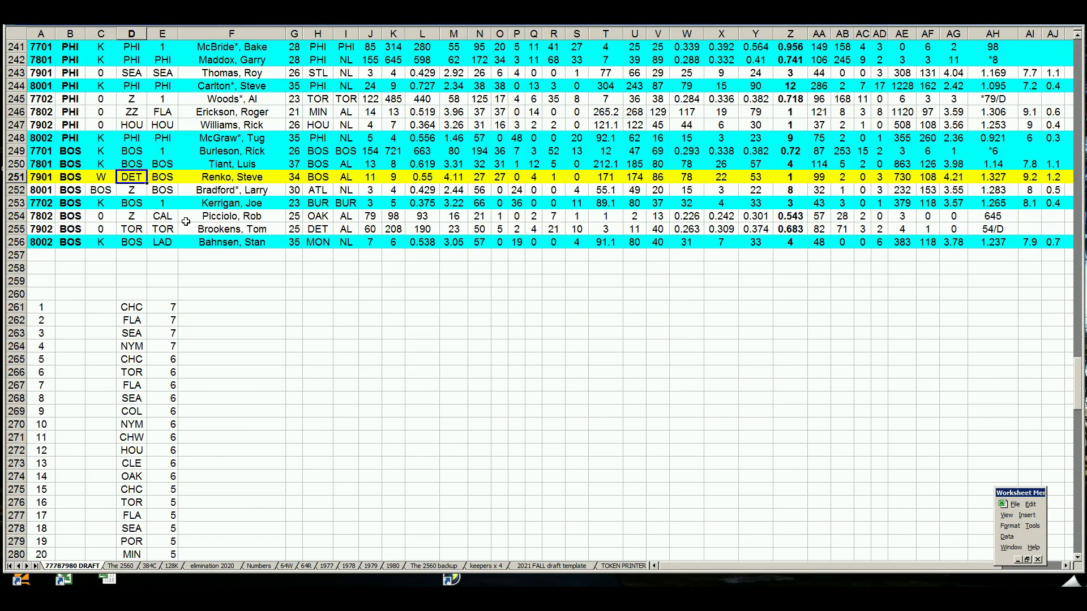
key("Up")
key("Up")
key("Up")
key("Up")
key("Up")
key("Up")
key("Up")
key("Up")
key("Up")
key("Up")
key("Up")
key("Up")
key("Up")
key("Up")
key("Up")
key("Up")
key("Up")
key("Up")
key("Up")
key("Up")
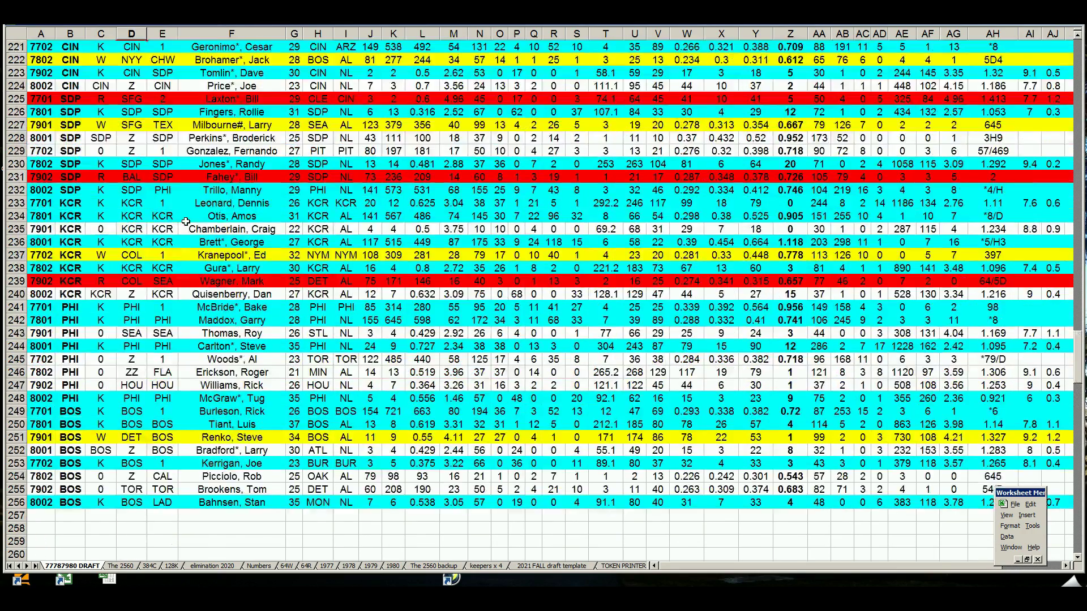
key("Up")
key("Up")
key("Up")
key("Up")
key("Up")
key("Up")
key("Up")
key("Up")
key("Up")
key("Up")
key("Up")
key("Up")
key("Up")
key("Up")
key("Up")
key("Up")
key("Up")
key("Up")
key("Up")
key("Up")
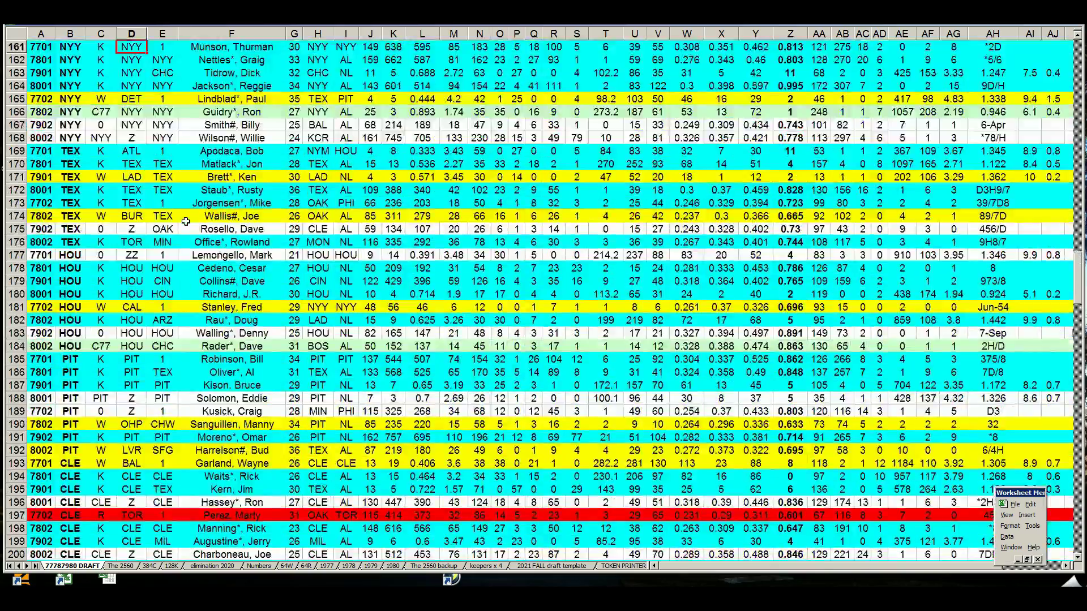
key("Up")
key("Up")
key("Up")
key("Up")
key("Up")
key("Up")
key("Up")
key("Up")
key("Up")
key("Up")
key("Up")
key("Up")
key("Up")
key("Up")
key("Up")
key("Up")
key("Up")
key("Up")
key("Up")
key("Up")
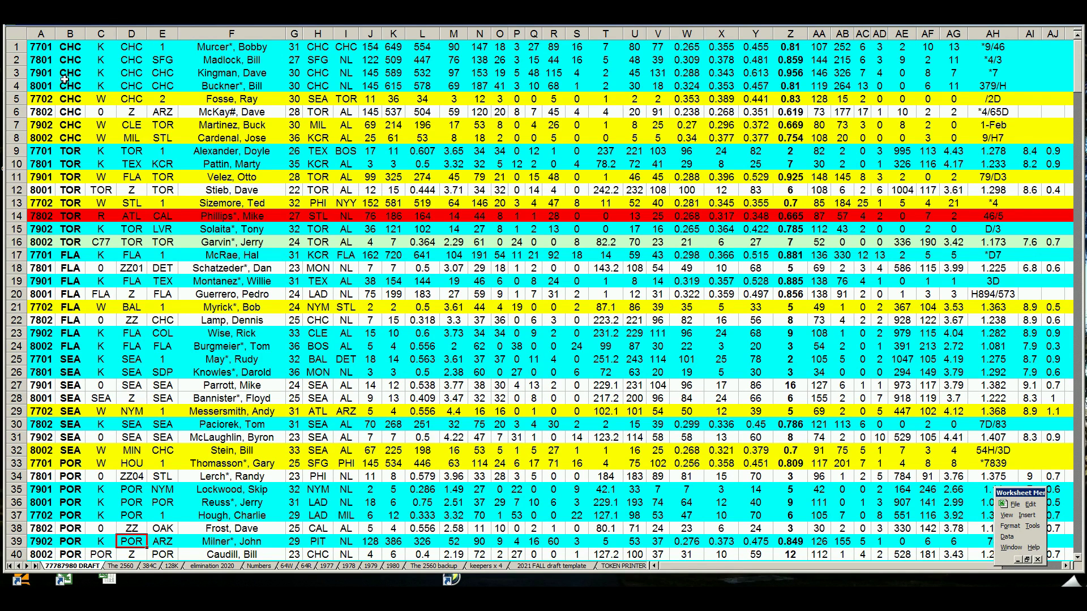
Step: Examine the card codes in column A for the eight CHC rows, from 7701 to 8002
left_click(42, 34)
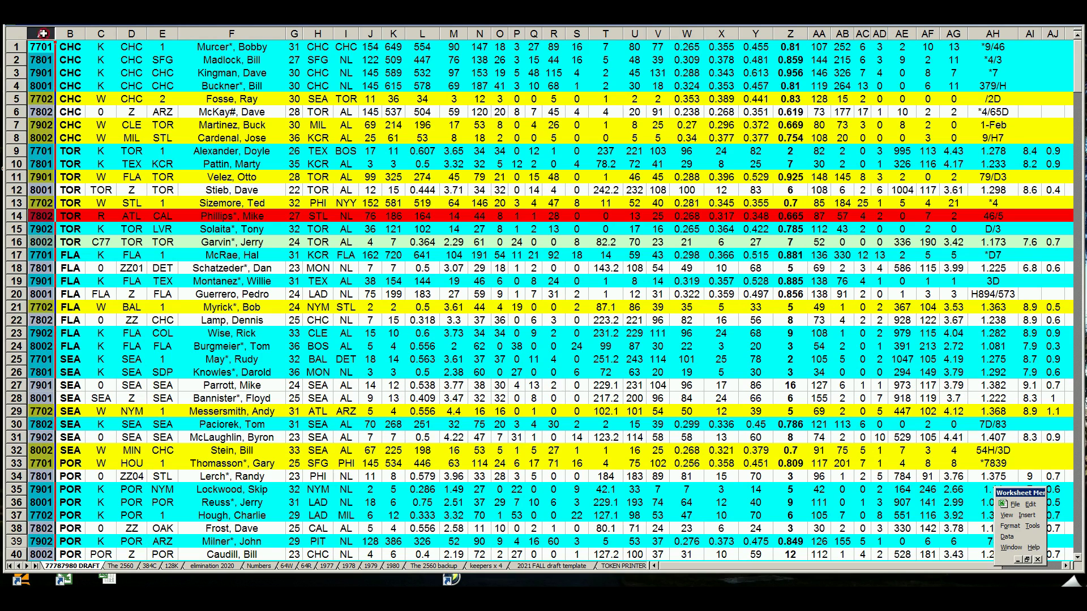
left_click(64, 71)
left_click(34, 49)
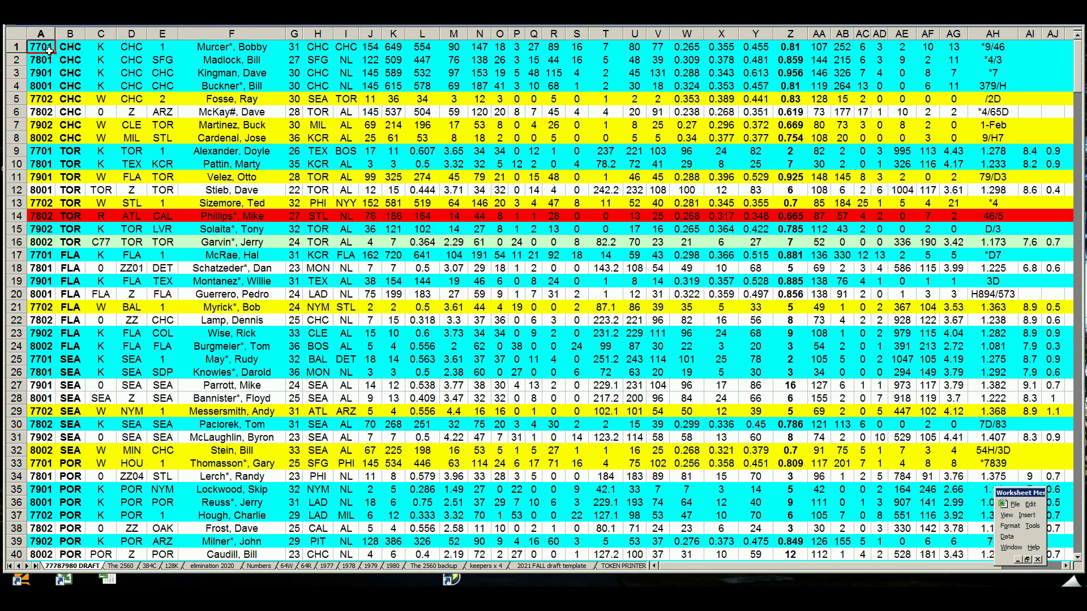
left_click(36, 61)
left_click(40, 74)
left_click(45, 87)
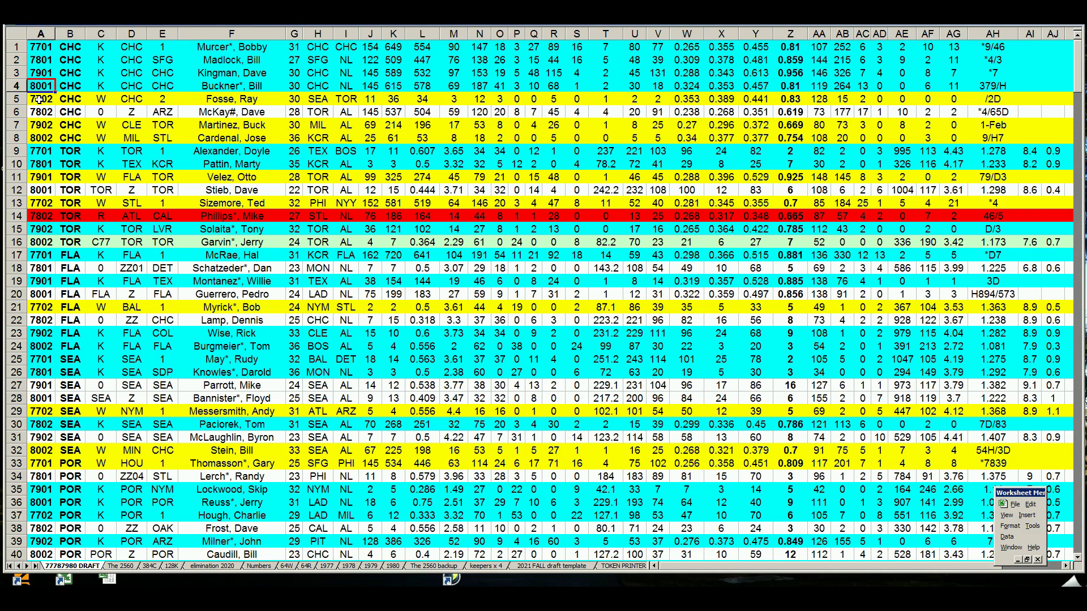
left_click(45, 100)
left_click(46, 112)
left_click(44, 124)
left_click(43, 138)
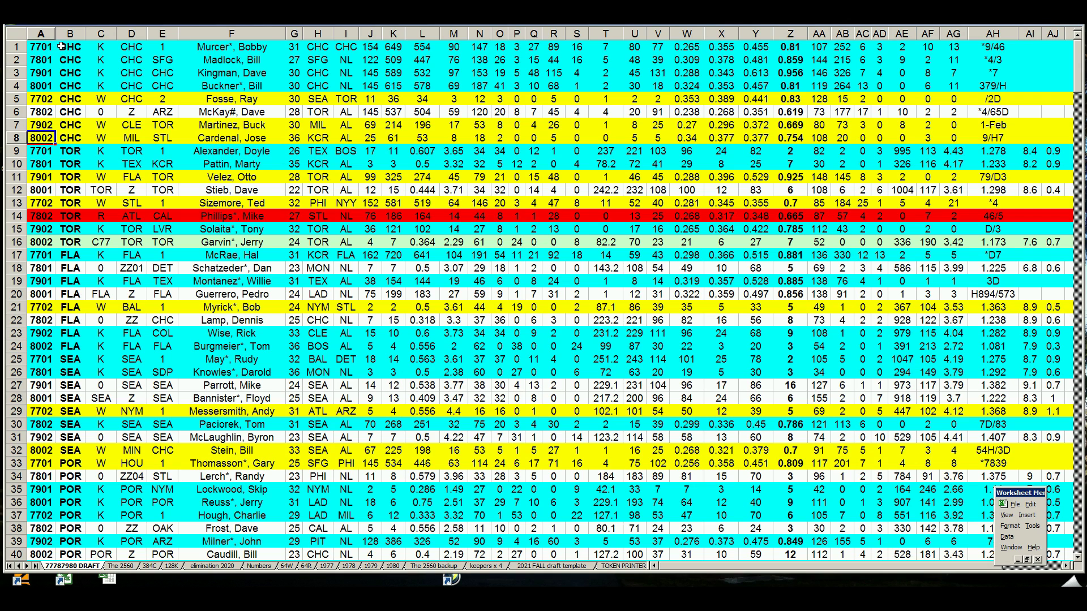
Step: Review the CHC keeper cards in rows 1 to 4 and the codes in column AH
left_click(16, 45)
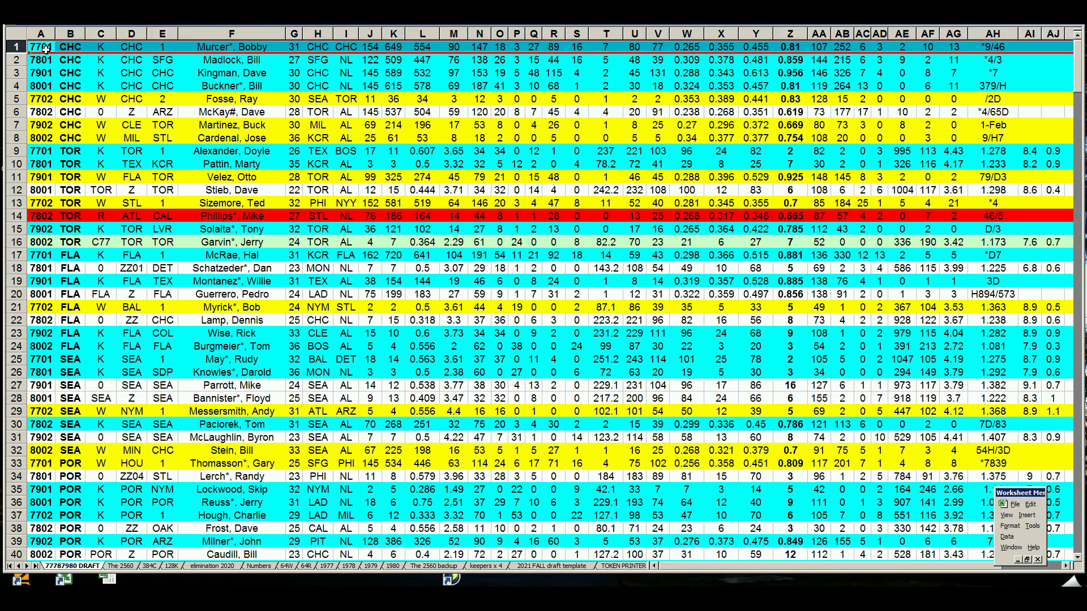
left_click(21, 75)
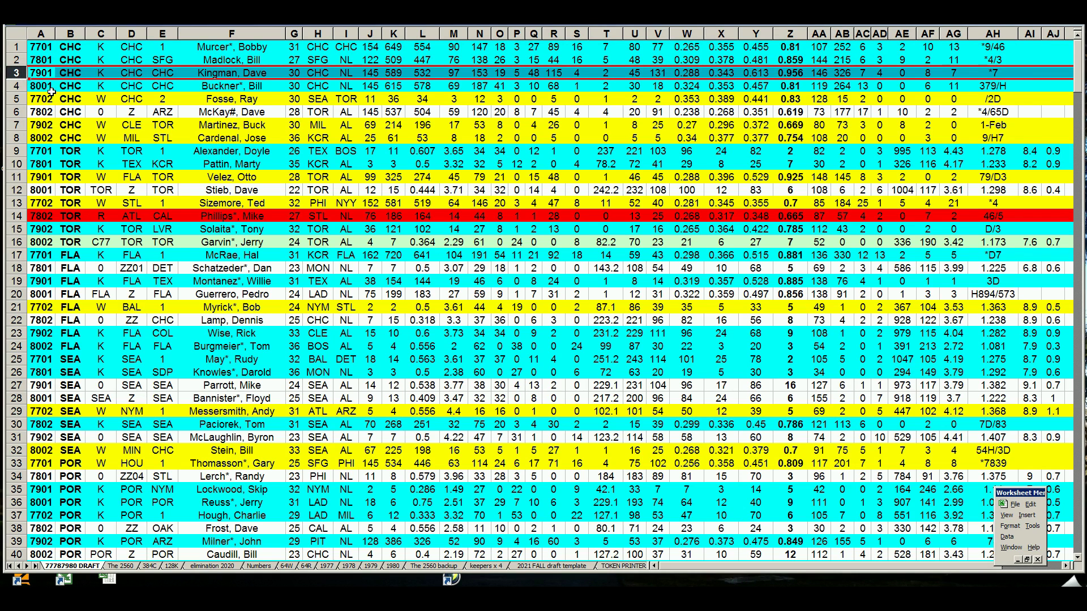
left_click(20, 86)
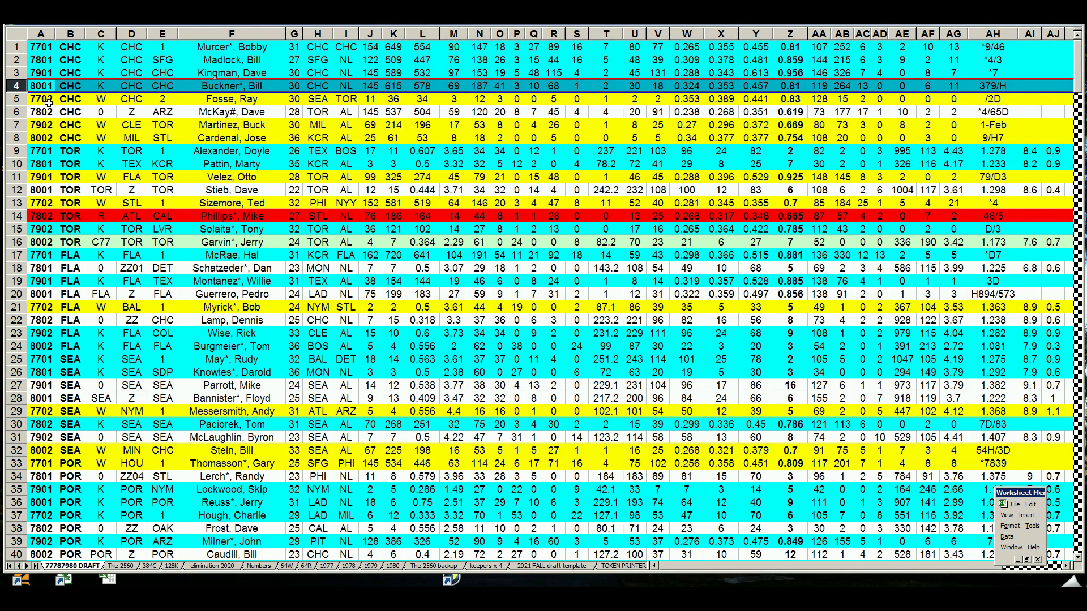
left_click(21, 60)
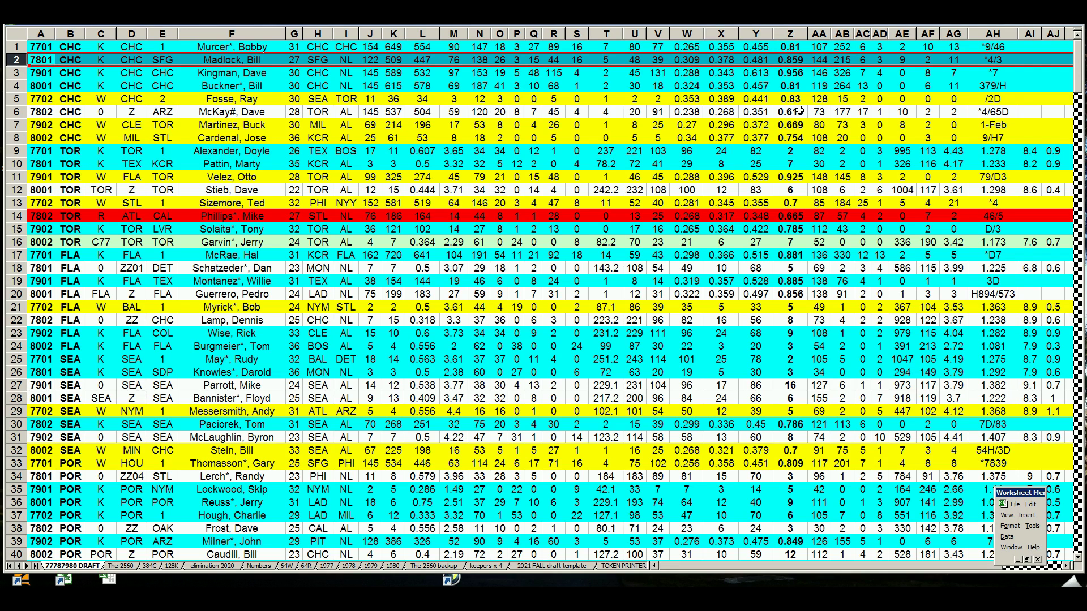
left_click(994, 33)
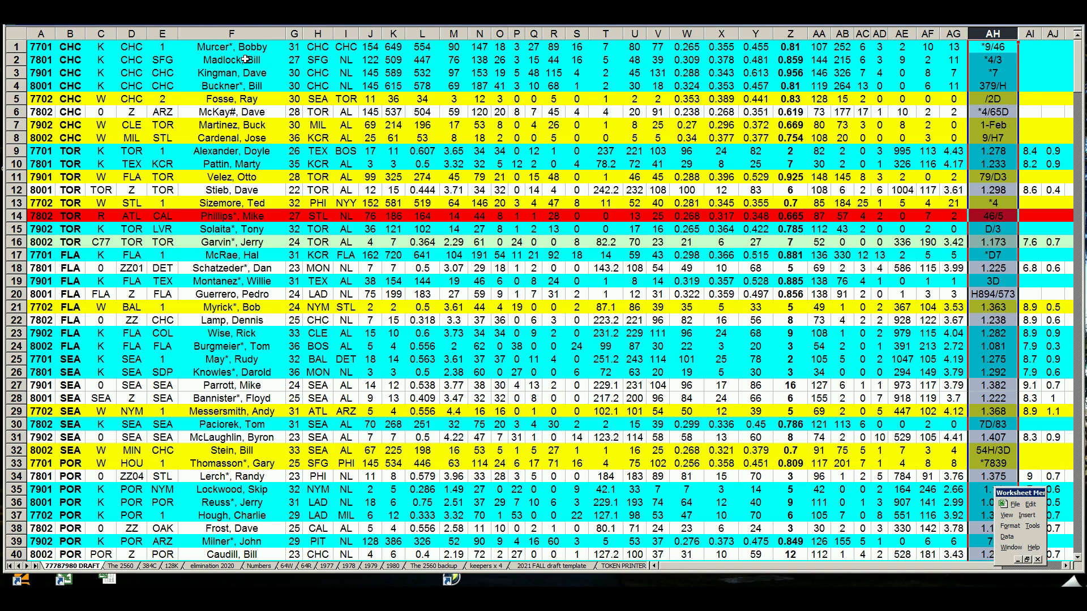
Step: Review the remaining CHC cards in rows 5 to 8, checking their statistics in columns K and W
left_click(16, 139)
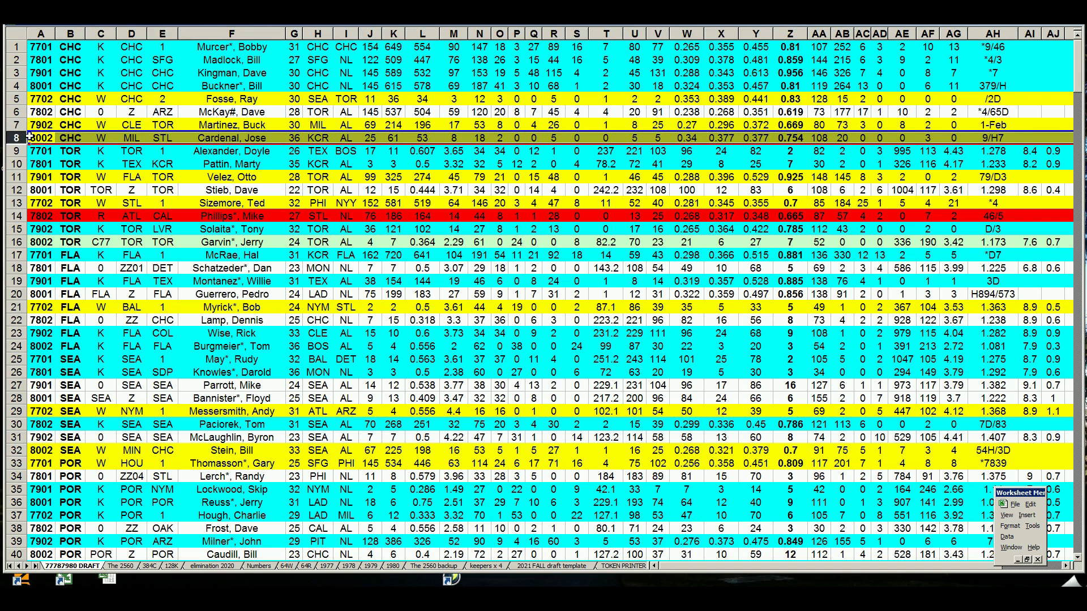
left_click(17, 125)
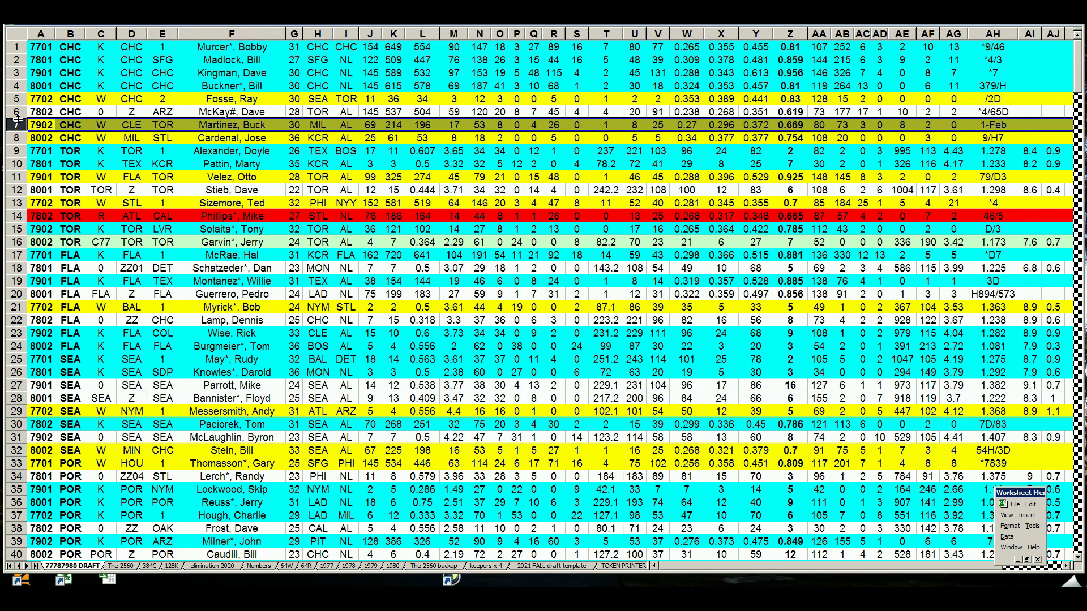
left_click(17, 112)
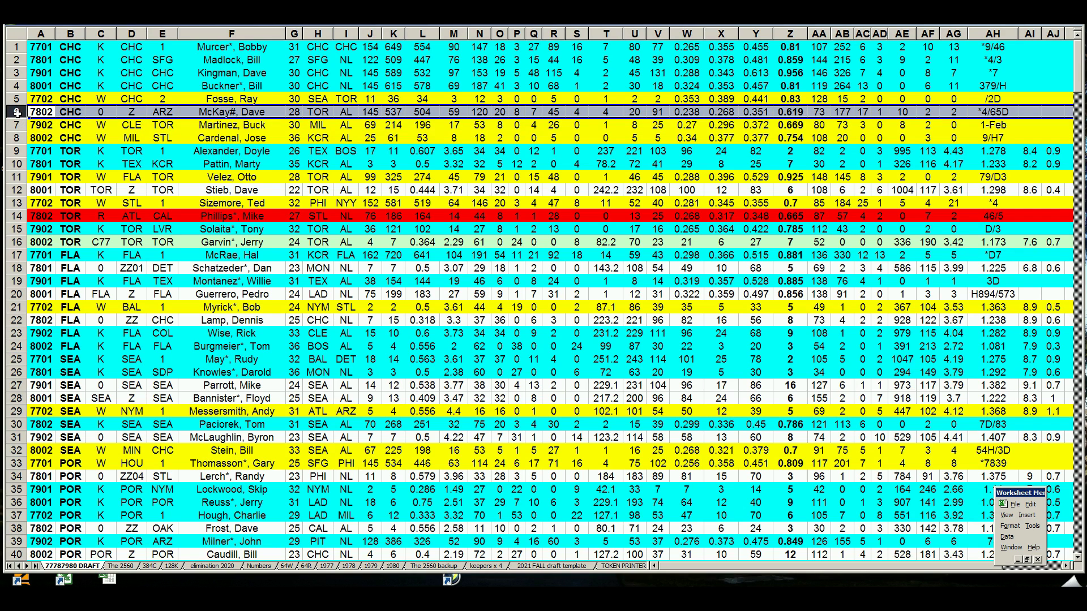
left_click(17, 99)
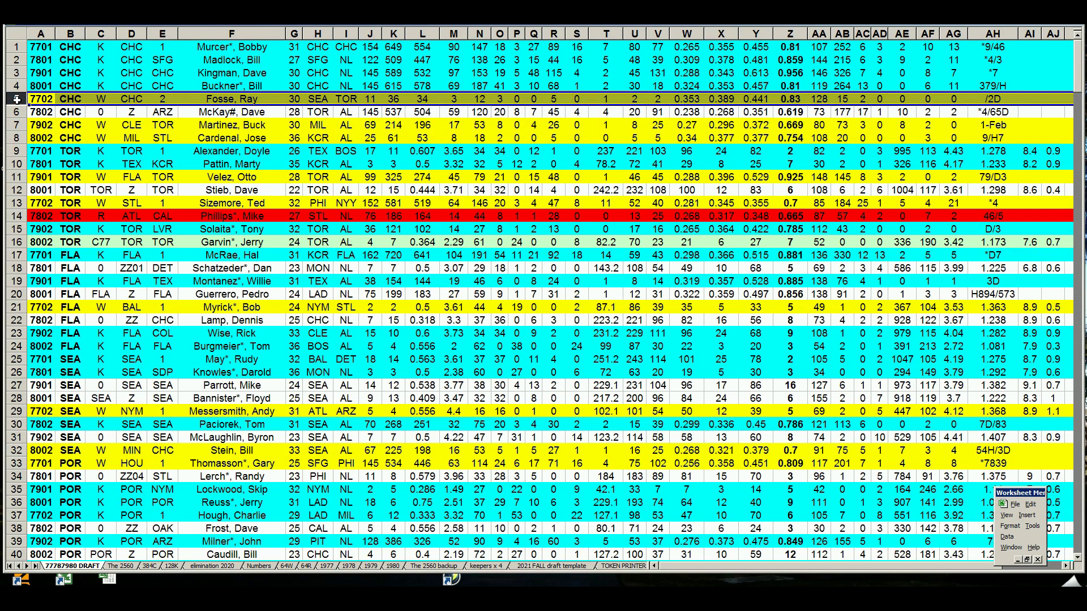
left_click(17, 139)
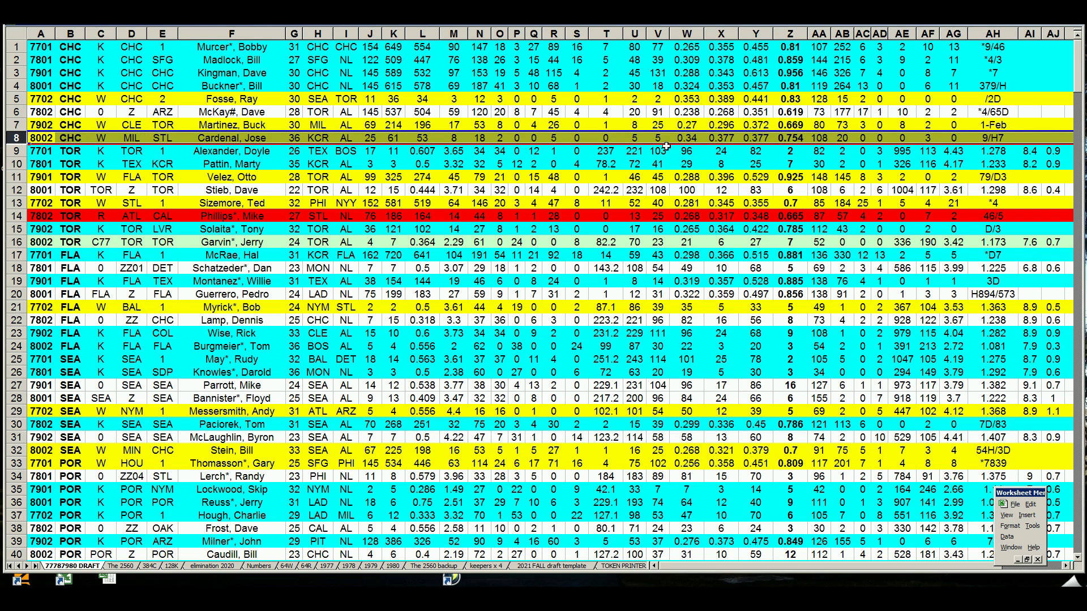
left_click(695, 139)
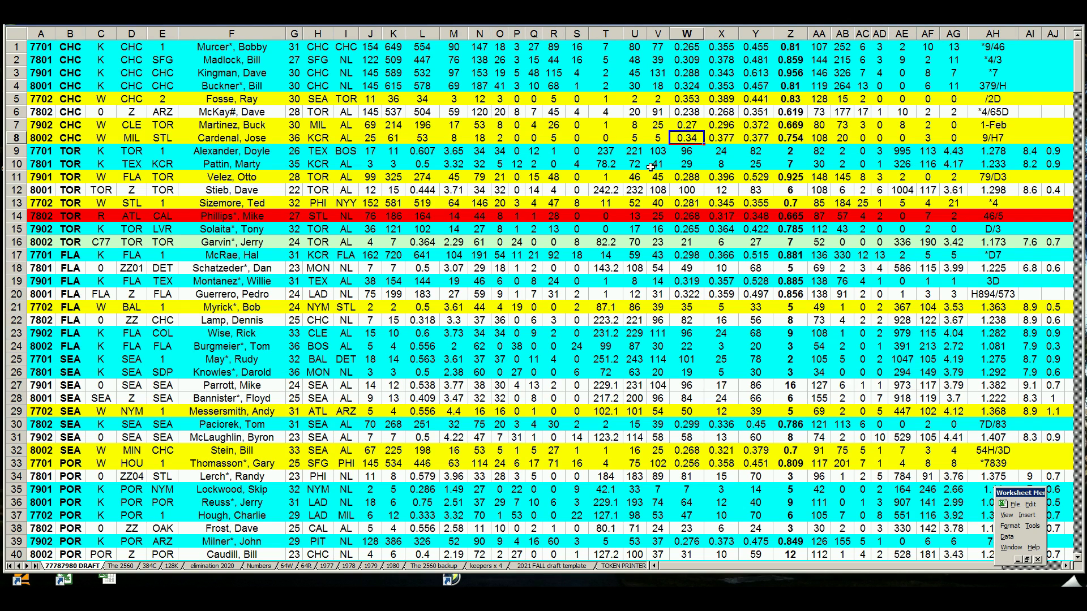
left_click(21, 125)
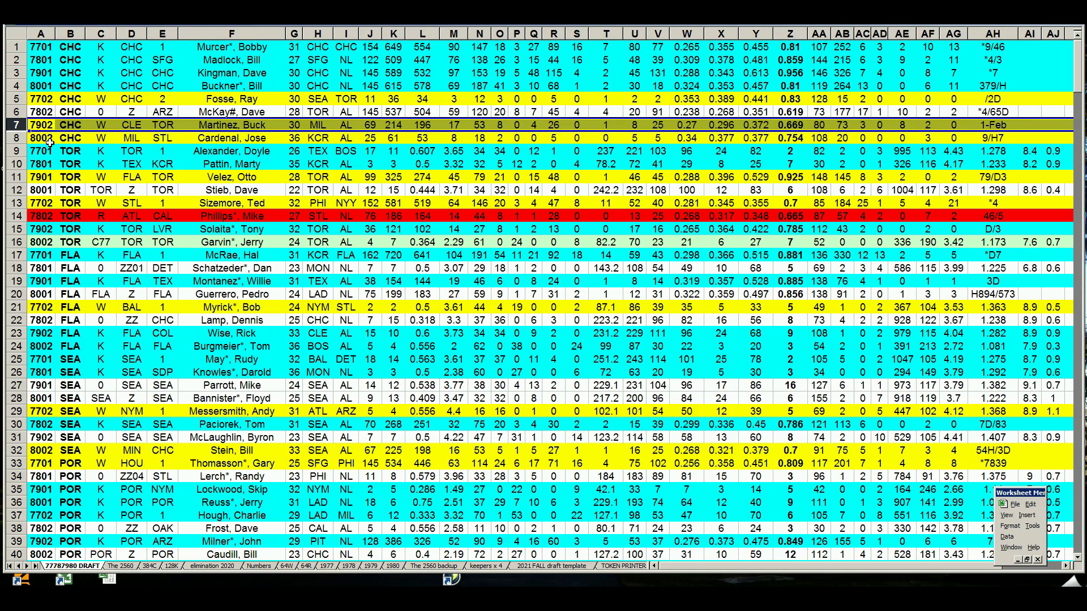
left_click(16, 112)
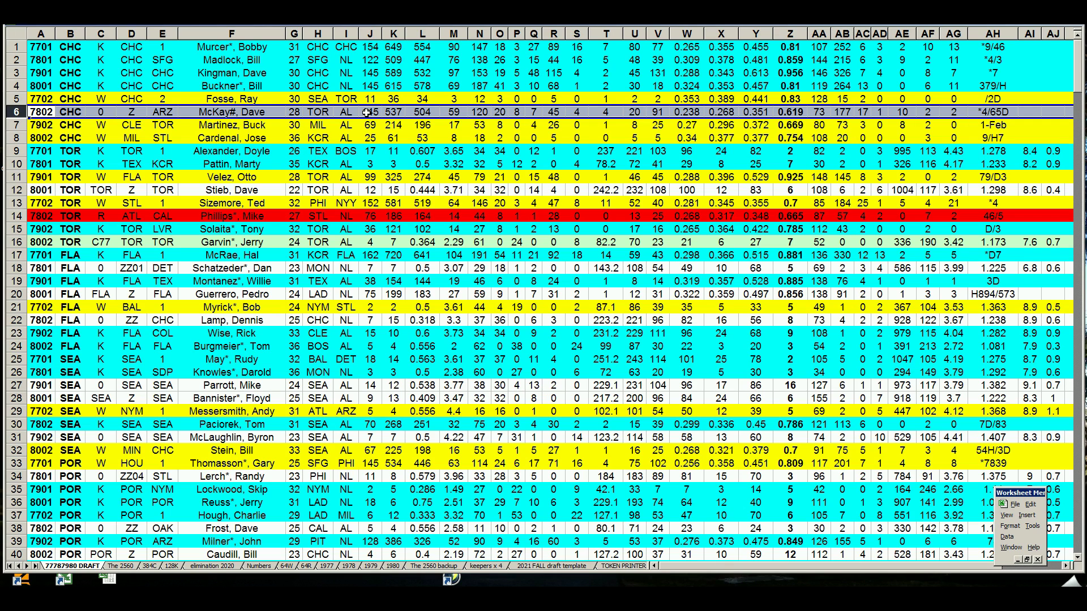
left_click(683, 111)
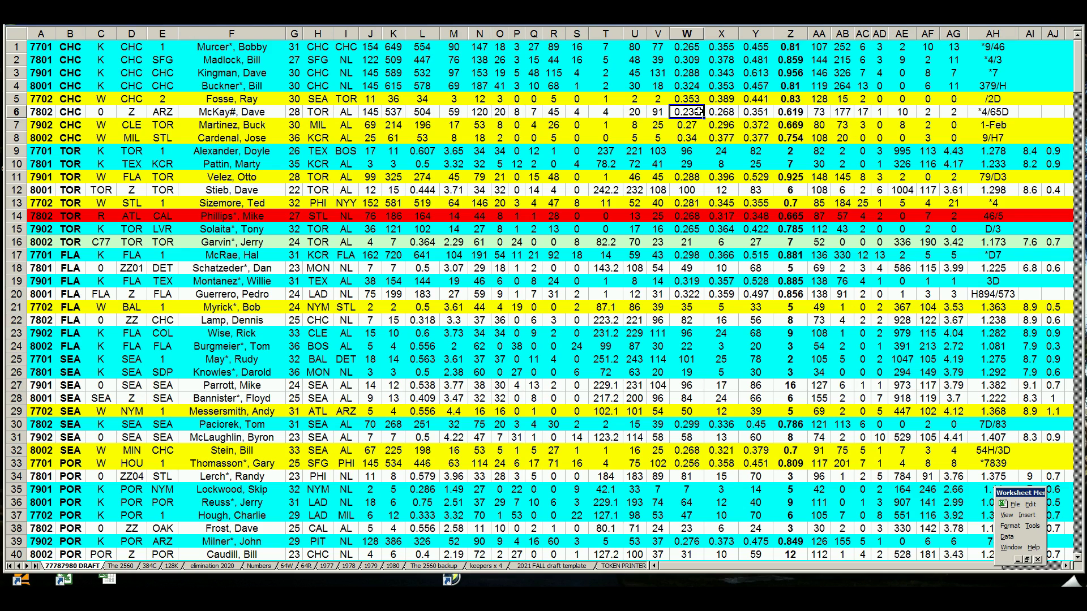
left_click(400, 112)
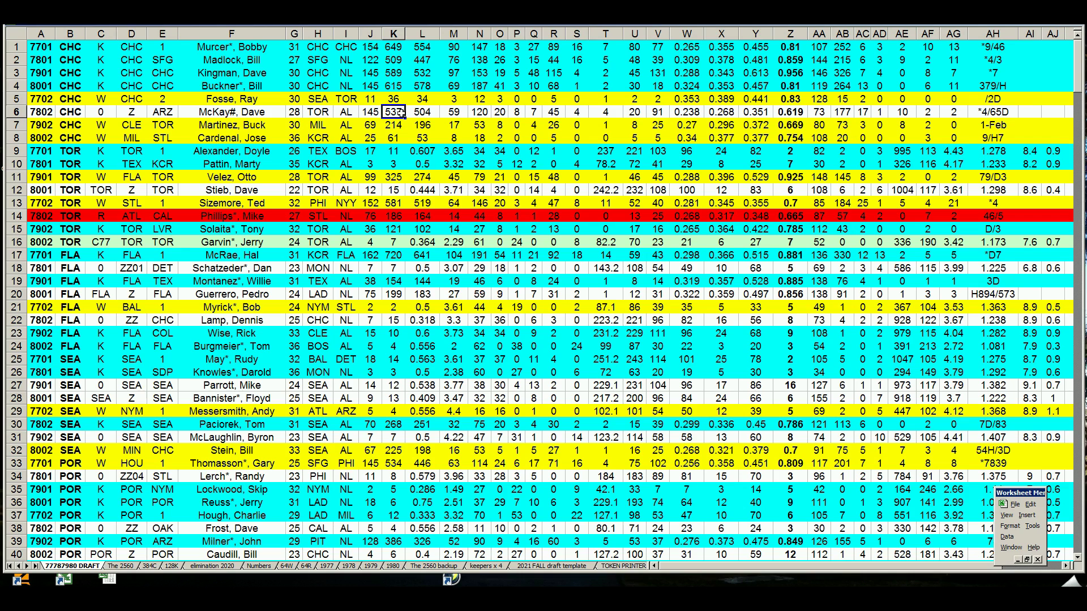
left_click(270, 102)
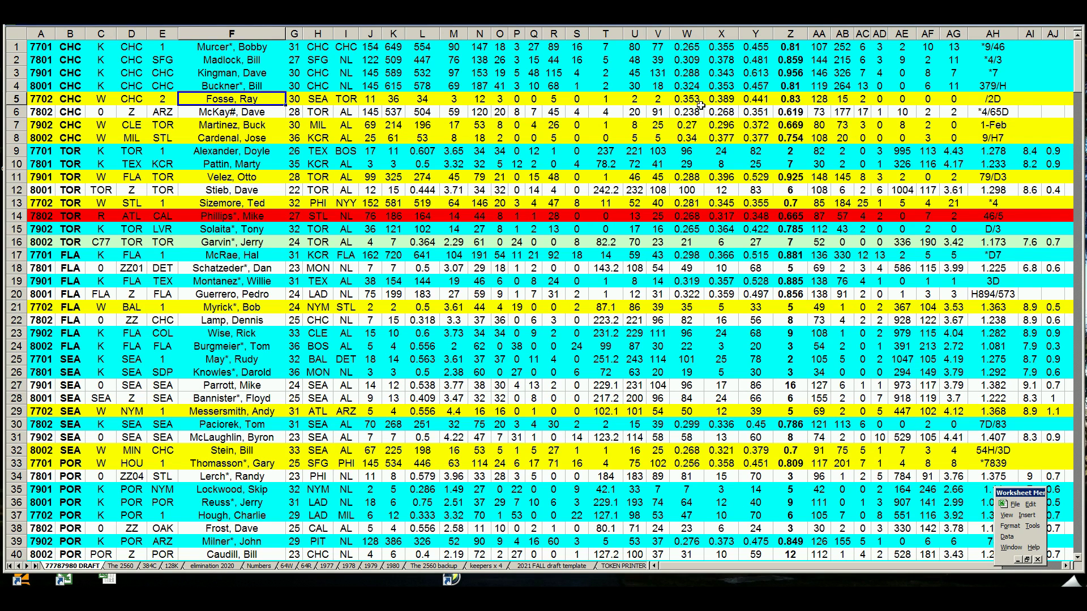
left_click(261, 128)
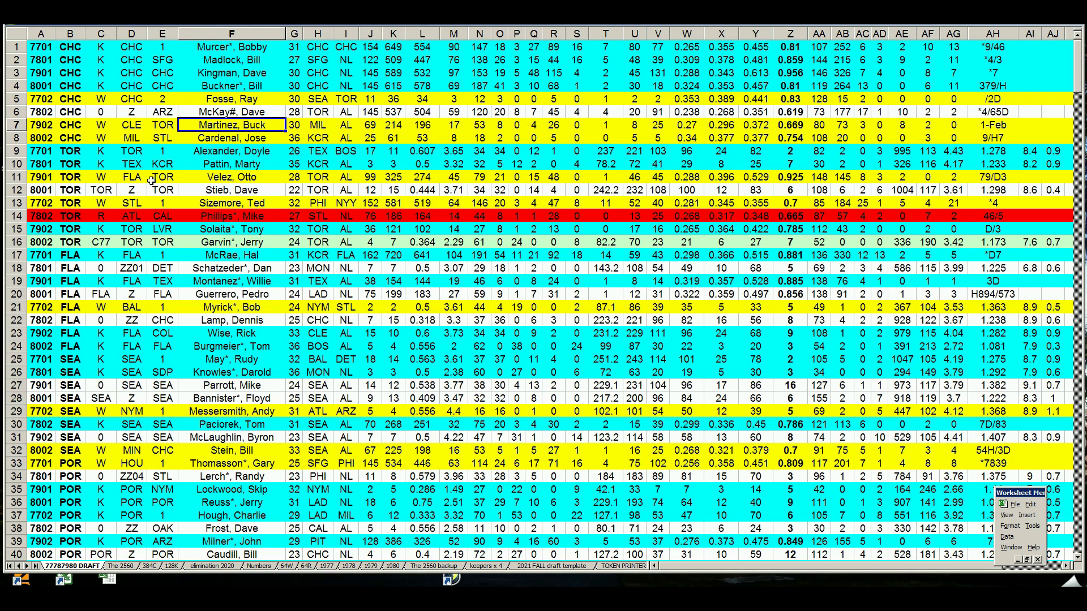
Step: Review the first four TOR cards in rows 9 to 12, checking the column Z statistic of row 11
left_click(19, 152)
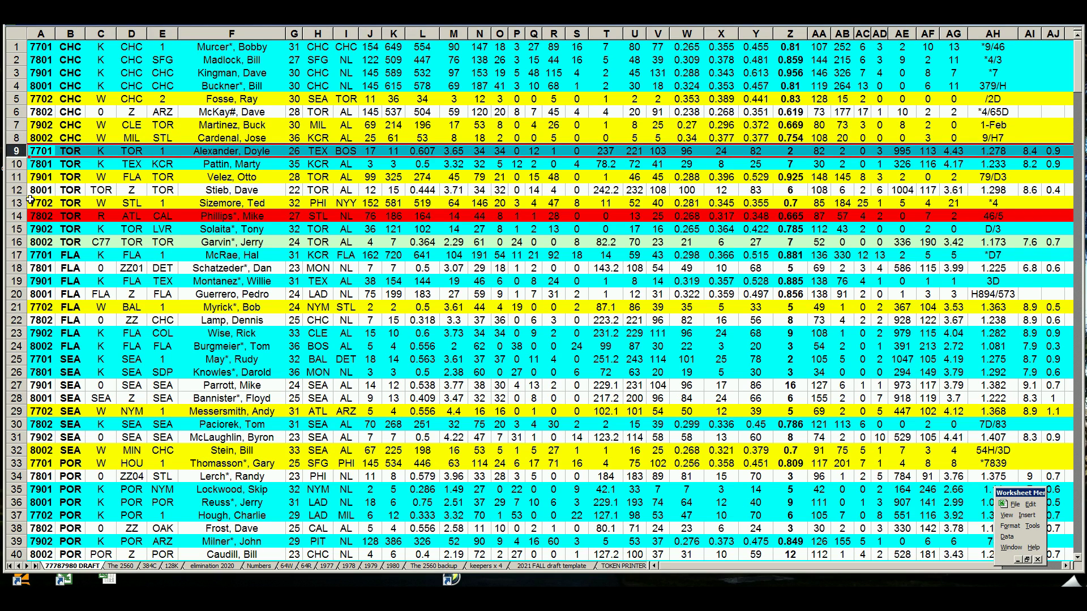
left_click(17, 191)
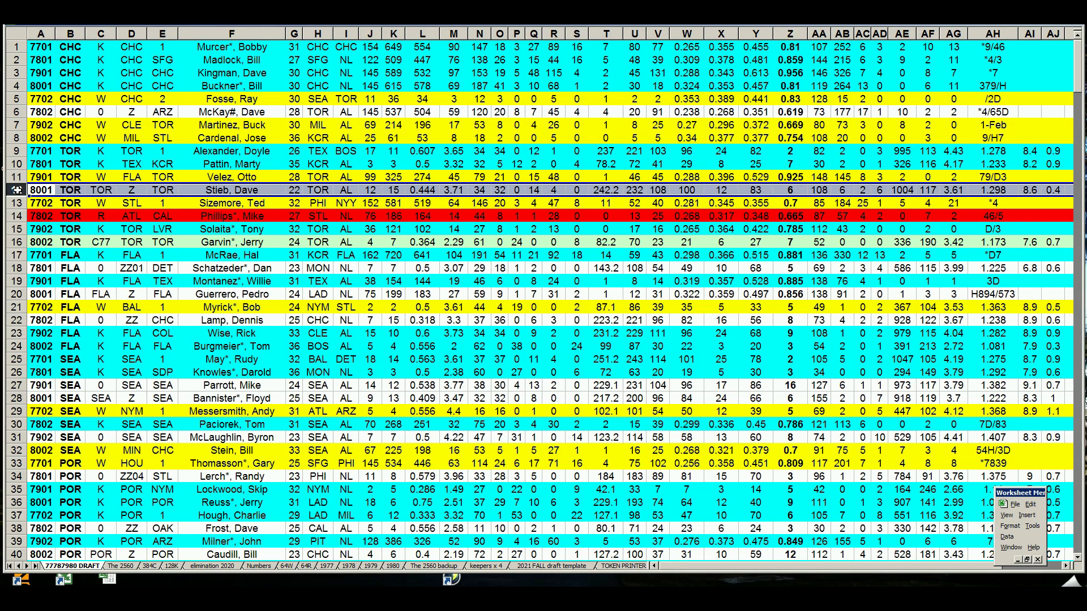
left_click(16, 177)
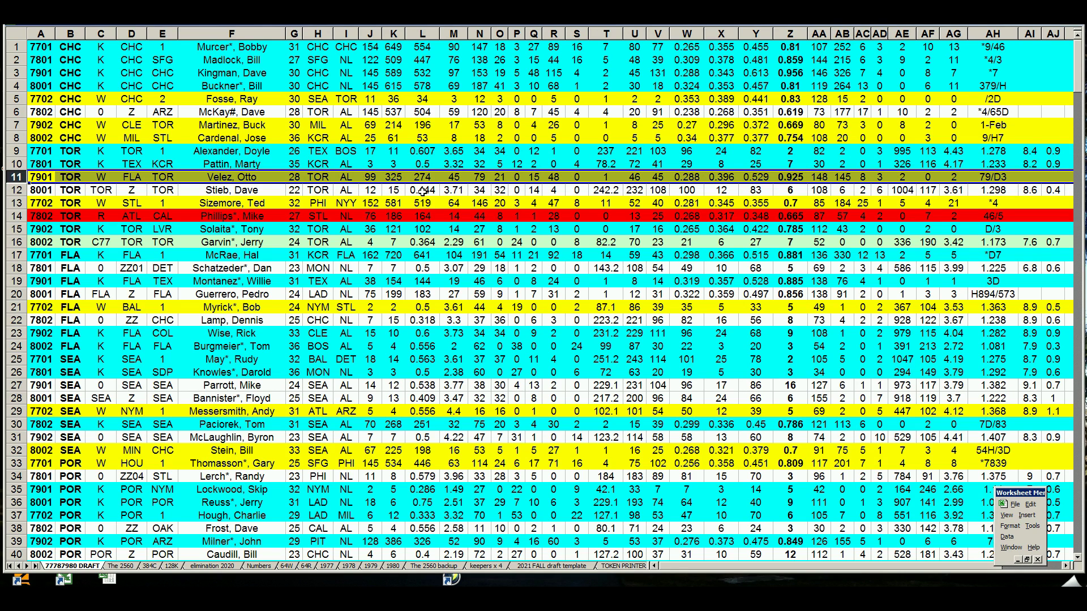
left_click(799, 179)
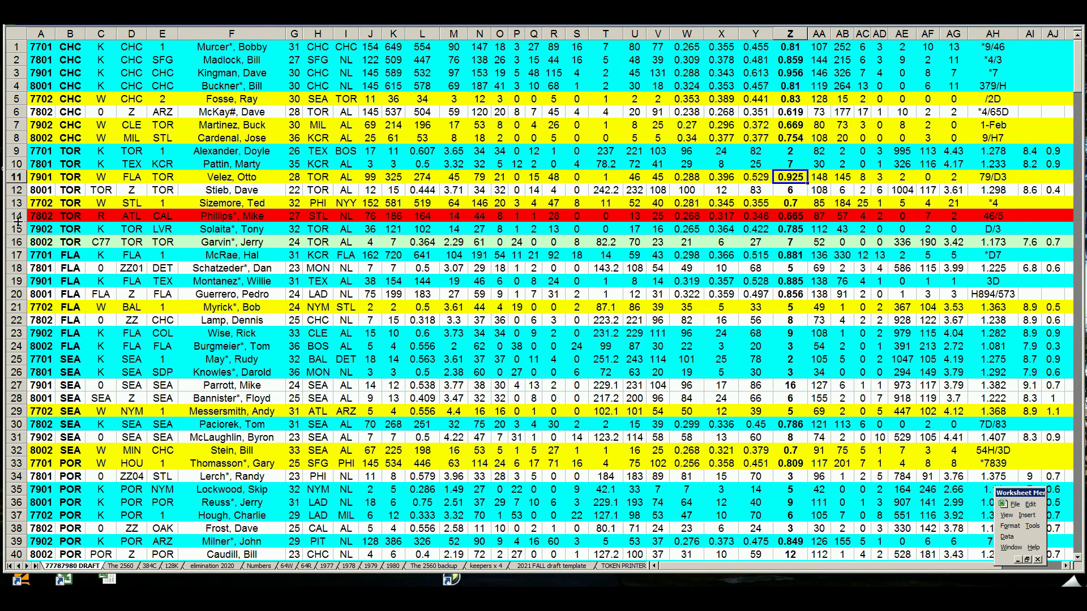
Step: Review the remaining TOR cards in rows 13 to 16, checking the column C code and column M statistic of row 16
left_click(17, 242)
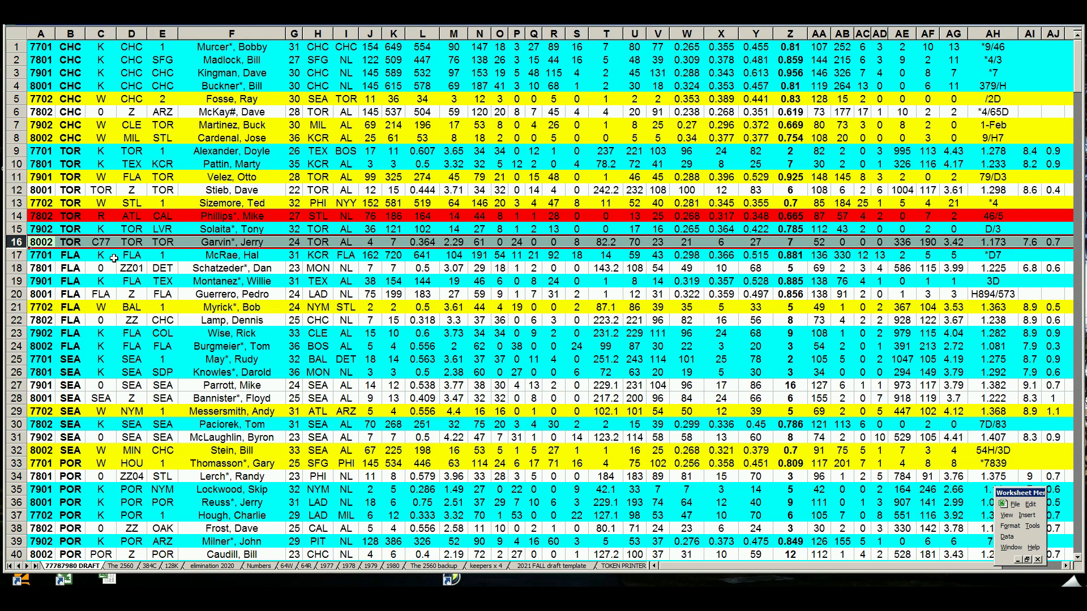
left_click(121, 258)
left_click(97, 243)
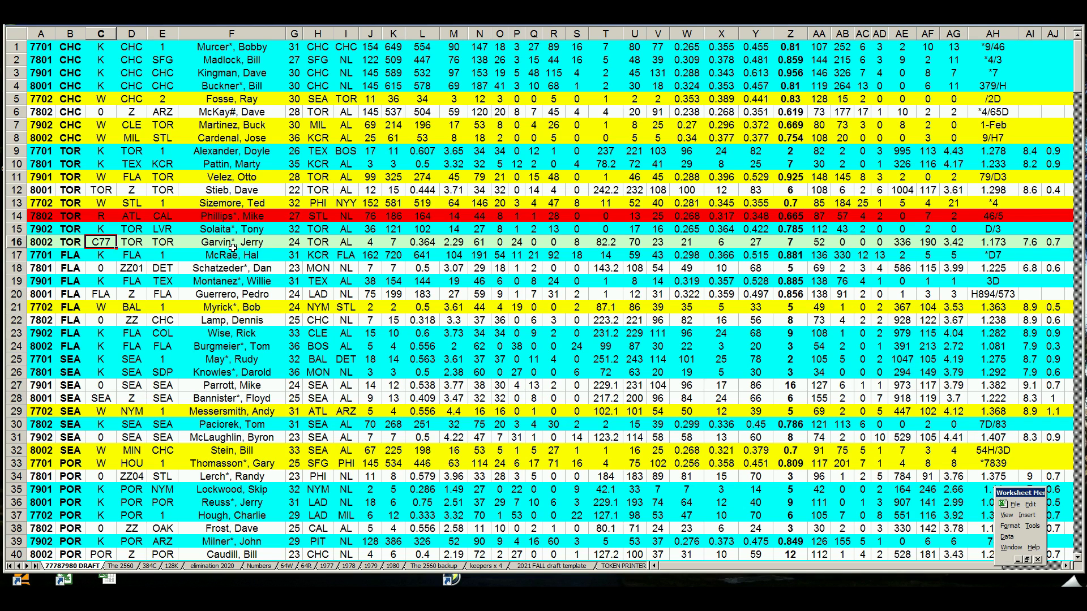
left_click(461, 243)
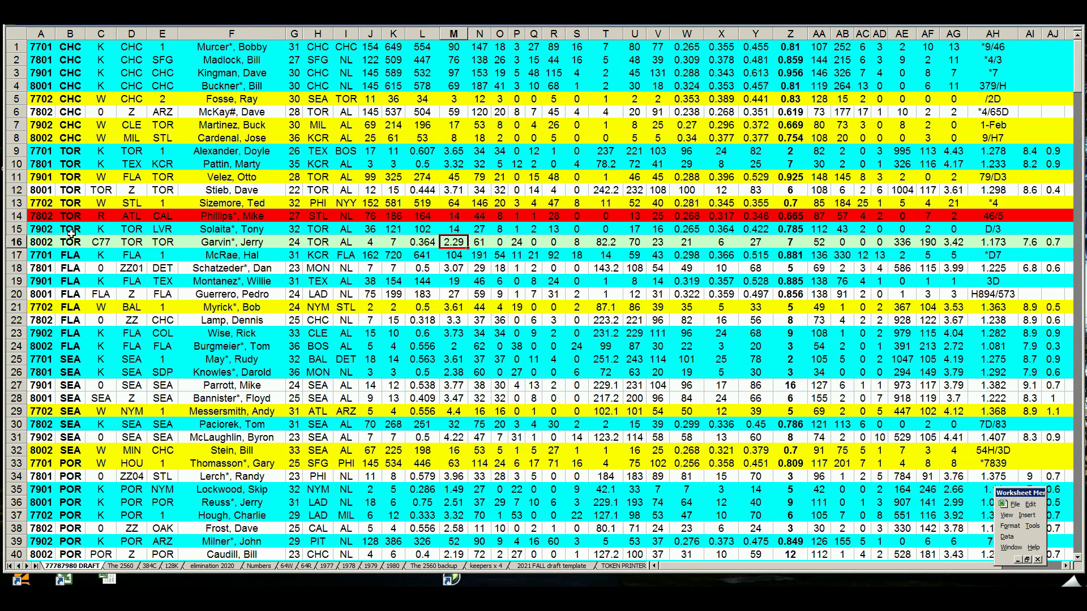
left_click(77, 205)
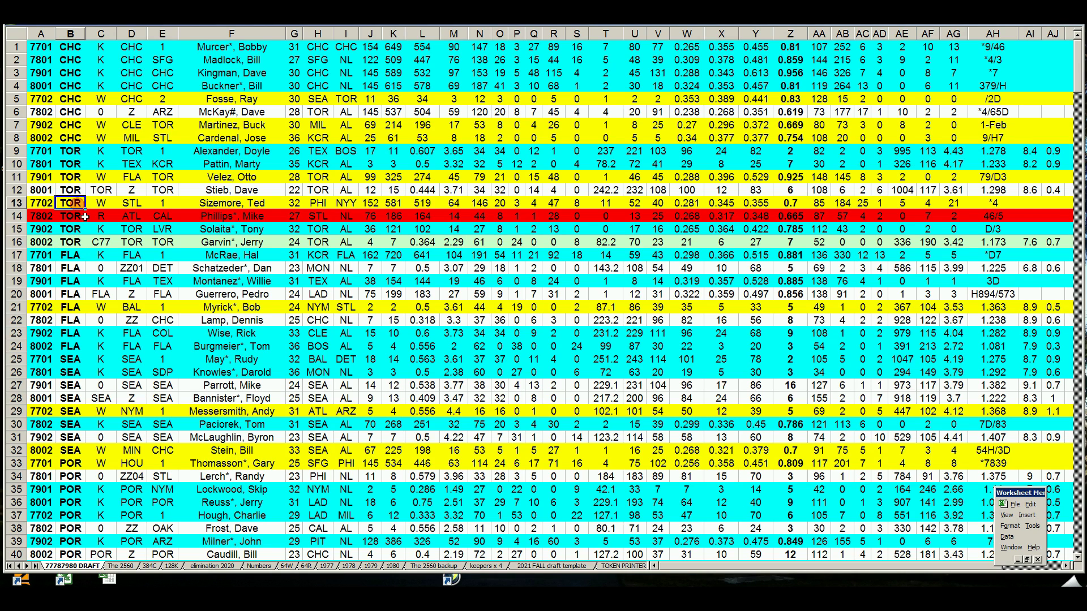
Step: Skip ahead to the PHI team and review its cards in rows 241 to 244, checking columns M and AH of row 243
left_click(100, 294)
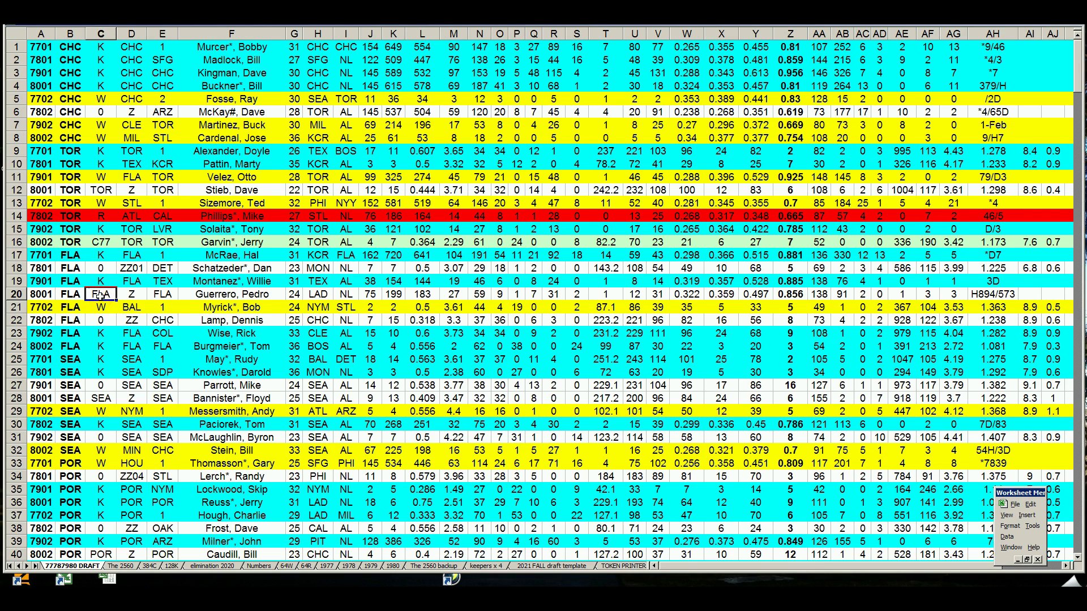
key("Page_Down")
key("Page_Down")
key("Page_Down")
key("Page_Down")
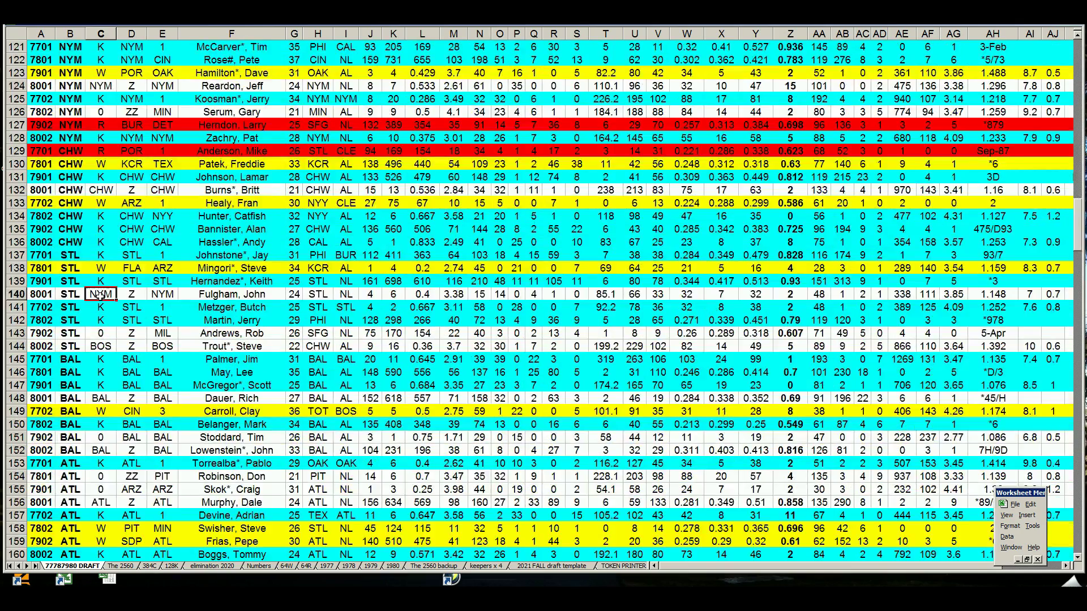
key("Page_Down")
key("Page_Down")
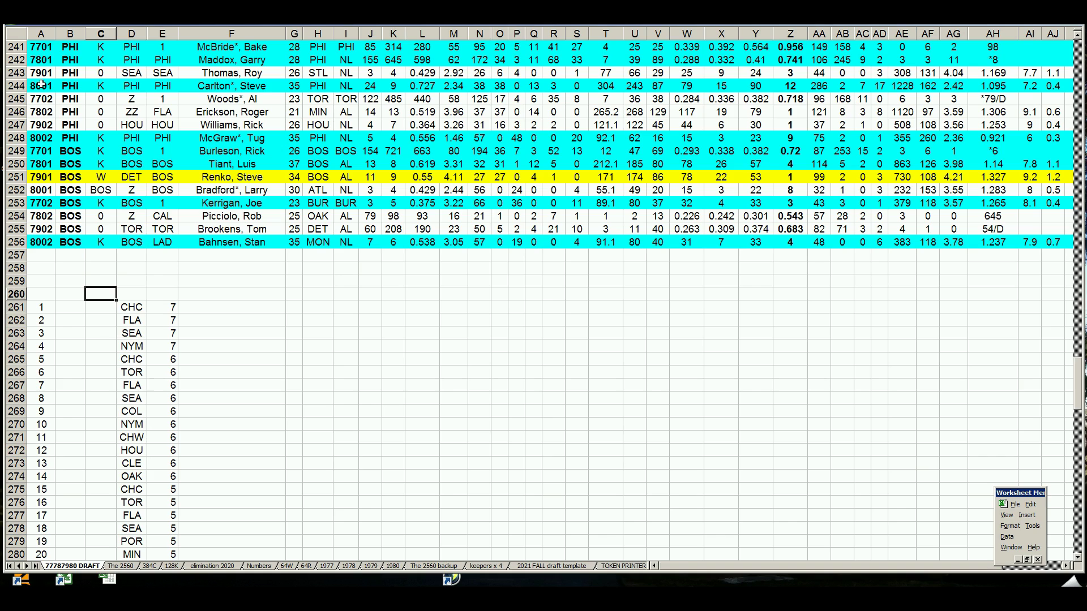
left_click(19, 85)
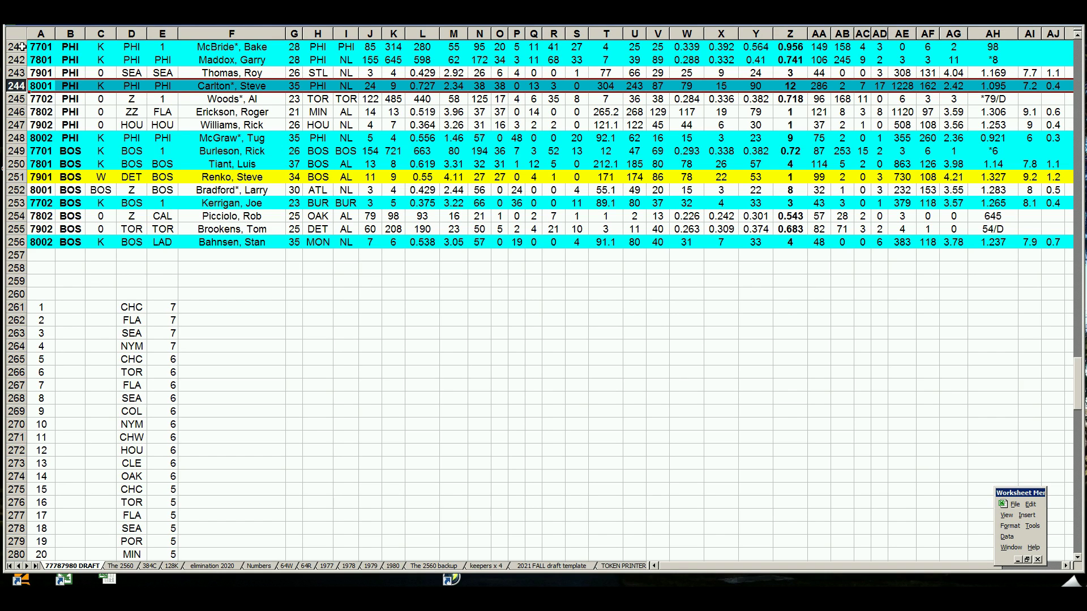
left_click(21, 59)
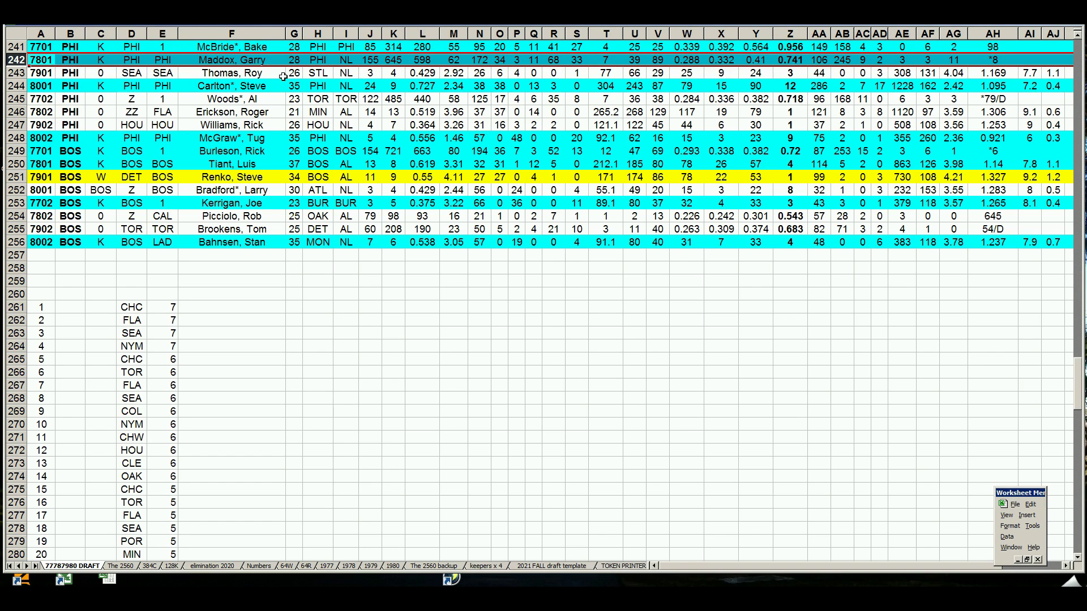
left_click(456, 72)
left_click(996, 72)
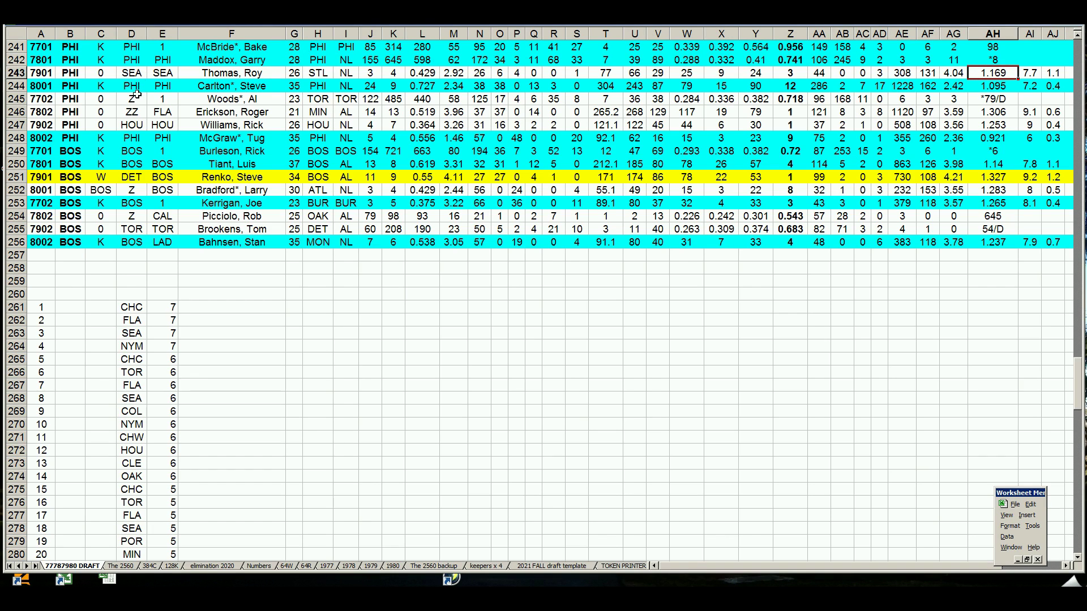
Step: Review the PHI cards in rows 248 and 247, comparing the card codes 8001, 8002 and 7902 in column A
left_click(14, 138)
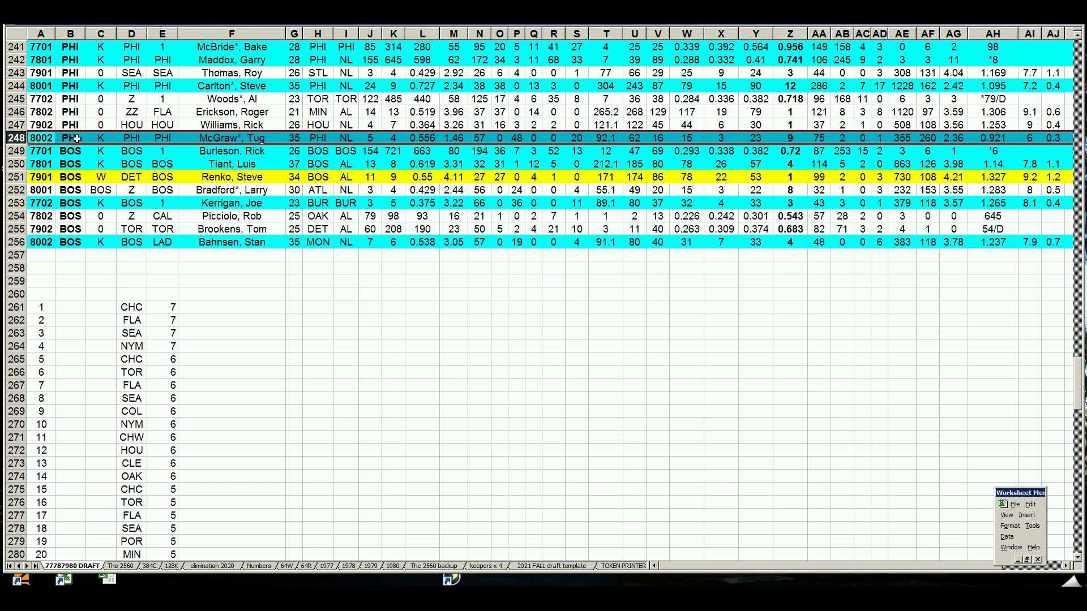
left_click(48, 86)
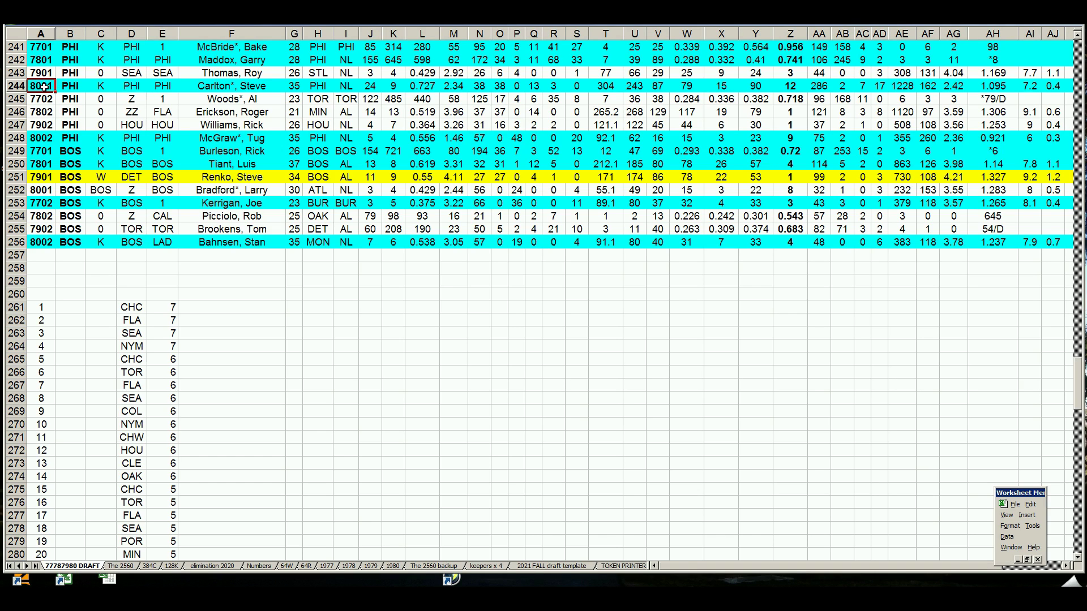
left_click(42, 139)
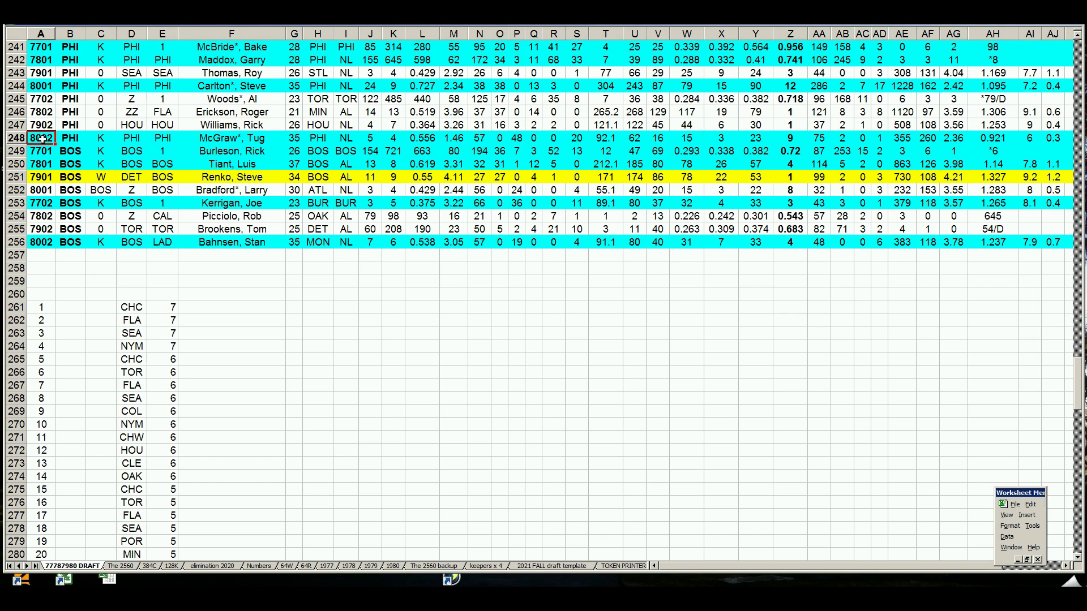
left_click(42, 126)
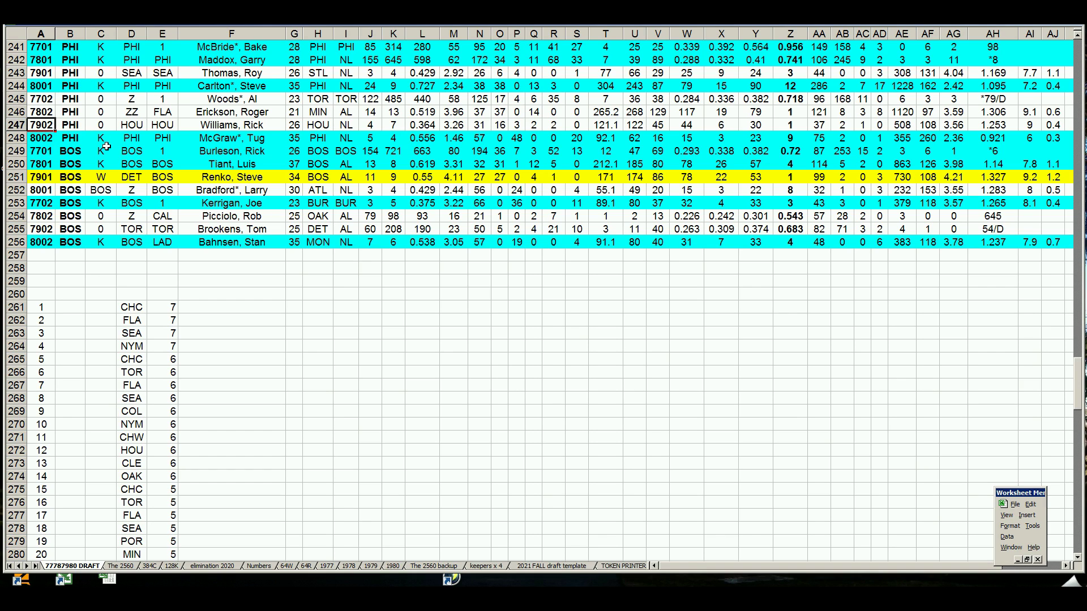
left_click(270, 131)
left_click(319, 128)
left_click(261, 129)
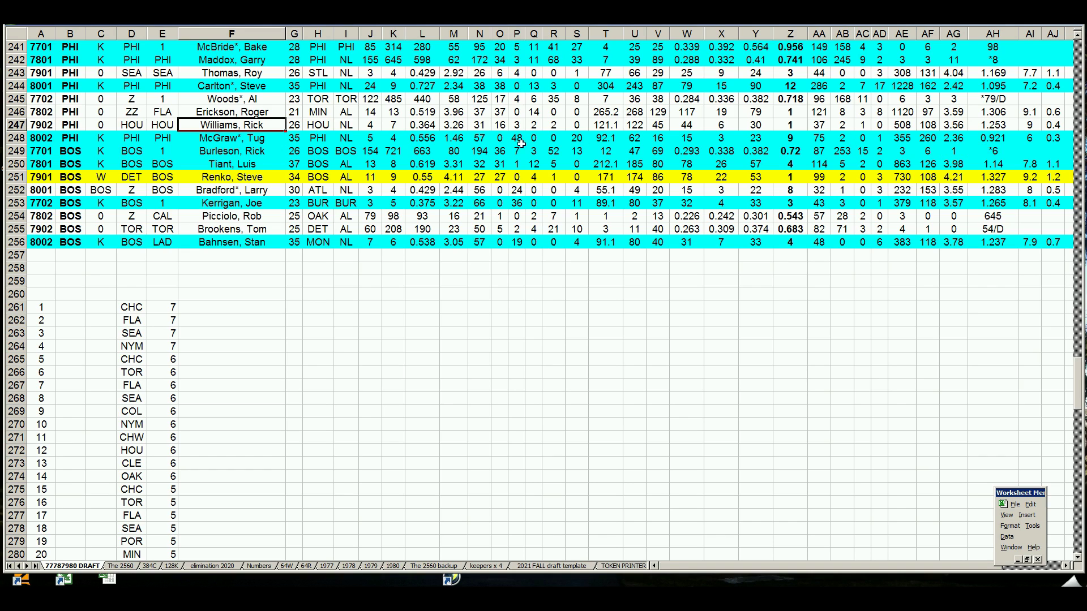
Step: Review the PHI cards in rows 246 and 245, checking the column T value of row 246
left_click(19, 115)
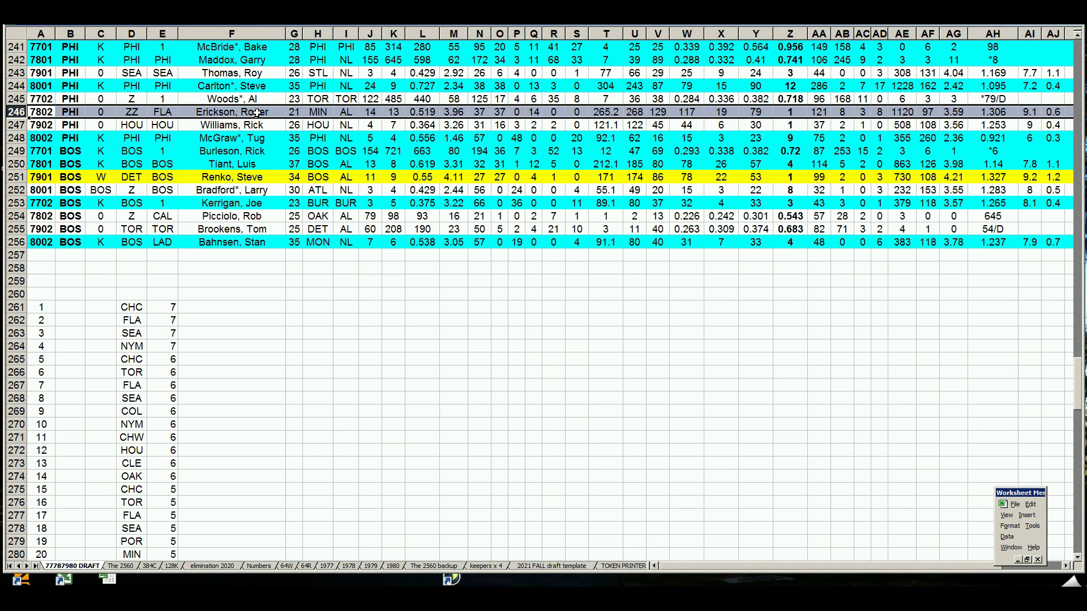
left_click(612, 113)
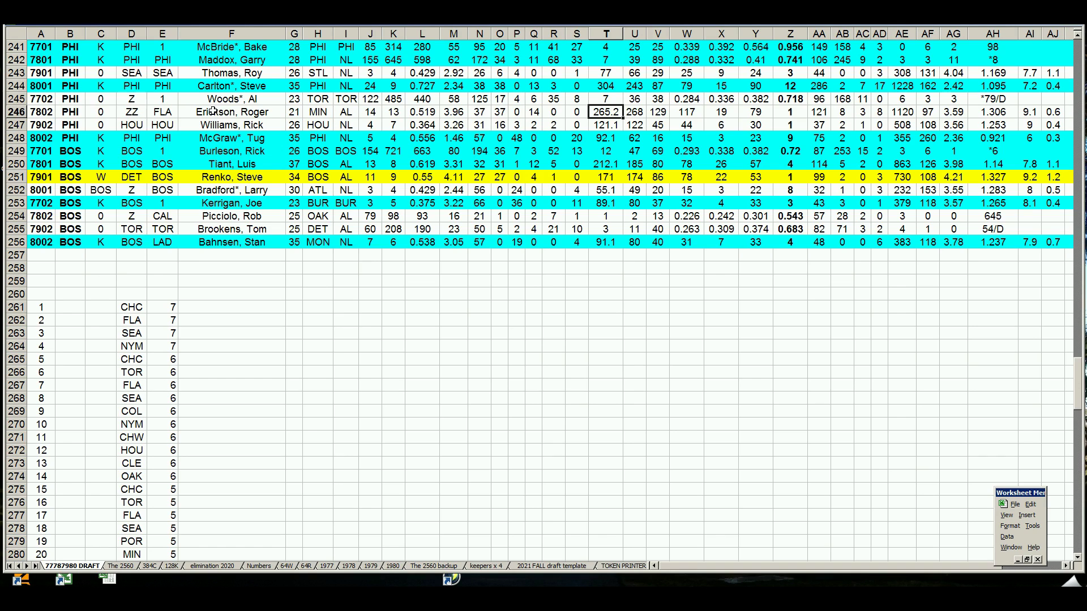
left_click(21, 100)
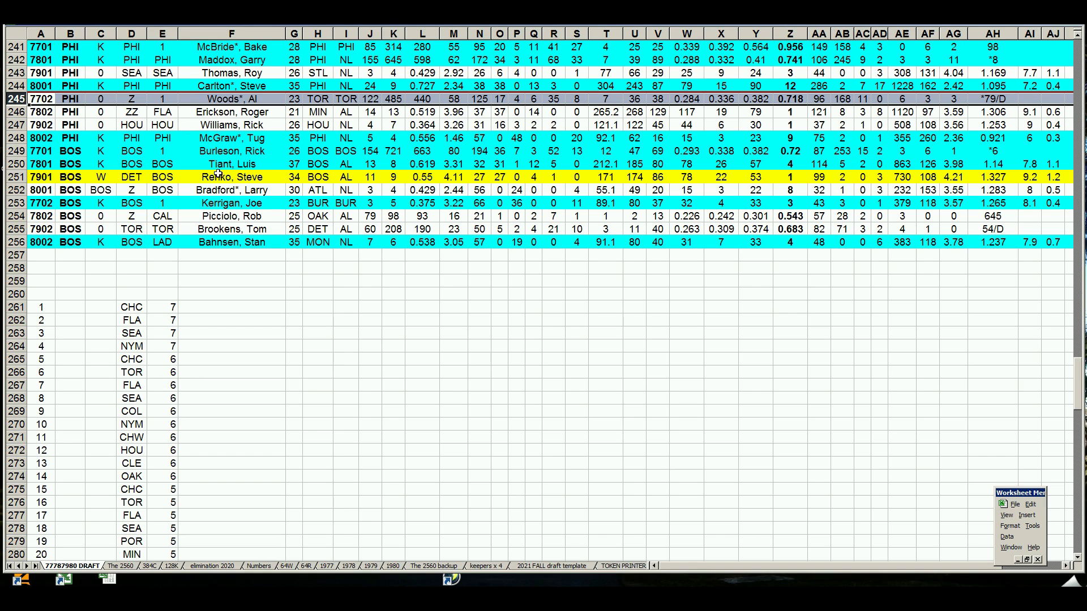
Step: Review the first four BOS cards in rows 249 to 252, checking the column H team of row 252
left_click(26, 163)
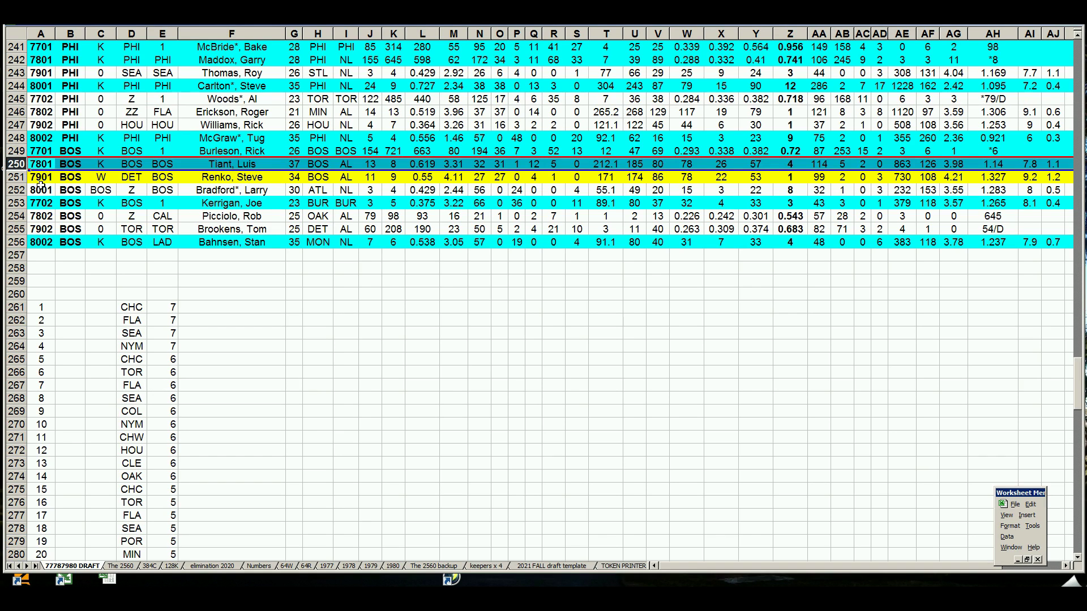
left_click(20, 153)
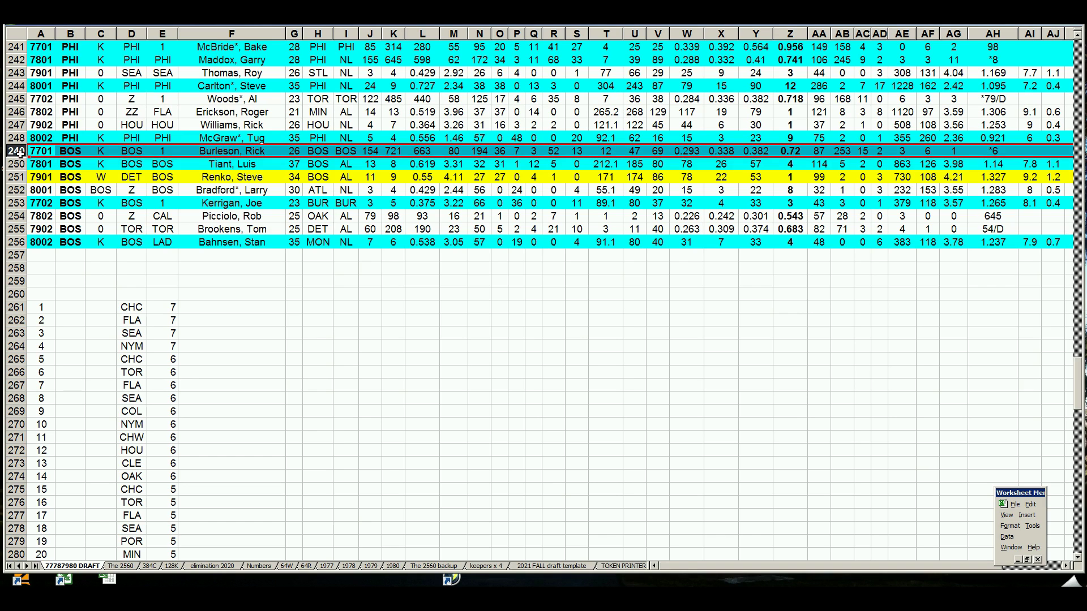
left_click(20, 190)
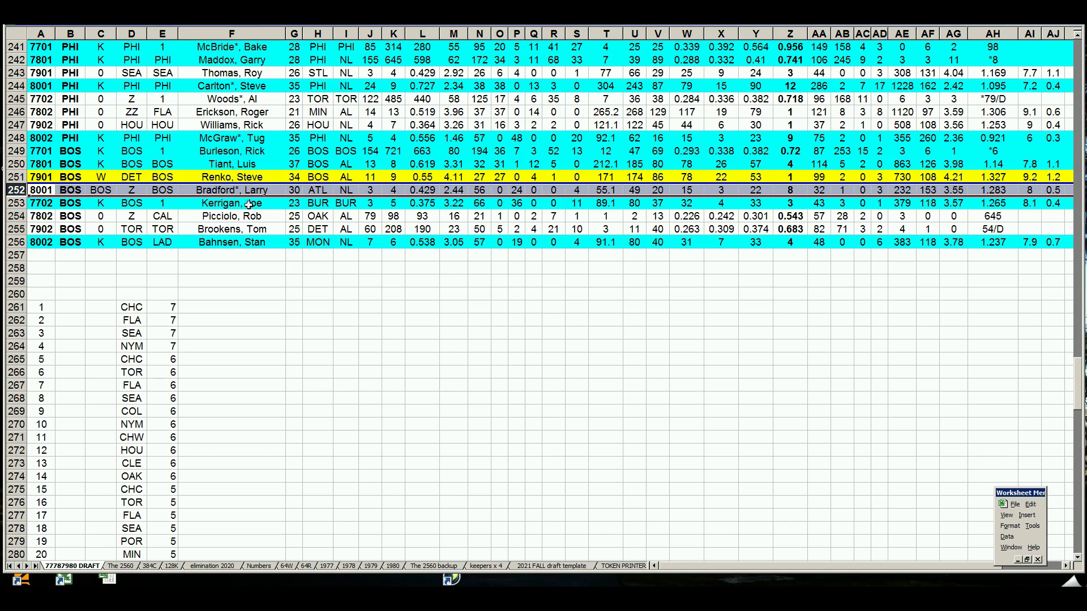
left_click(320, 193)
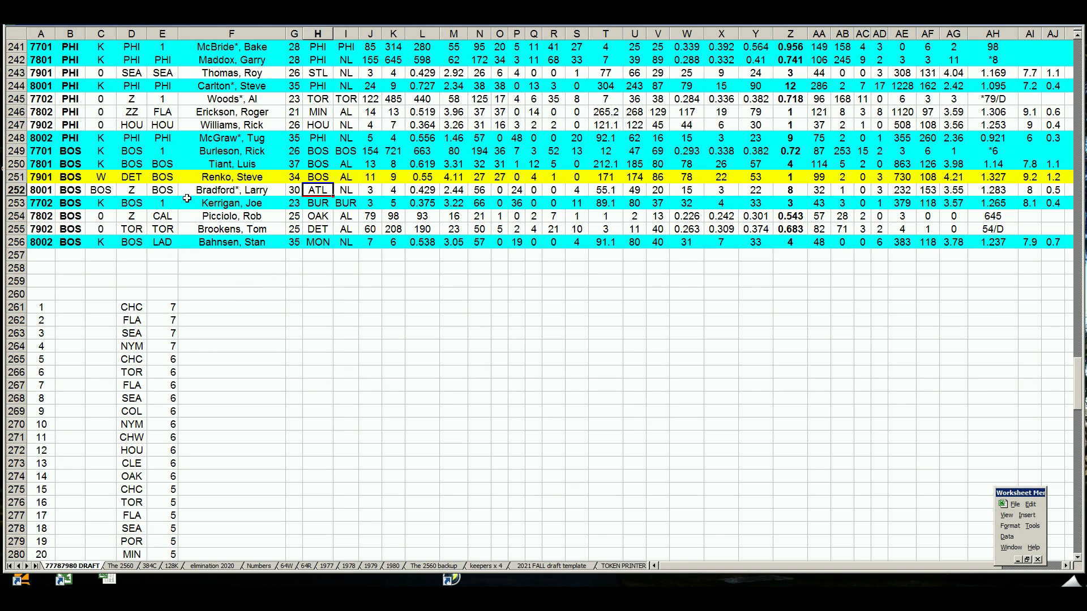
left_click(15, 190)
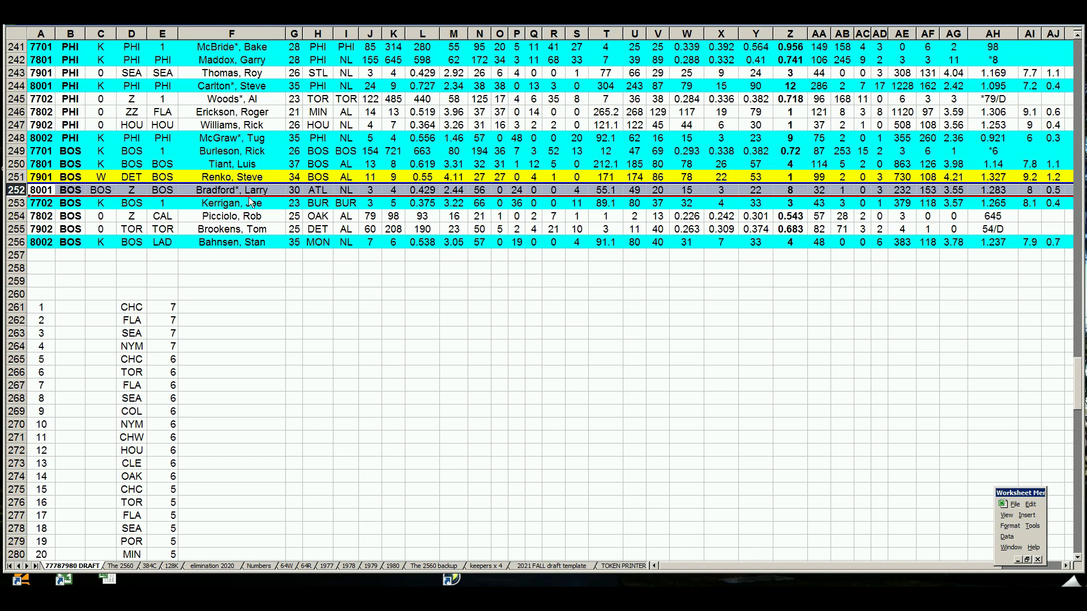
left_click(17, 178)
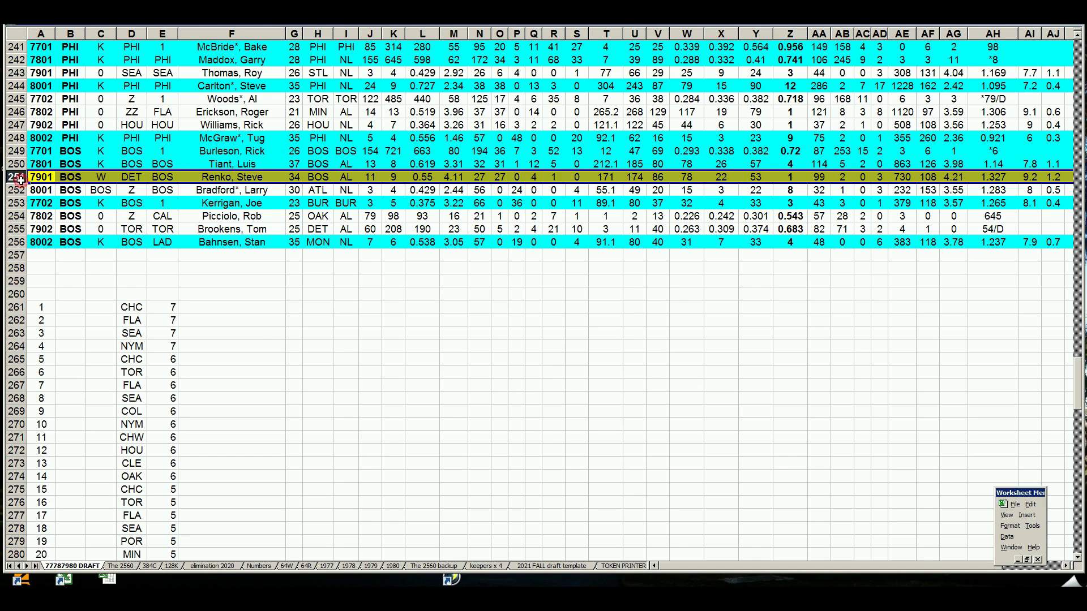
Step: Review the remaining BOS cards from row 256 up to row 253
left_click(17, 242)
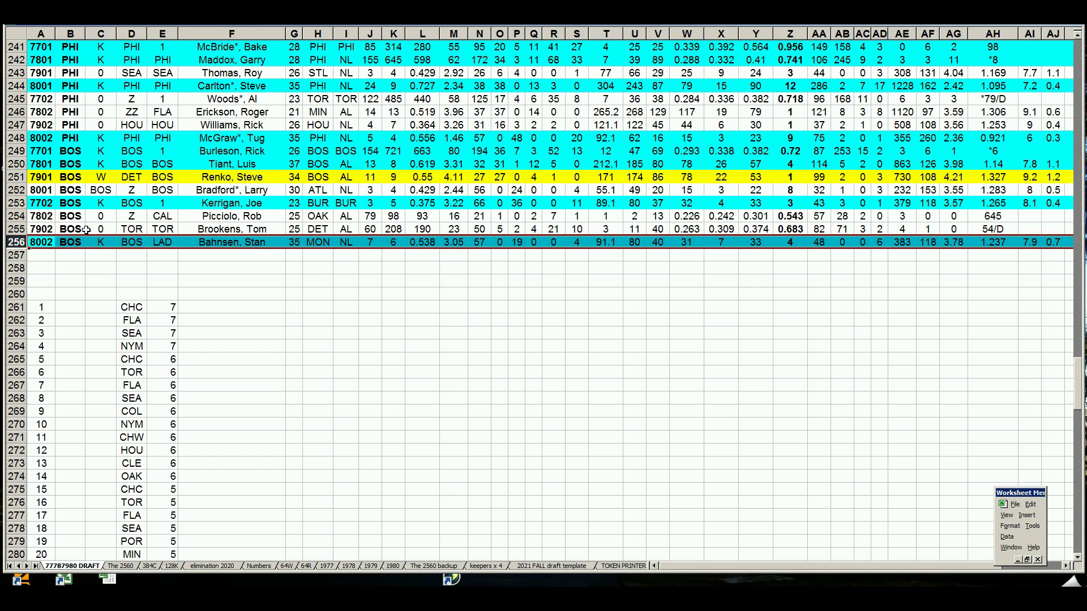
left_click(48, 229)
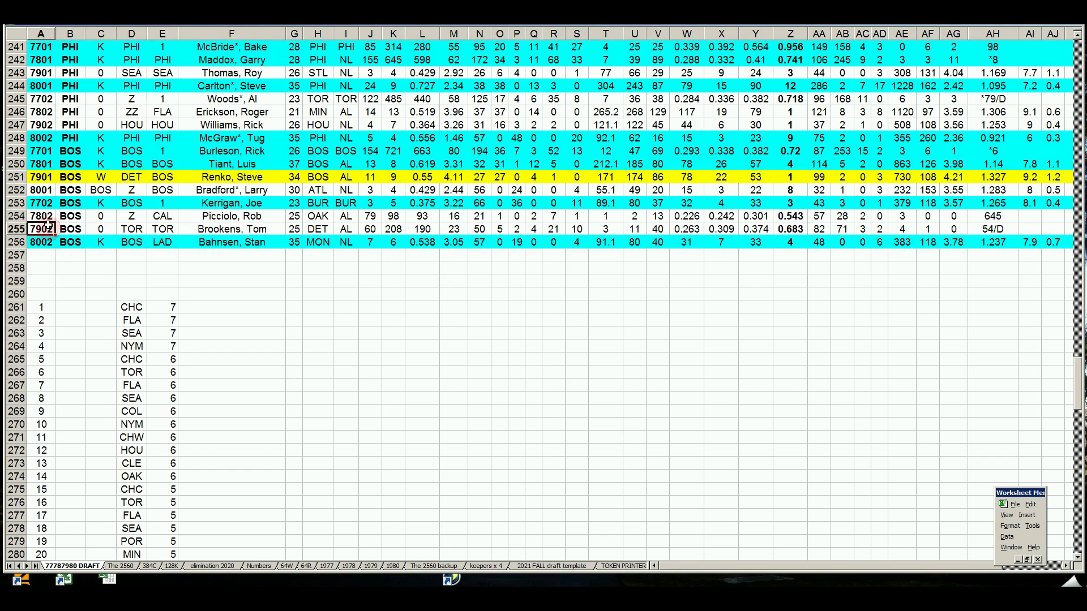
left_click(218, 231)
key("Up")
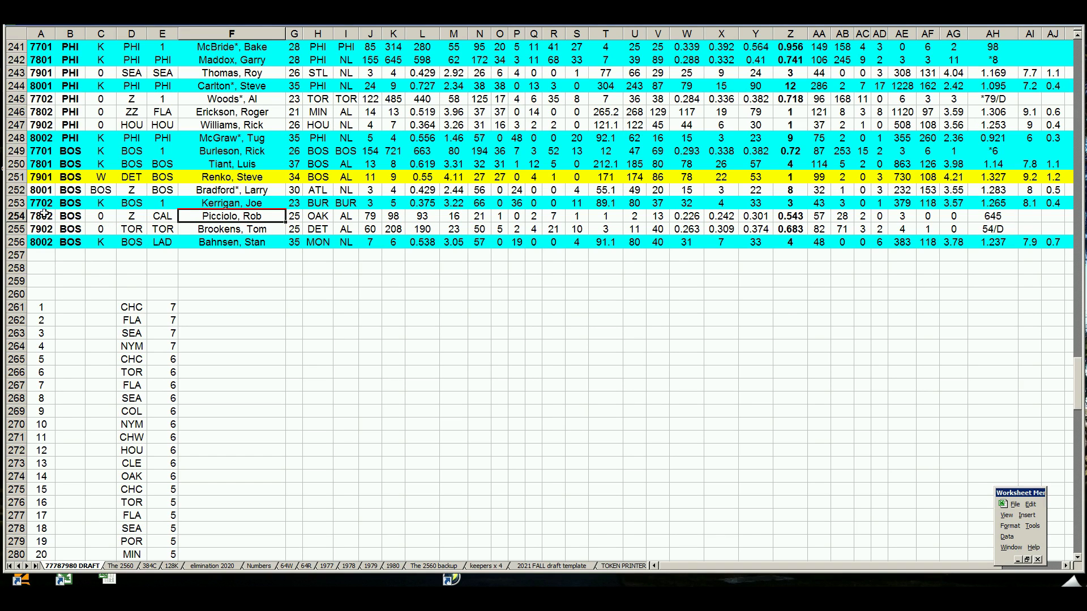
left_click(17, 203)
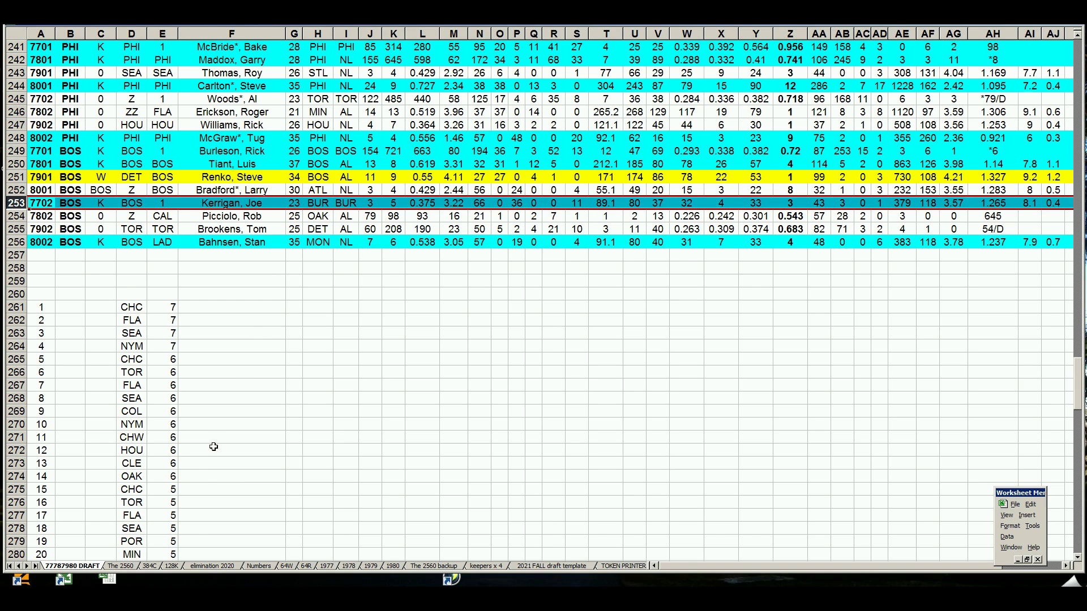
Step: Open the elimination 2020 sheet and examine the token counts in columns H and Q, from CHC down to the totals in row 40
left_click(212, 566)
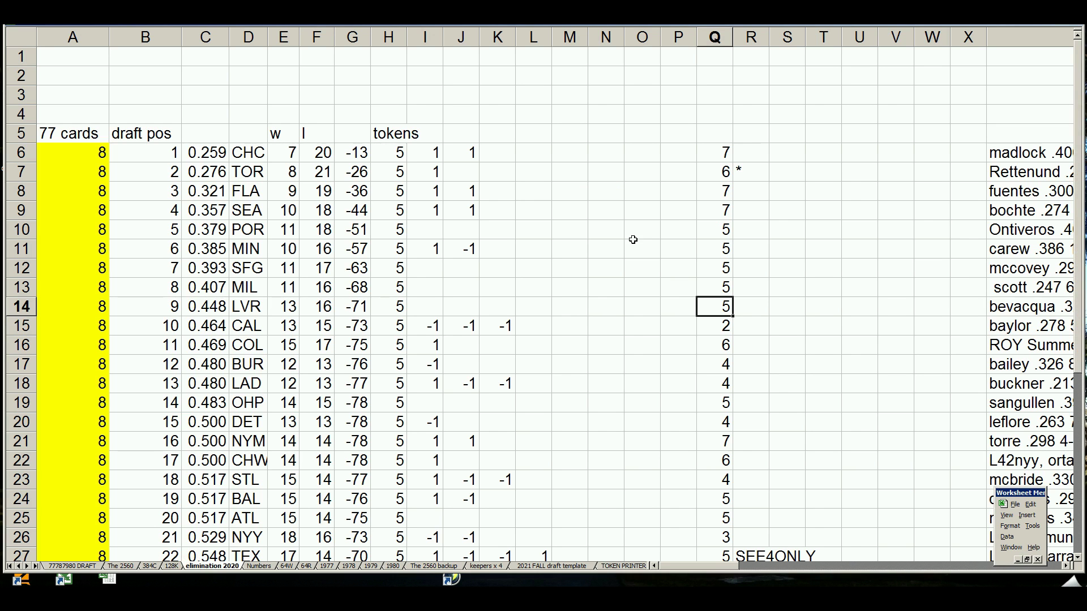
left_click(721, 154)
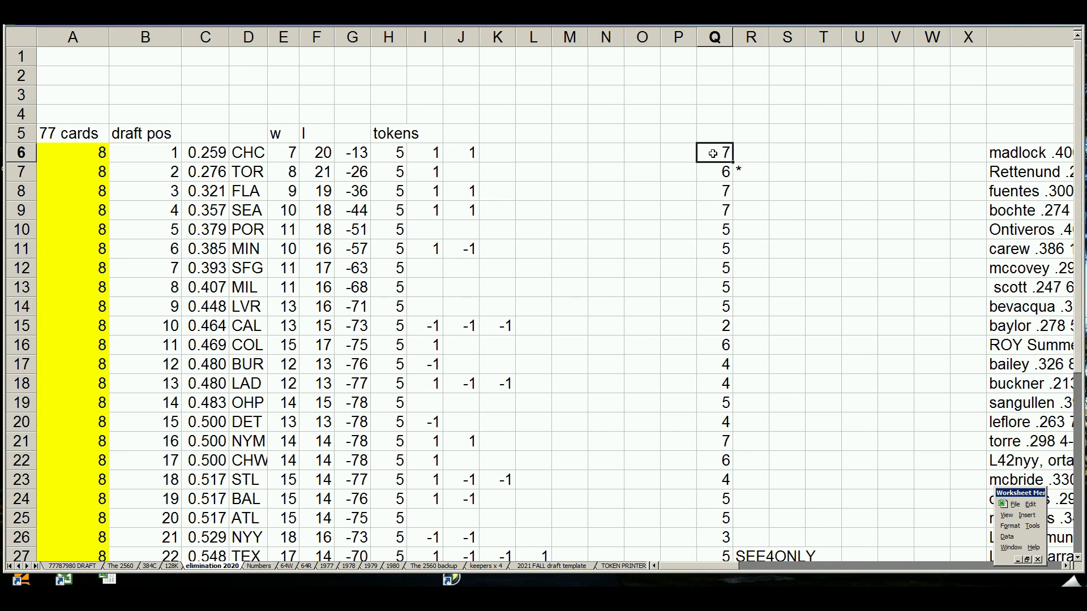
left_click(402, 152)
scroll(400, 226, "down", 7)
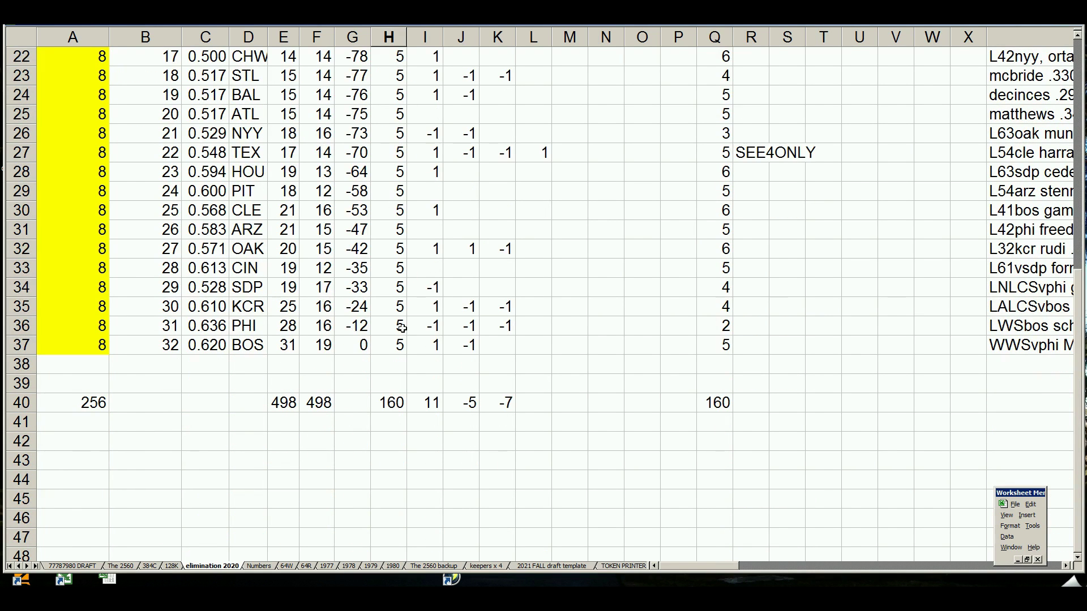
Step: Check the token totals in H40 and Q40, and delete the SEE4ONLY note beside TEX in cell R27
left_click(394, 404)
left_click(725, 407)
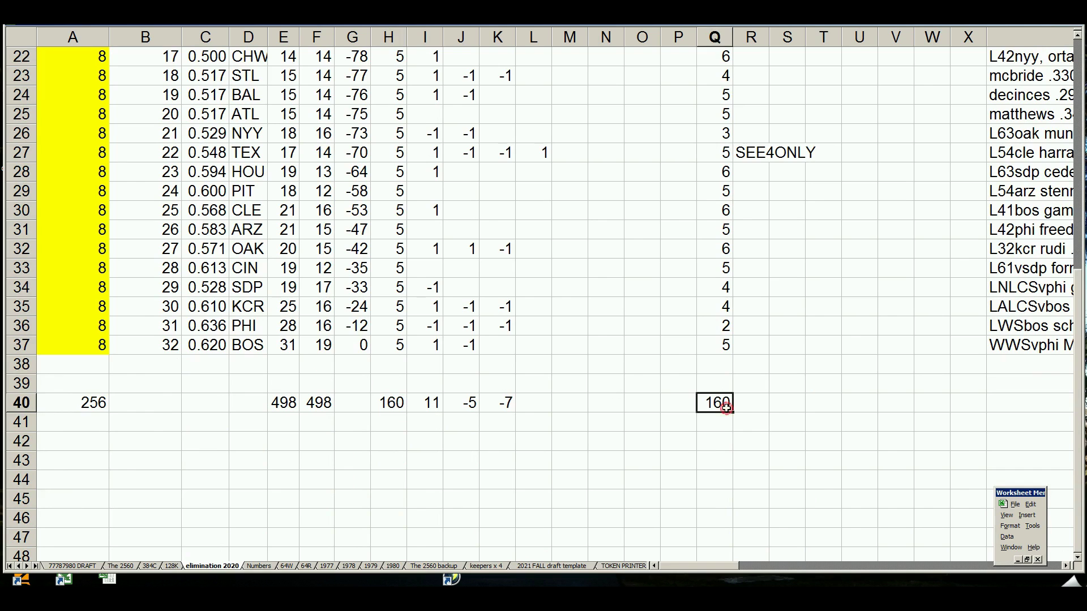
scroll(715, 291, "up", 1)
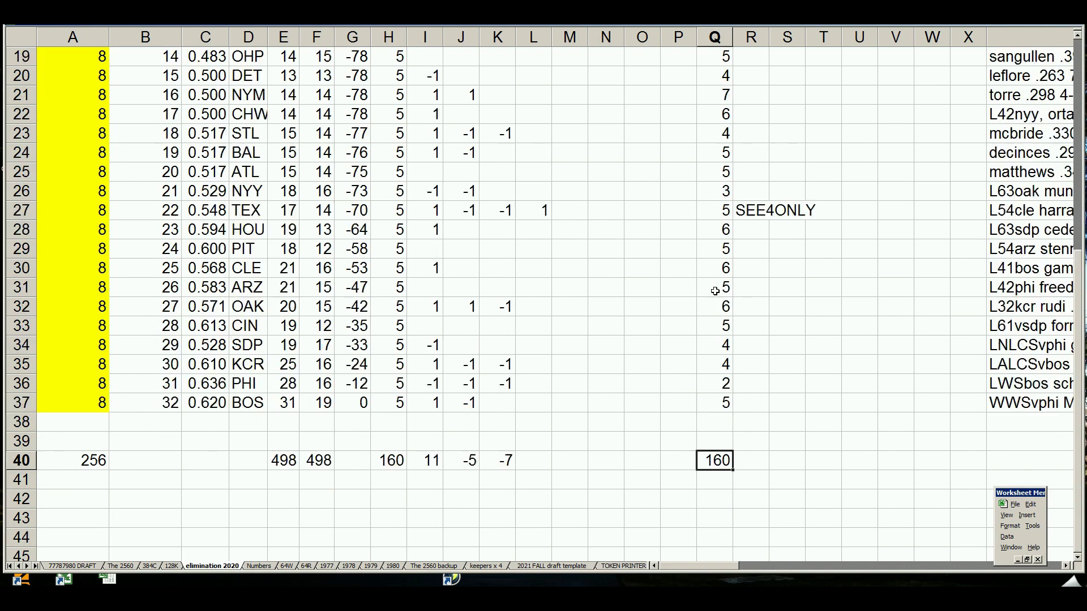
scroll(715, 291, "up", 3)
left_click(752, 379)
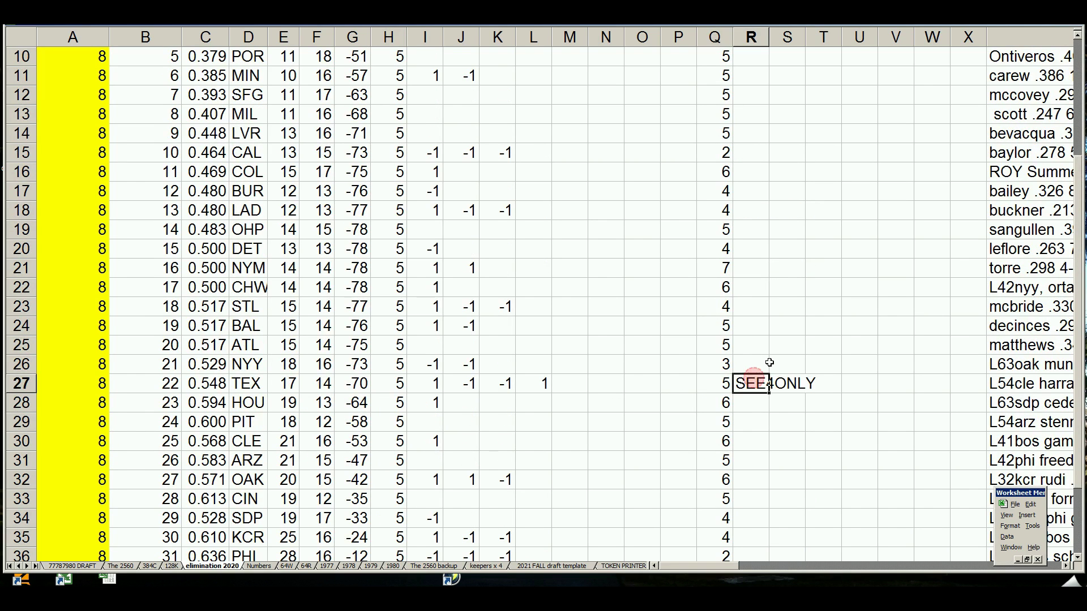
key("Delete")
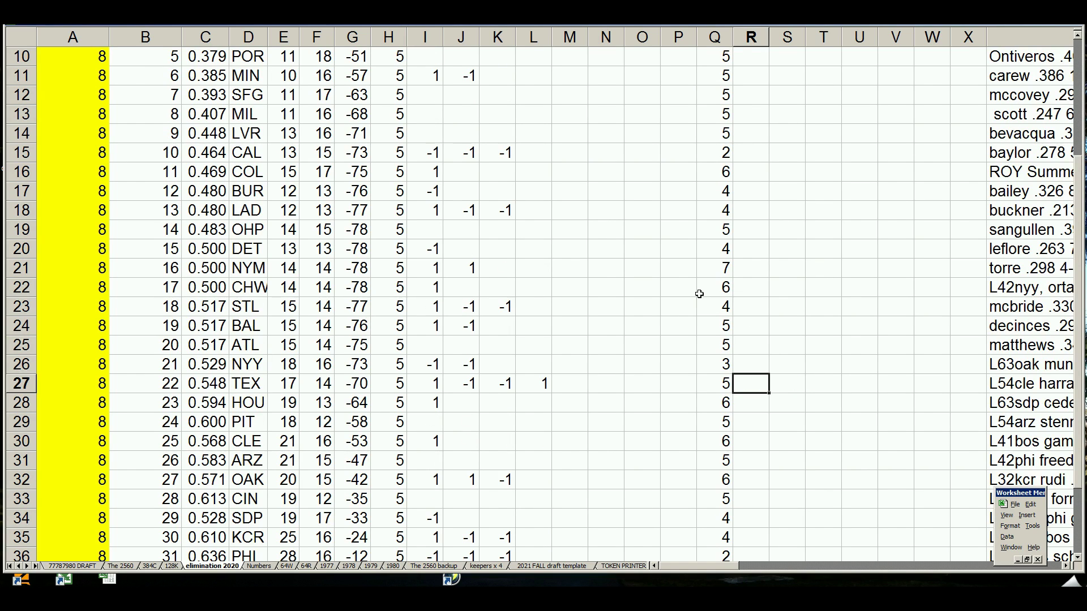
Step: Examine the column Q token count for CAL in row 15 and the remaining teams down to row 40
scroll(700, 294, "up", 2)
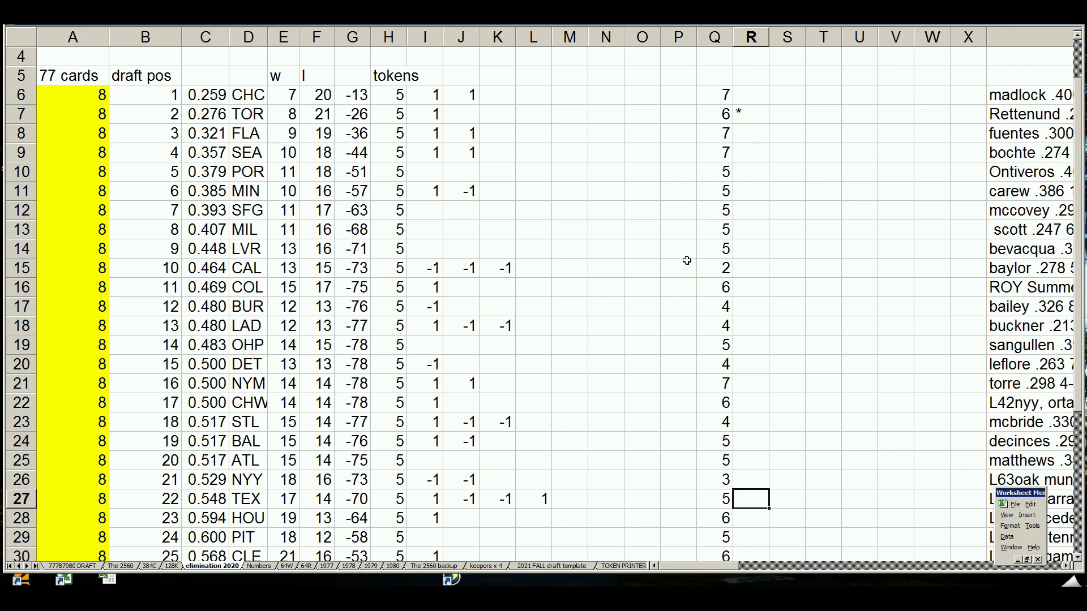
left_click(730, 273)
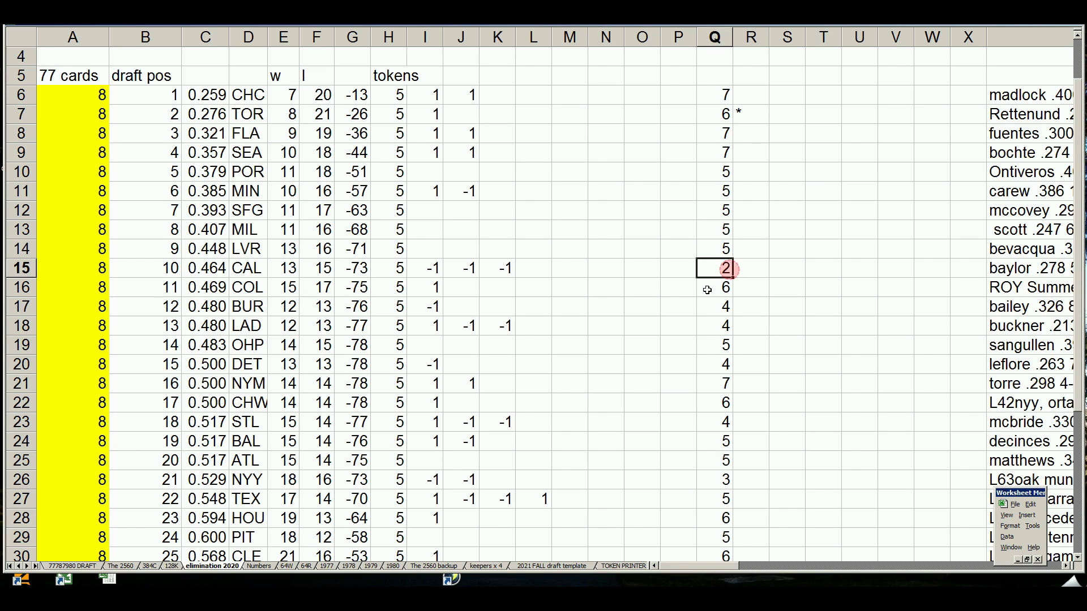
scroll(703, 288, "down", 4)
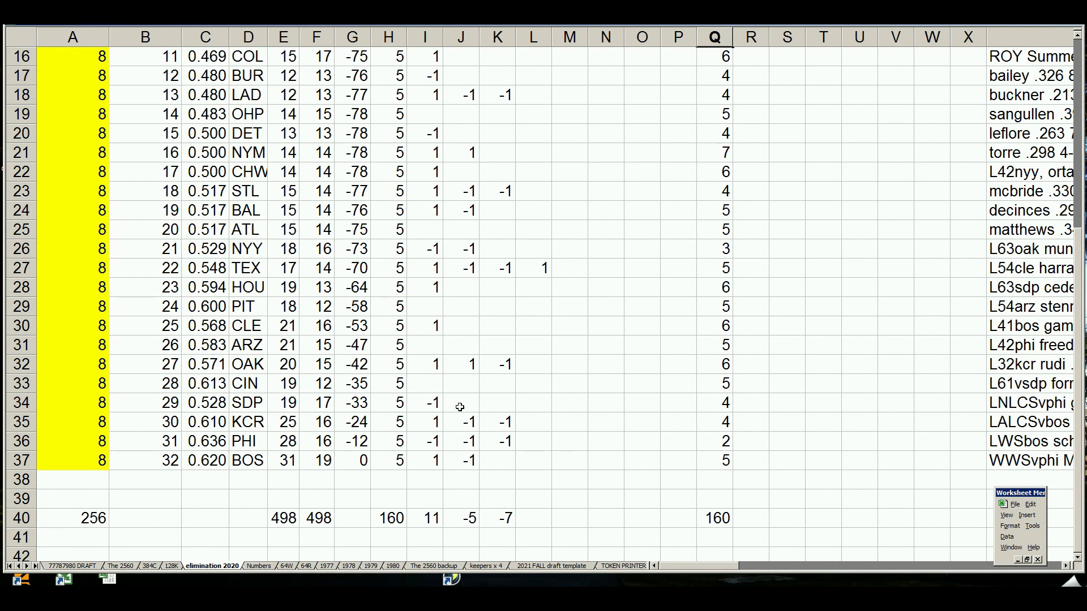
Step: Open the 77787980 DRAFT sheet and examine the first draft pick in row 261, checking its number and column E token count
left_click(68, 567)
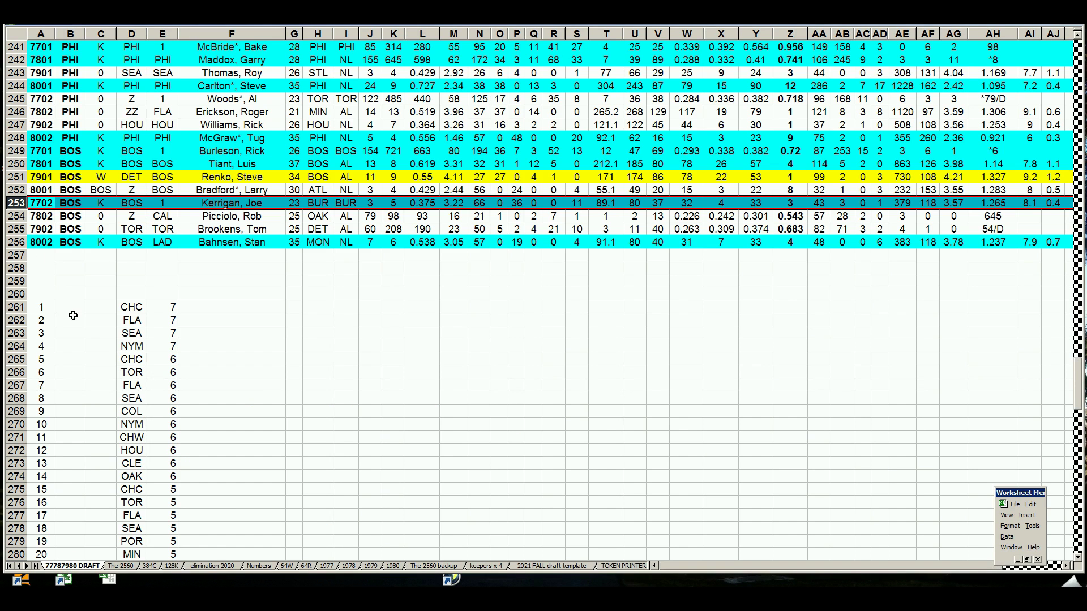
left_click(128, 331)
left_click(53, 312)
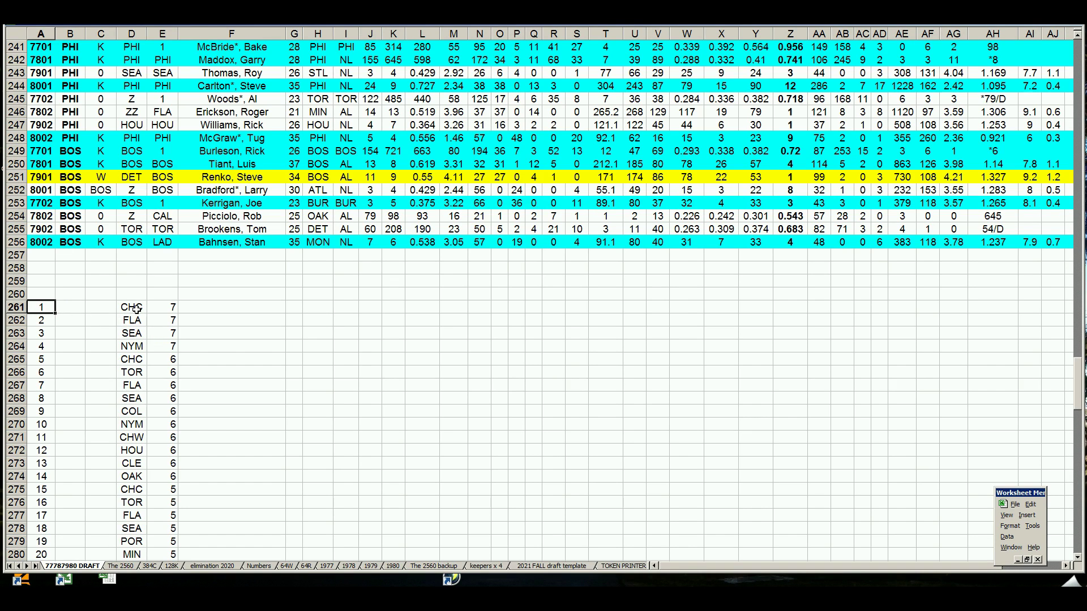
left_click(176, 309)
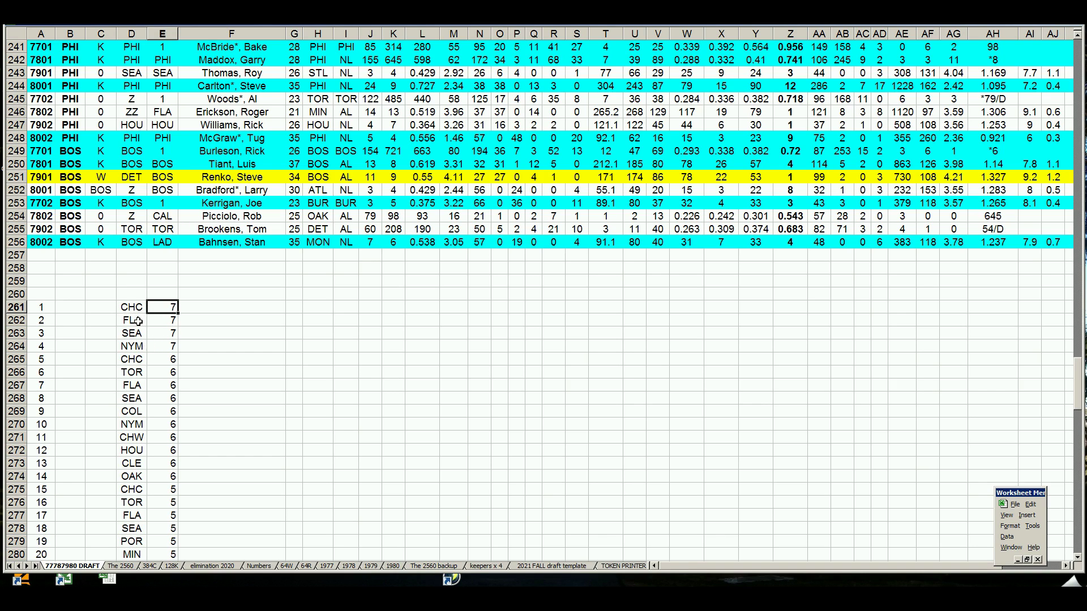
Step: Review the seven-token teams in the draft order, cells D261 to D264, from CHC to NYM
left_click(140, 310)
left_click(138, 321)
left_click(136, 335)
left_click(134, 346)
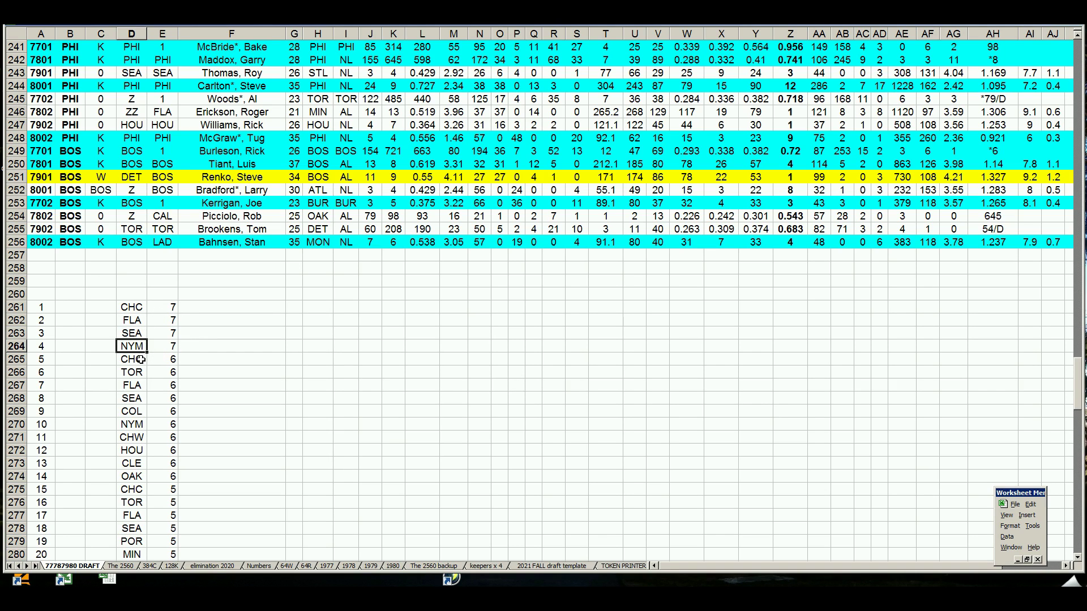
Step: Review the six-token teams in column D of the draft order, from CHC in row 265 down through CLE and OAK
left_click(140, 359)
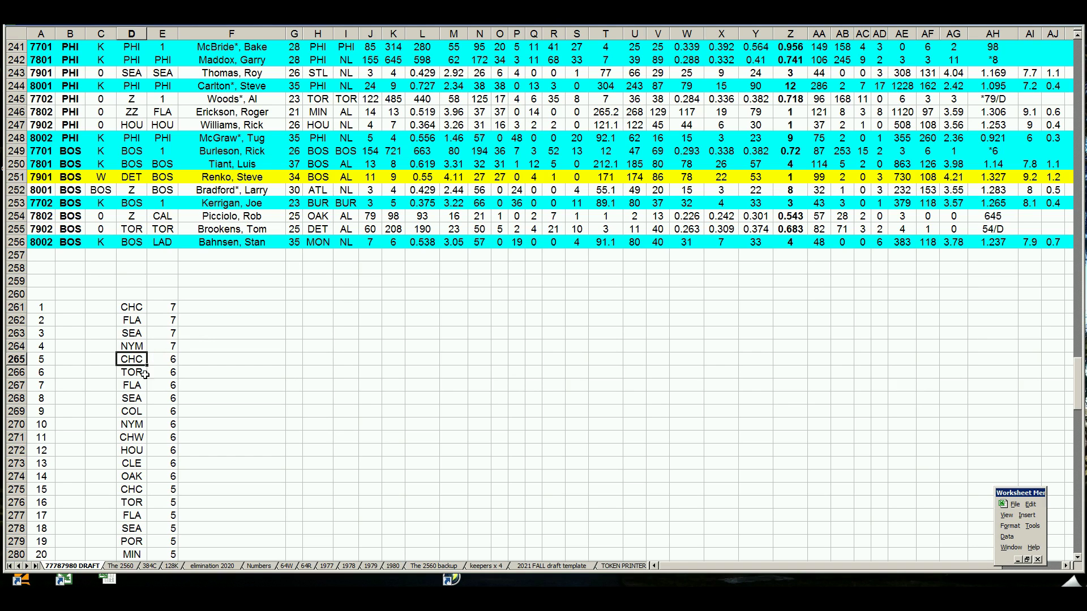
left_click(137, 374)
left_click(138, 386)
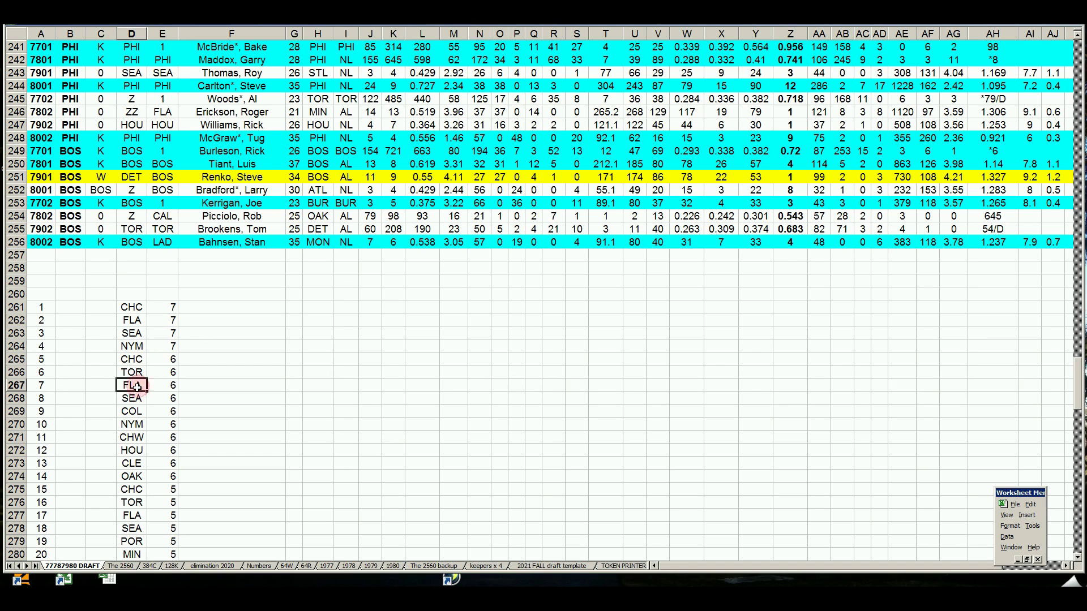
left_click(136, 399)
left_click(137, 412)
left_click(137, 426)
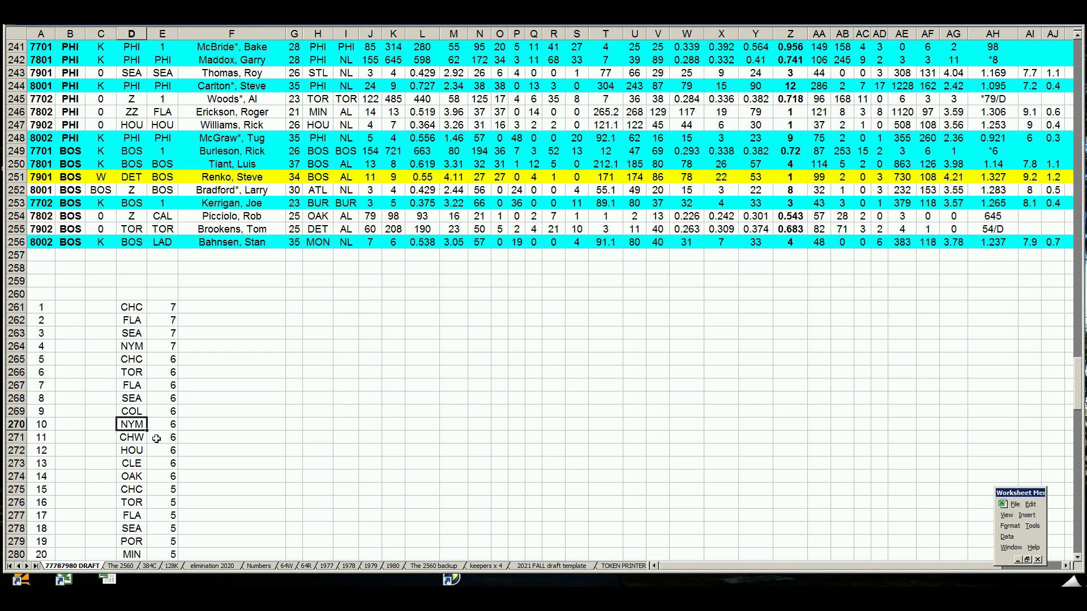
left_click(137, 464)
scroll(139, 432, "down", 1)
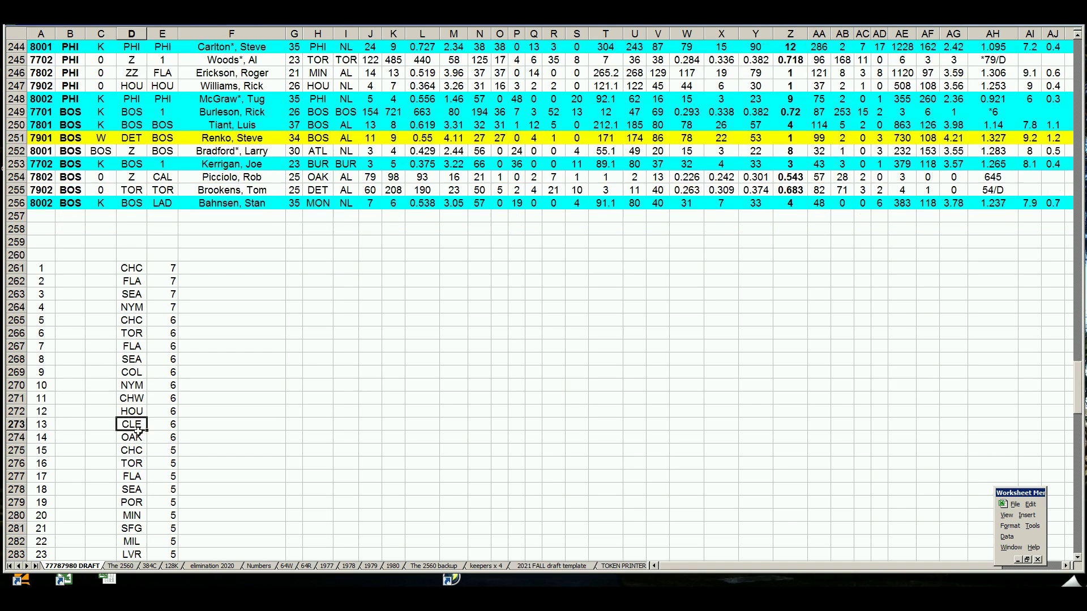
scroll(139, 432, "down", 1)
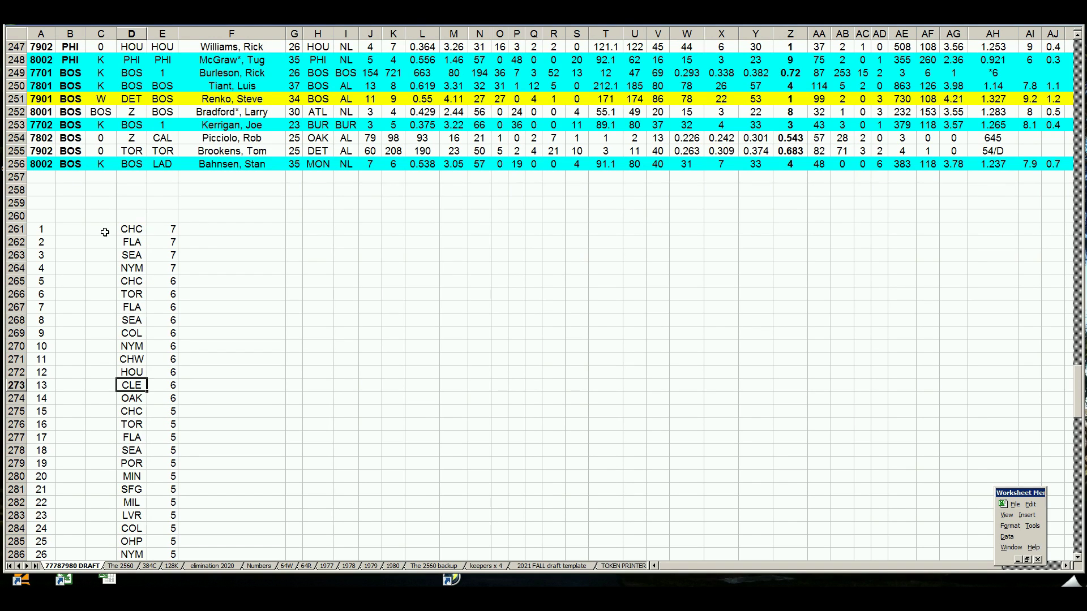
Step: Compare the CHC picks in rows 261, 265 and 275 with the NYM picks in rows 264, 270 and 286
left_click(17, 229)
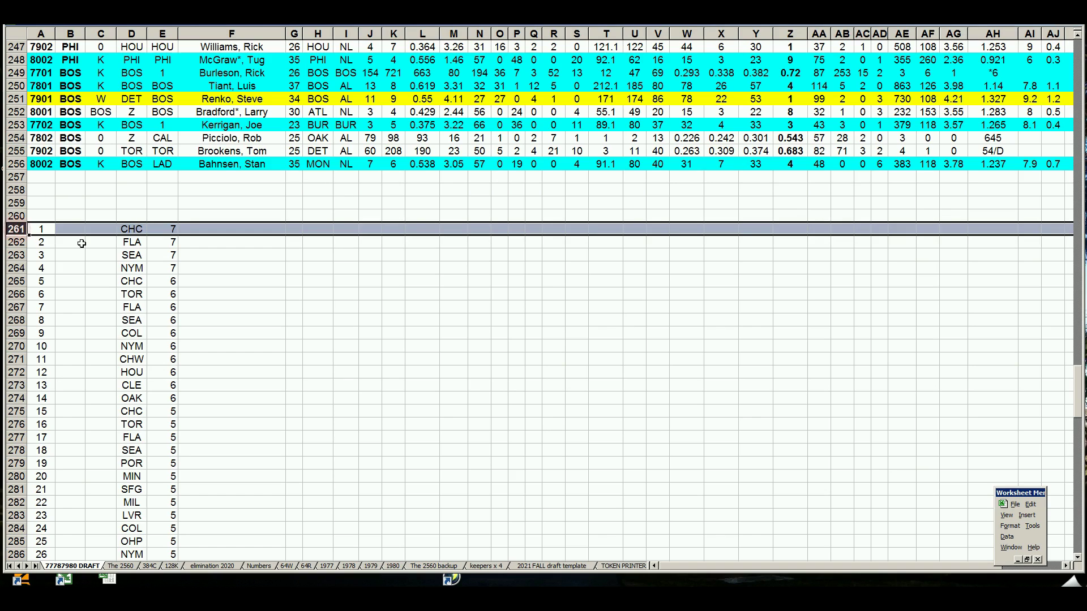
left_click(17, 281)
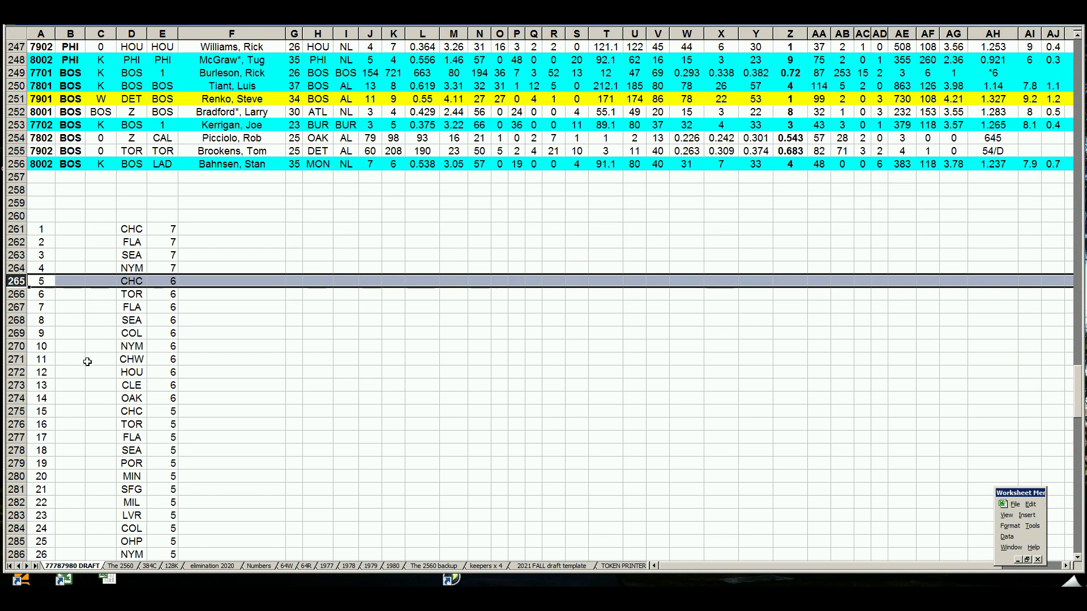
left_click(19, 411)
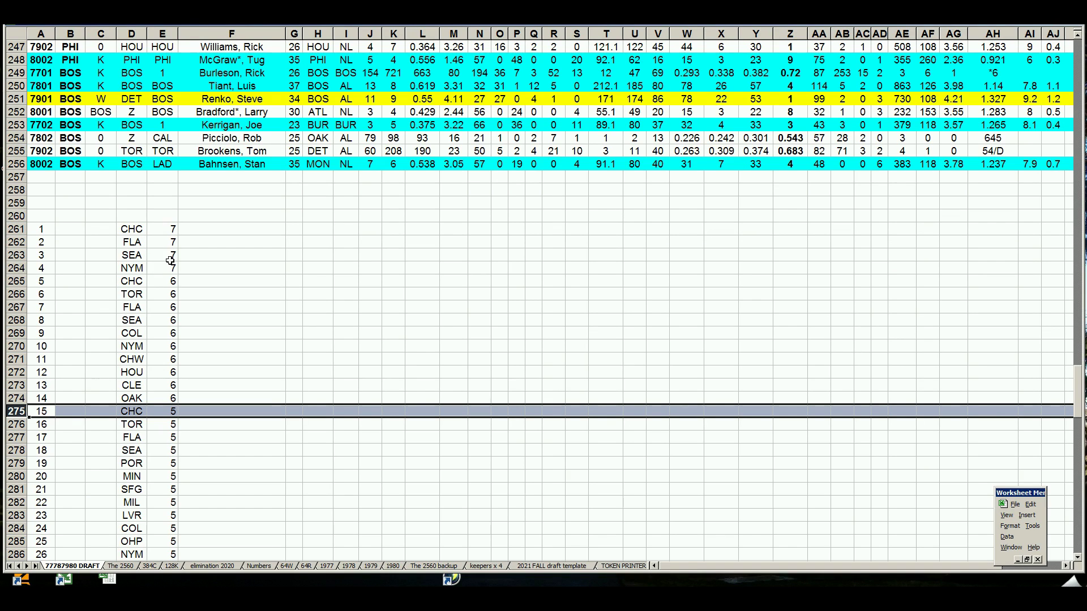
left_click(20, 268)
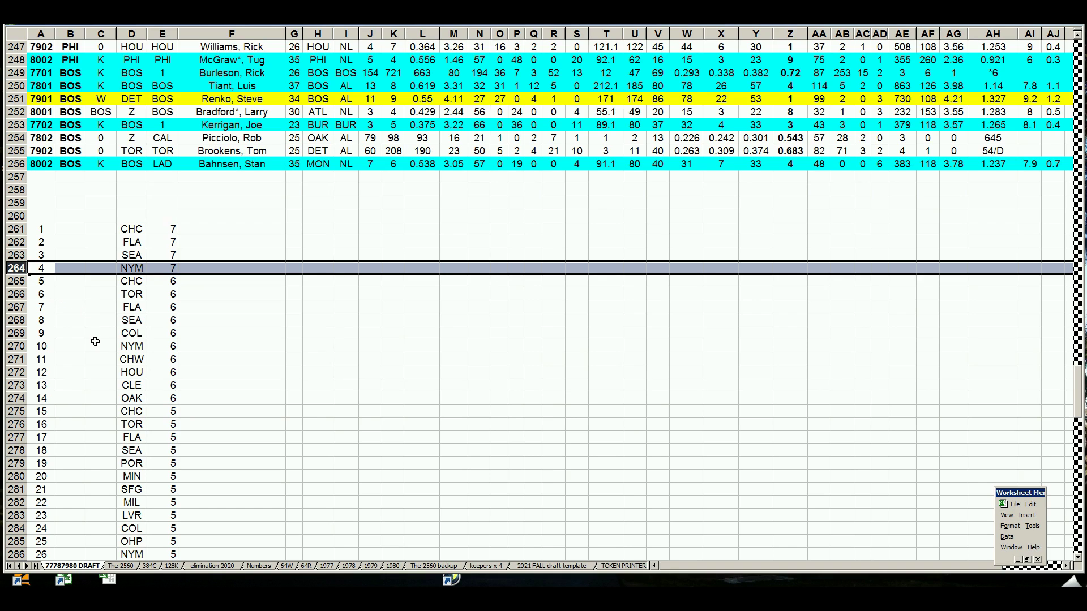
left_click(23, 347)
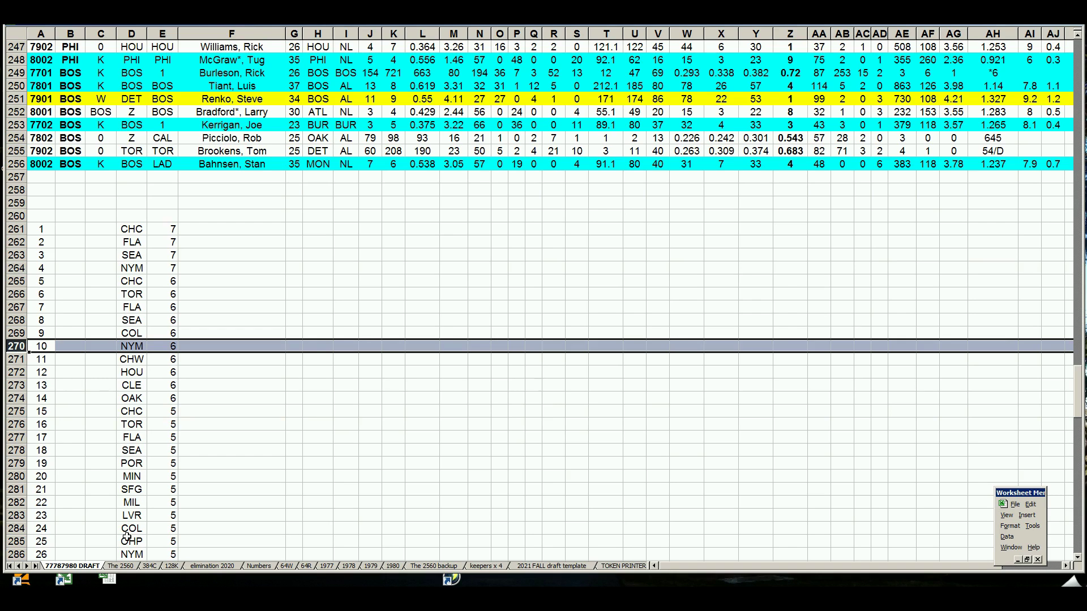
left_click(19, 554)
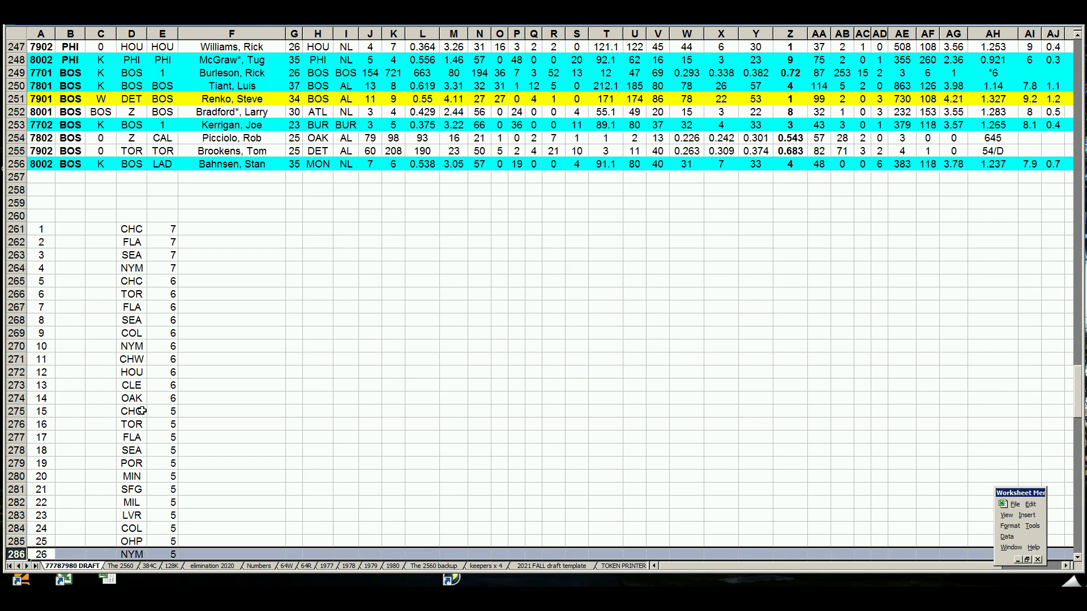
Step: Examine the column E token counts from OAK in row 274 through the five-token picks ending at BOS in row 297
left_click(158, 400)
scroll(158, 398, "down", 1)
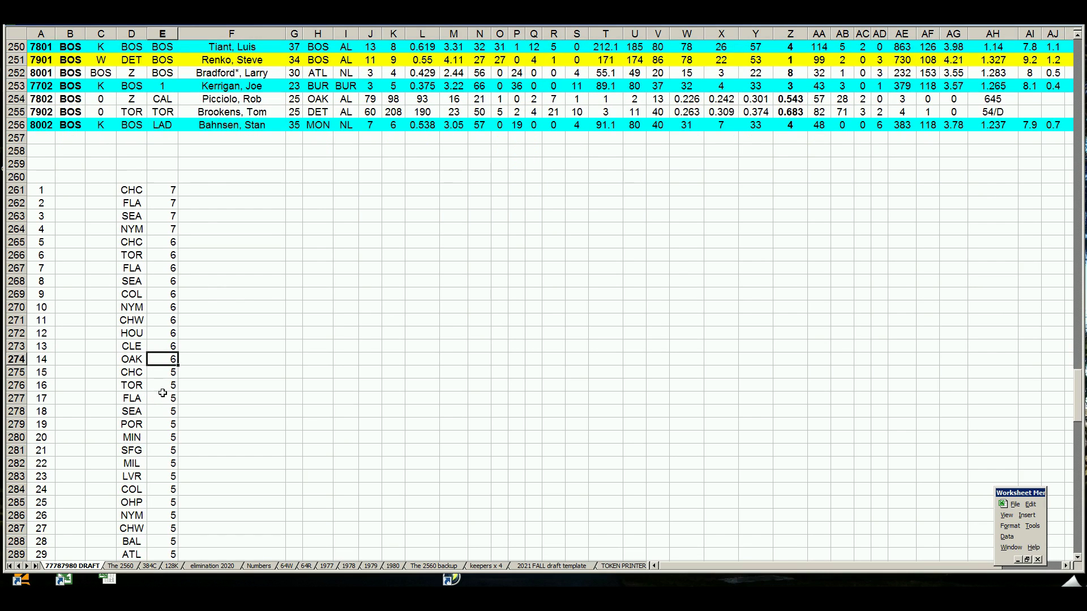
scroll(160, 384, "down", 1)
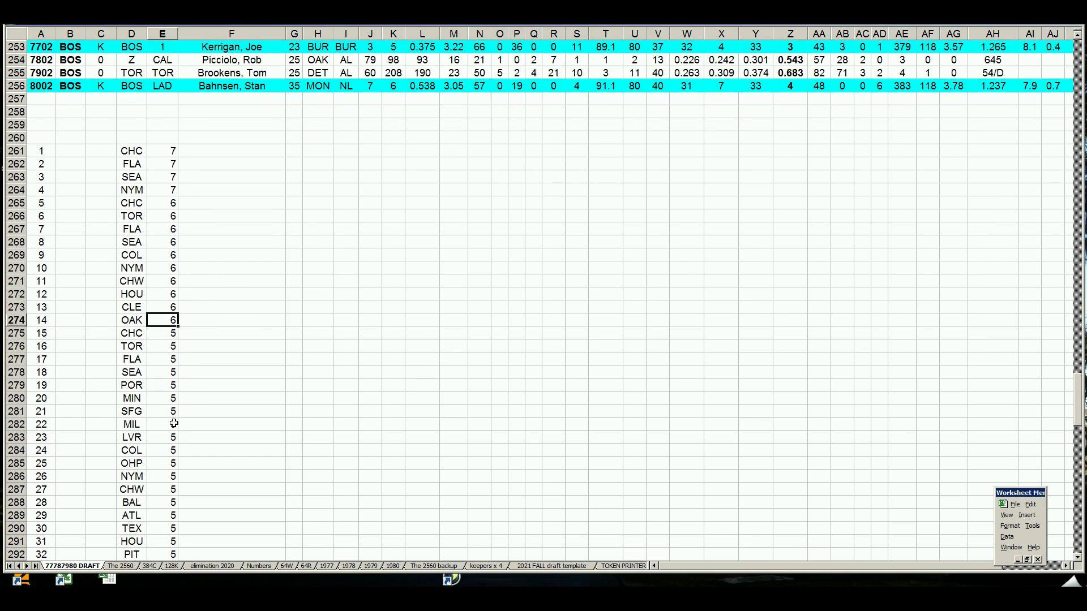
scroll(182, 423, "down", 3)
scroll(185, 425, "down", 2)
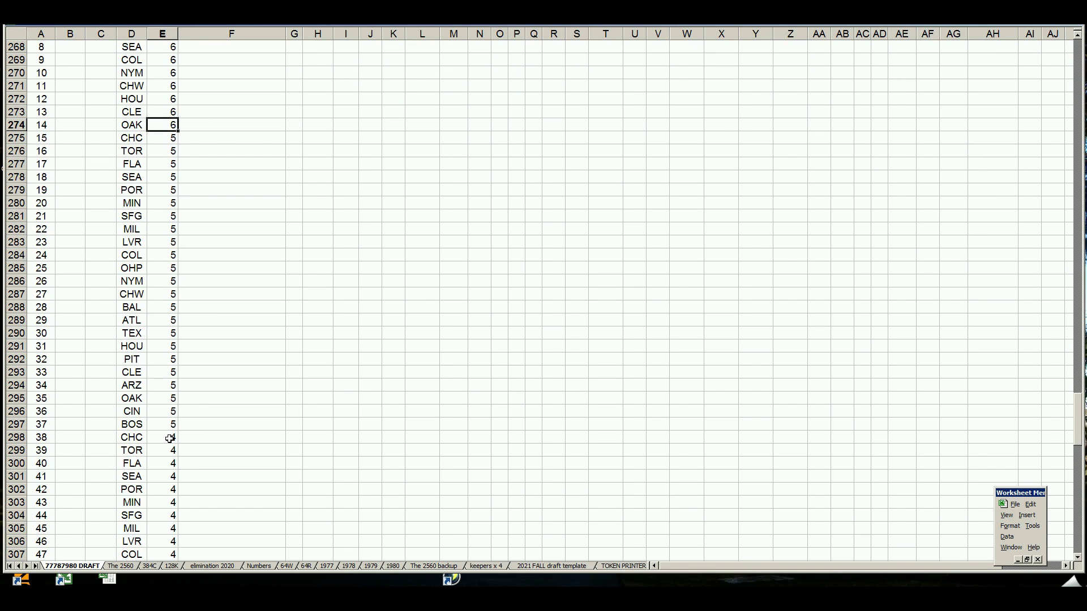
Step: Review the four-token picks starting with CHC in row 298 and continue into the three-token picks
left_click(142, 437)
scroll(149, 430, "down", 1)
scroll(146, 424, "down", 7)
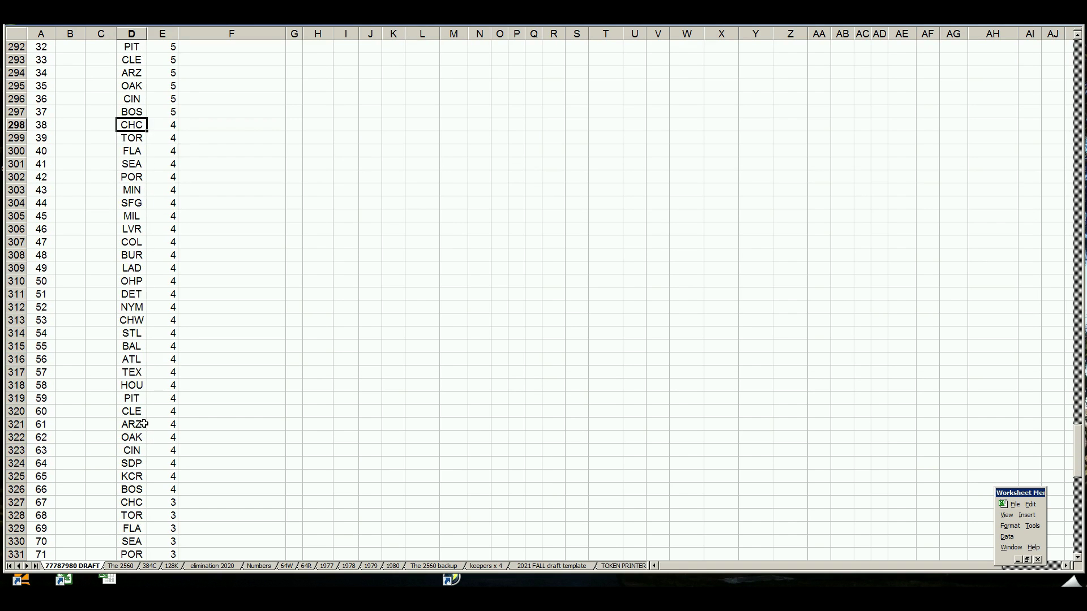
scroll(145, 422, "down", 5)
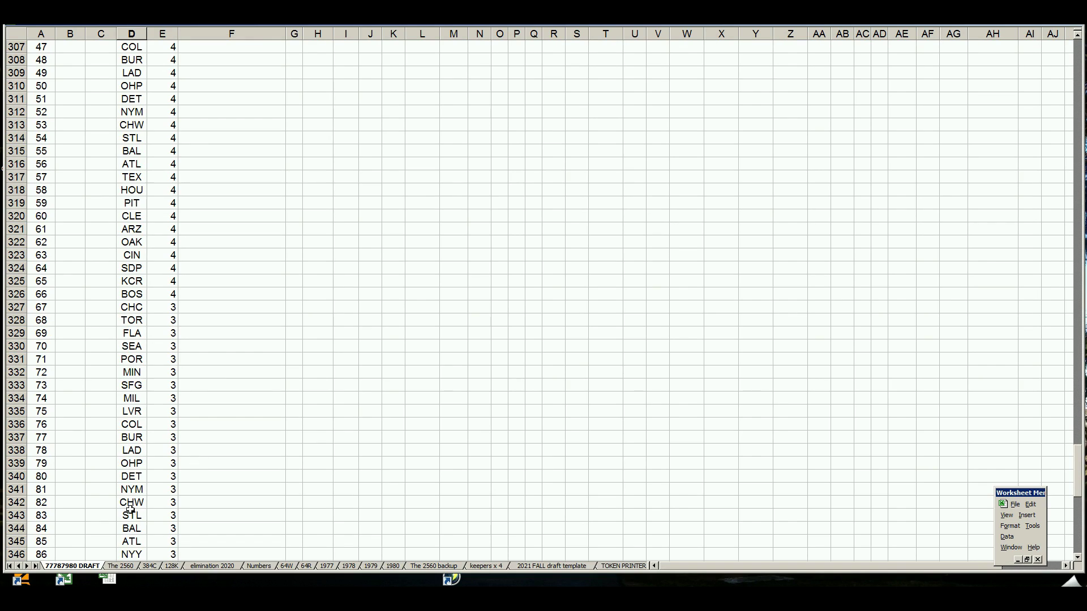
scroll(161, 510, "down", 1)
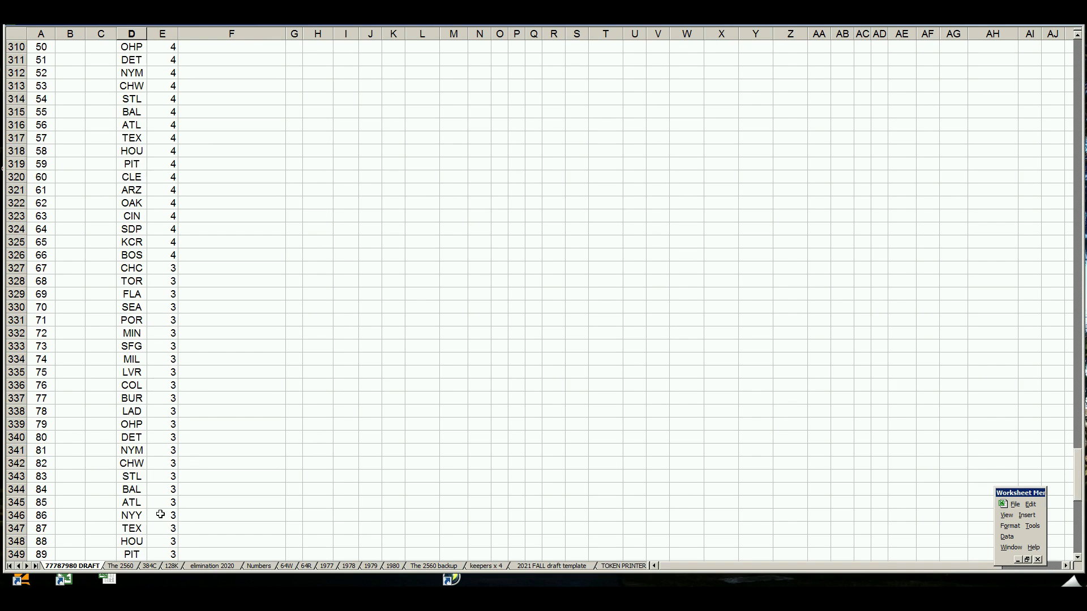
Step: Enter 1 in cell C346 beside the NYY pick, number 86 in the draft order
left_click(17, 515)
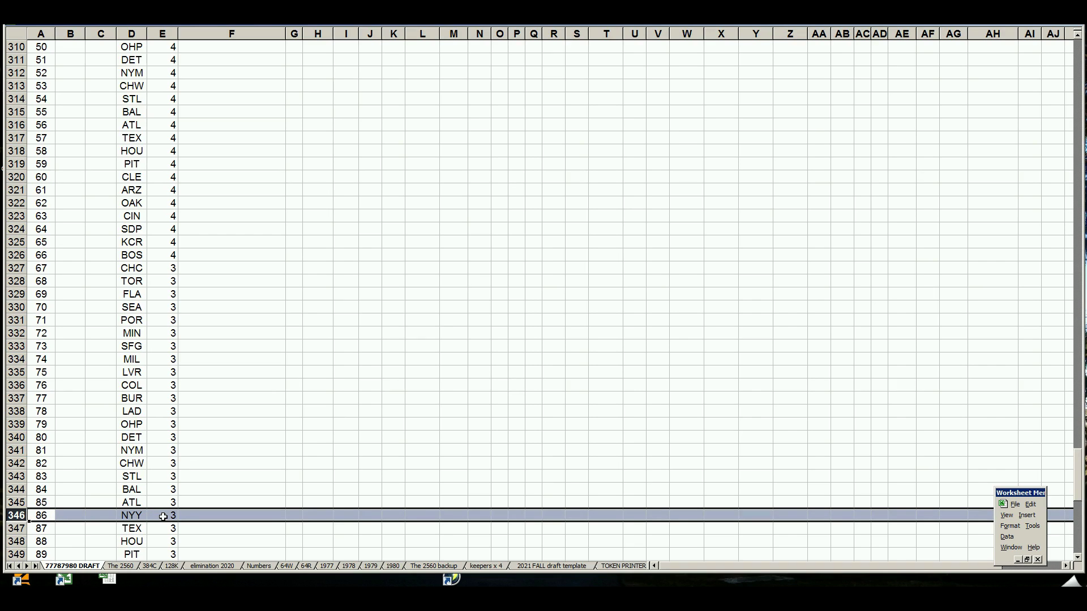
left_click(184, 515)
left_click(77, 517)
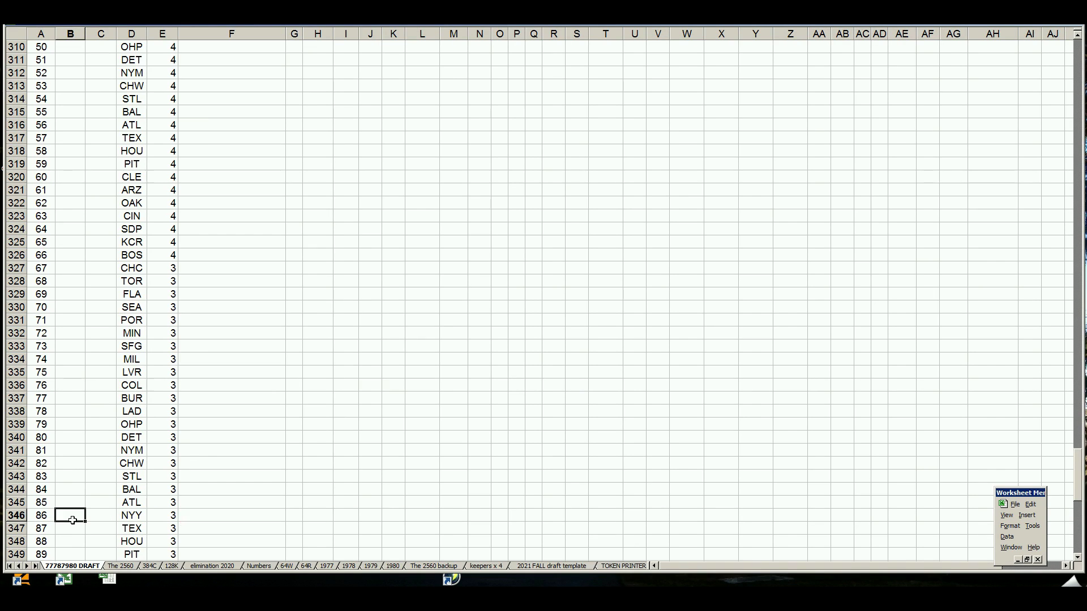
left_click(96, 517)
type("1")
key("Return")
Step: Review the rest of the draft order down to pick 128, selecting the CAL row 366 and the PHI row 387
scroll(114, 457, "down", 6)
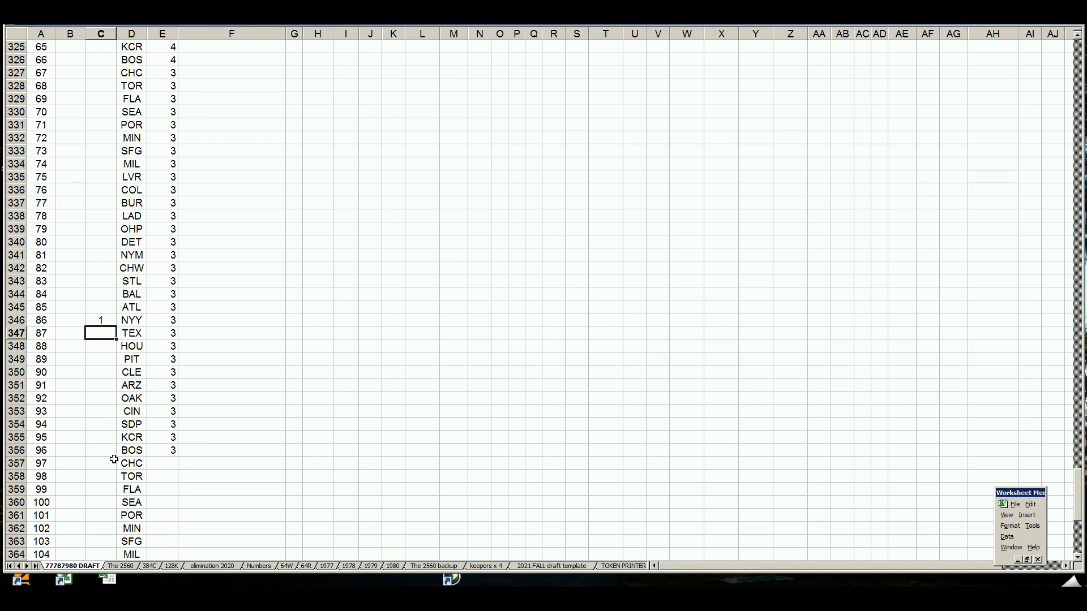
scroll(149, 455, "down", 1)
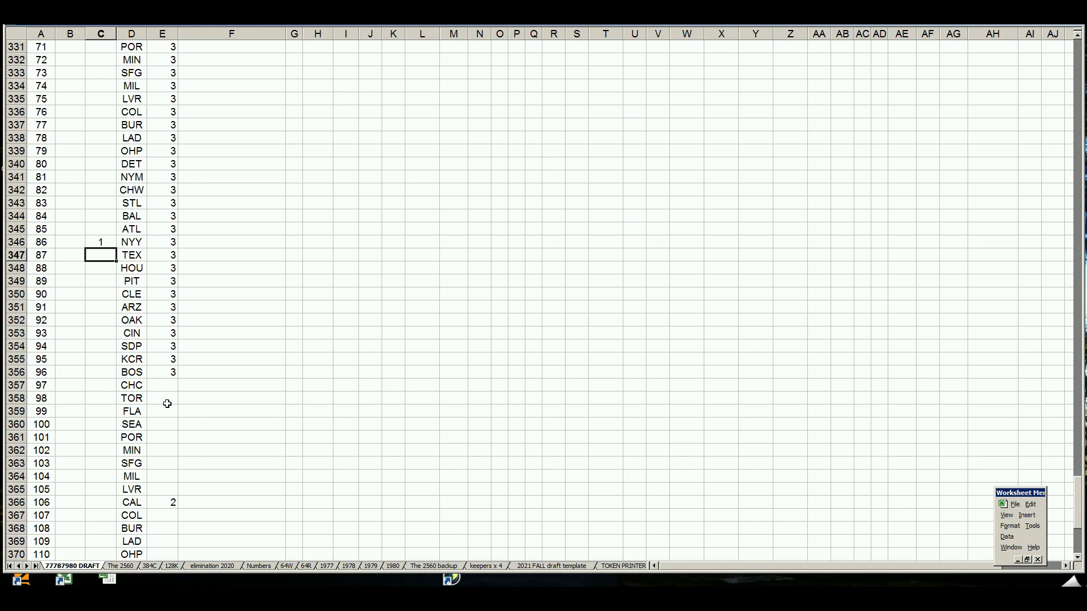
scroll(158, 391, "down", 3)
scroll(157, 379, "down", 1)
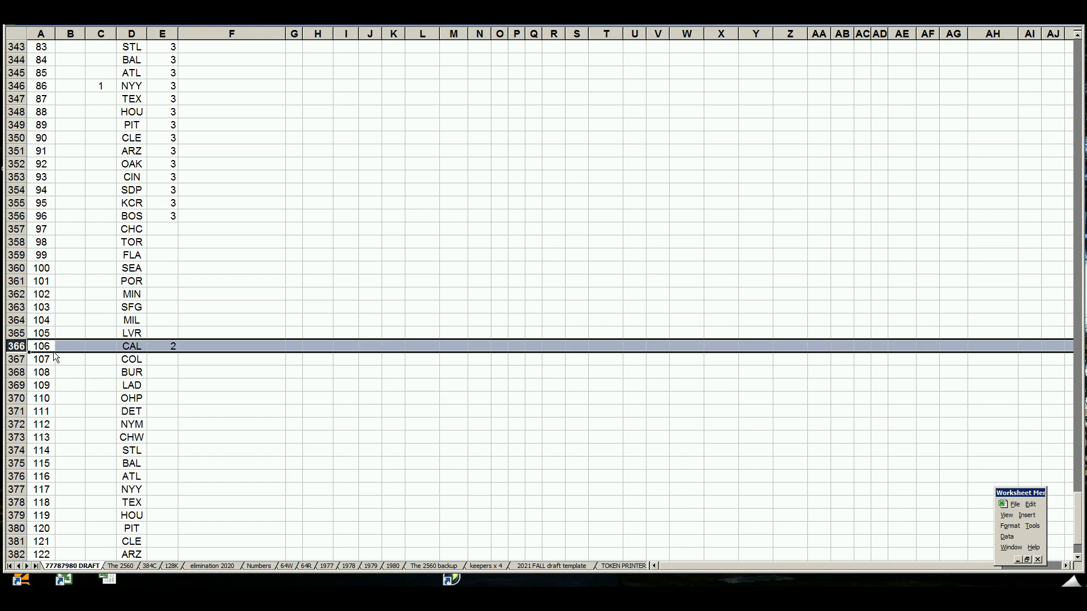
scroll(85, 364, "down", 3)
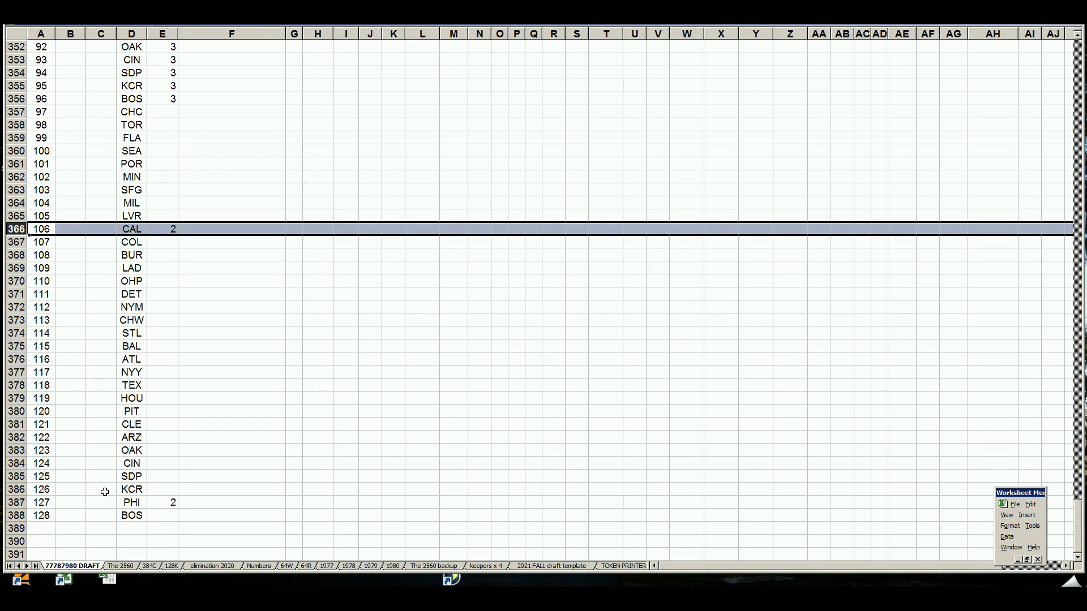
left_click(18, 503)
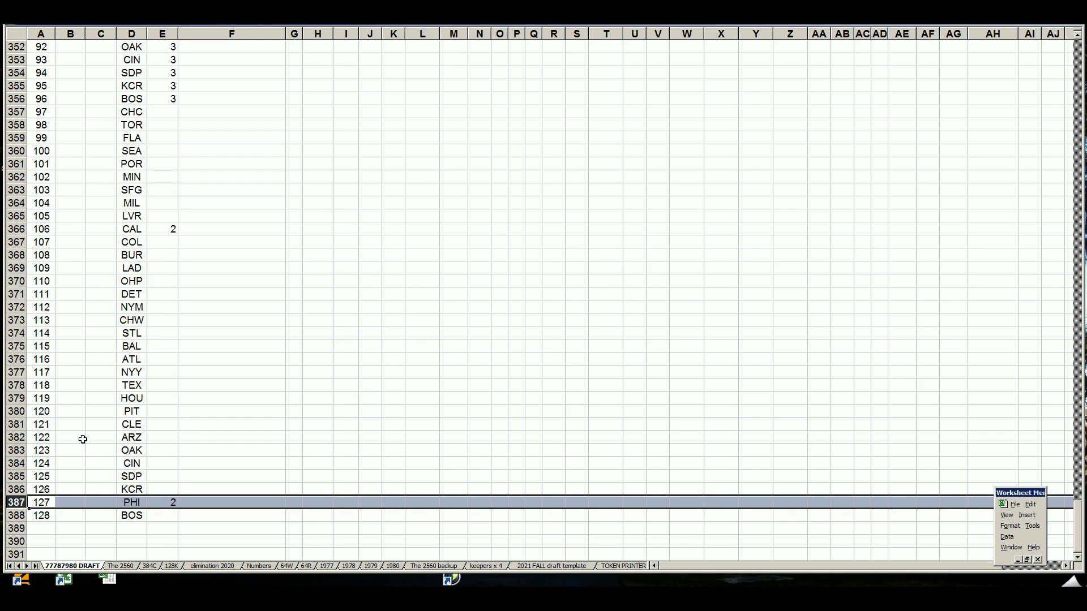
Step: Review the draft order backwards from pick 128 up to the seven-token picks starting in row 261
left_click(88, 273)
scroll(88, 274, "up", 5)
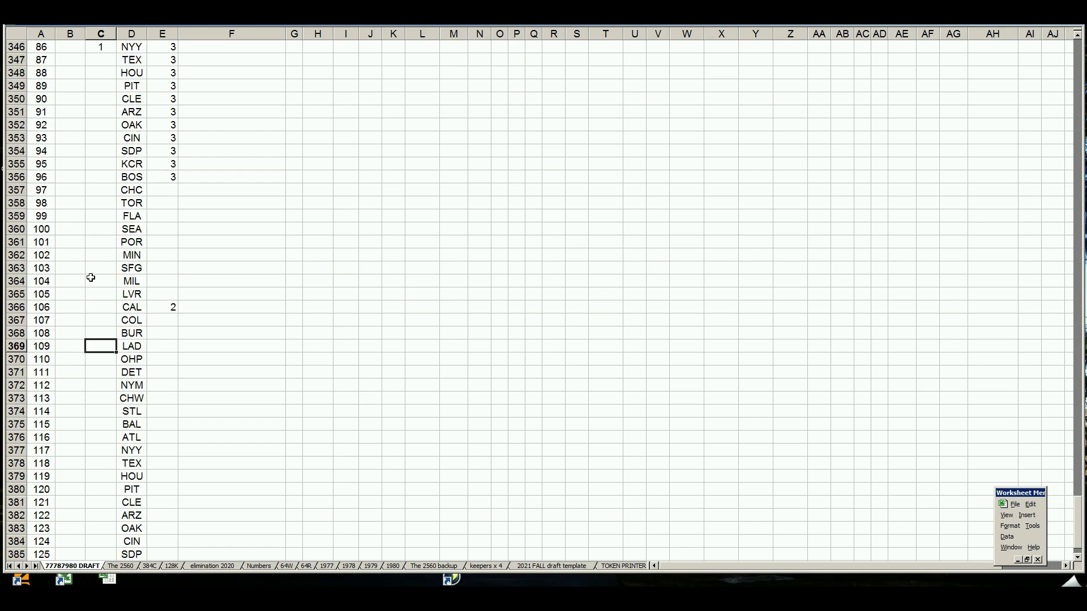
scroll(106, 163, "up", 14)
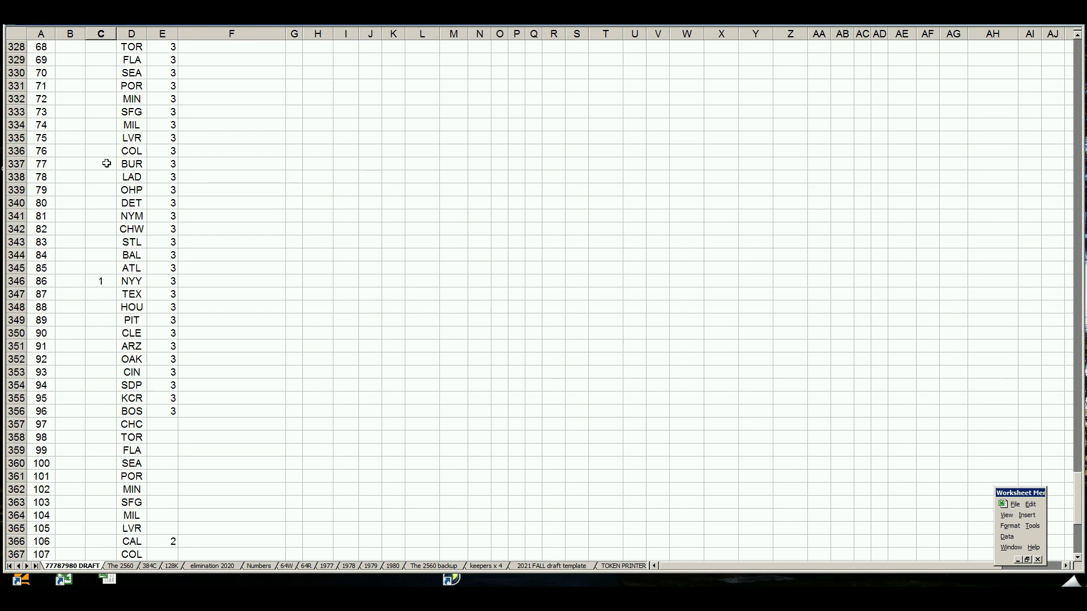
scroll(107, 164, "up", 9)
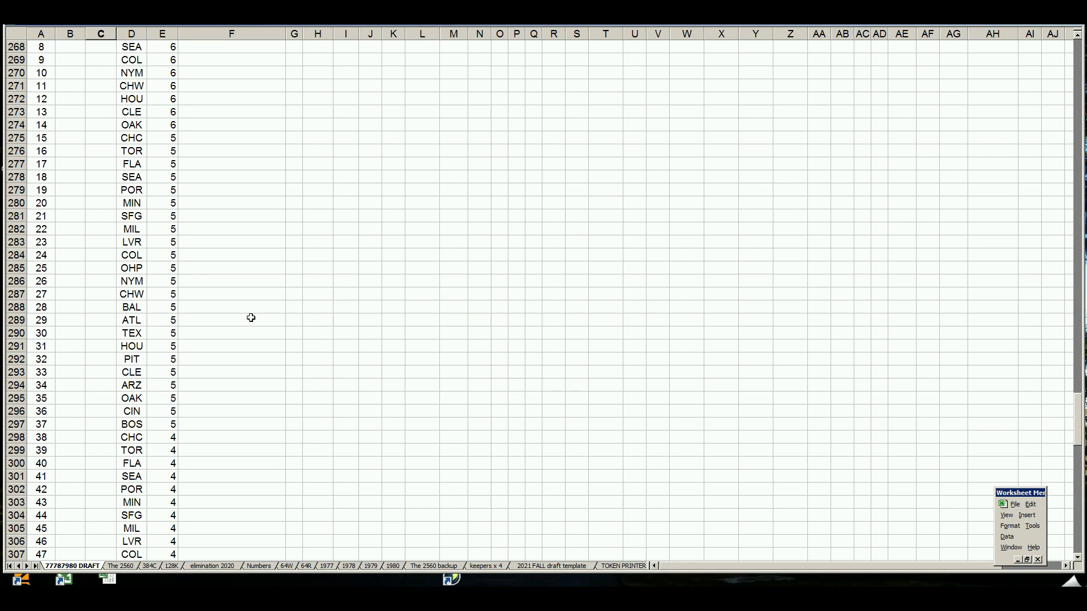
left_click(119, 344)
scroll(108, 334, "up", 5)
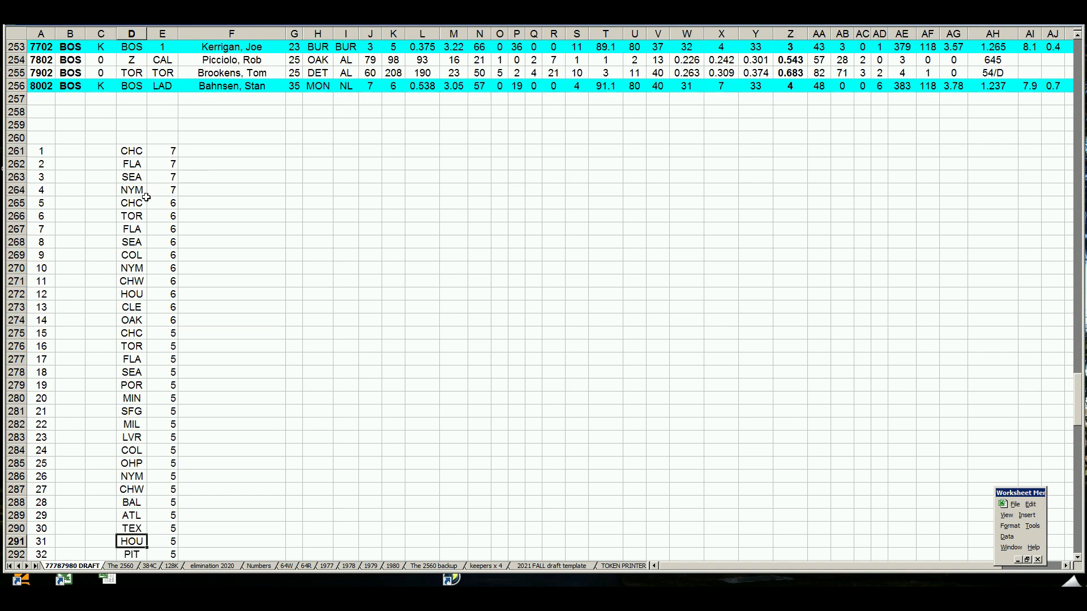
Step: Go through the draft order again down to pick 128 and back up to pick 1
left_click(104, 372)
scroll(104, 370, "down", 4)
scroll(104, 371, "down", 19)
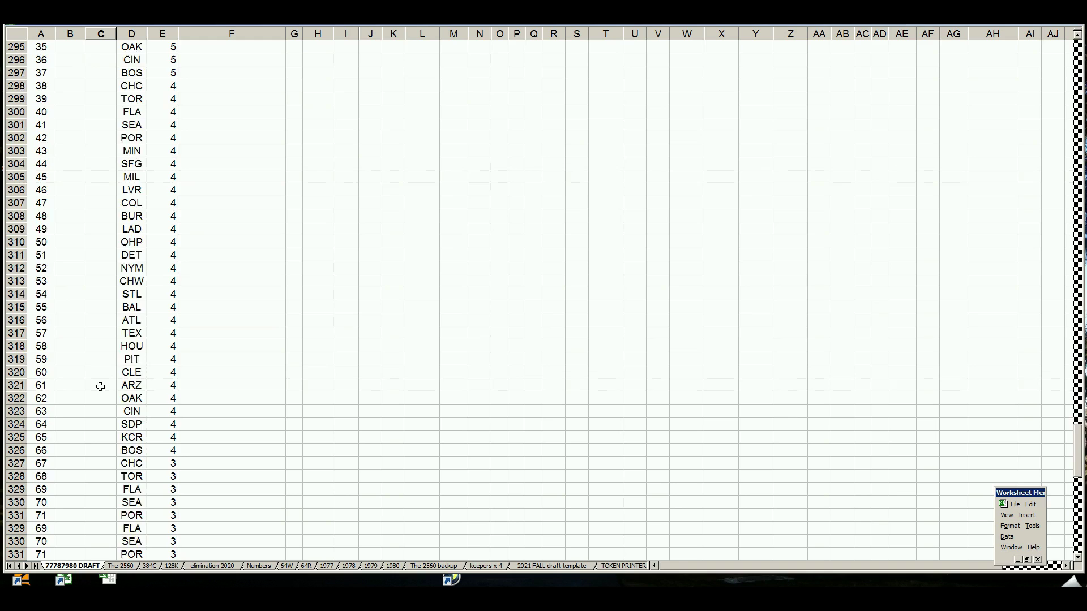
scroll(99, 386, "down", 10)
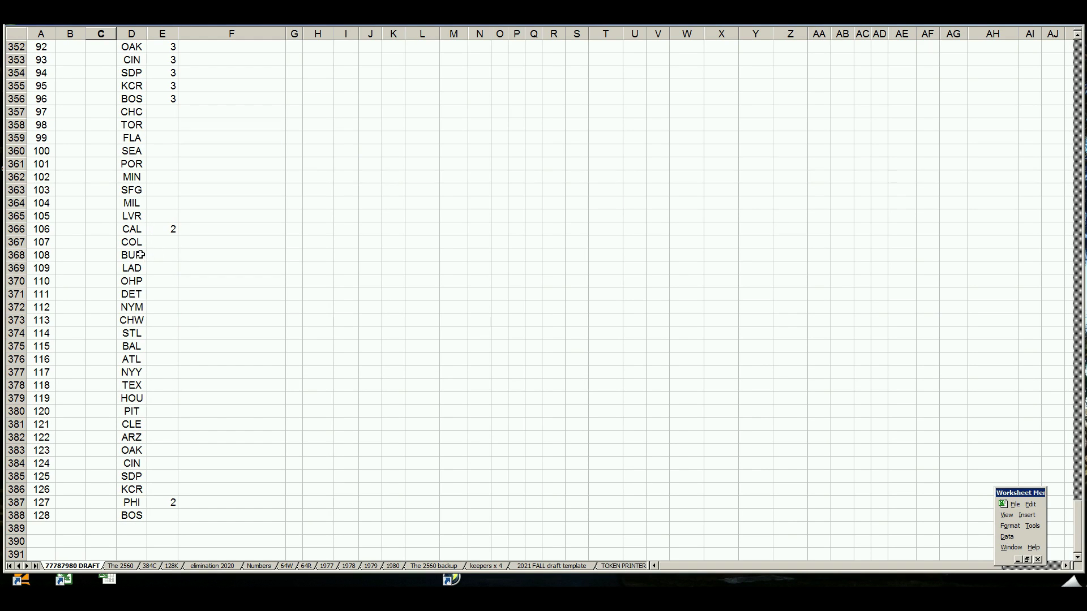
left_click(104, 225)
scroll(146, 217, "up", 3)
scroll(148, 216, "up", 20)
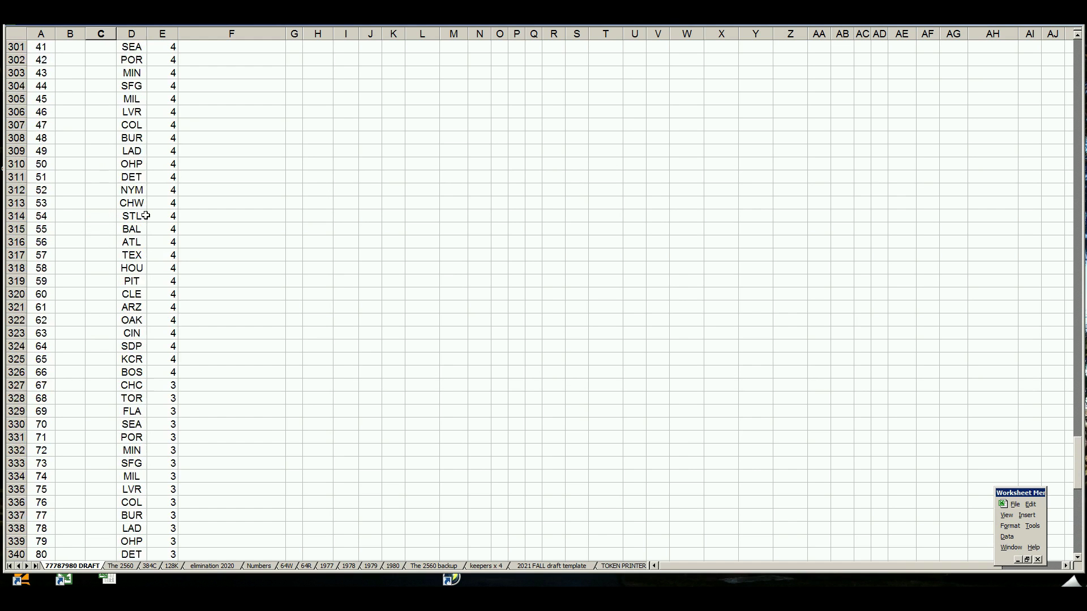
scroll(146, 215, "up", 10)
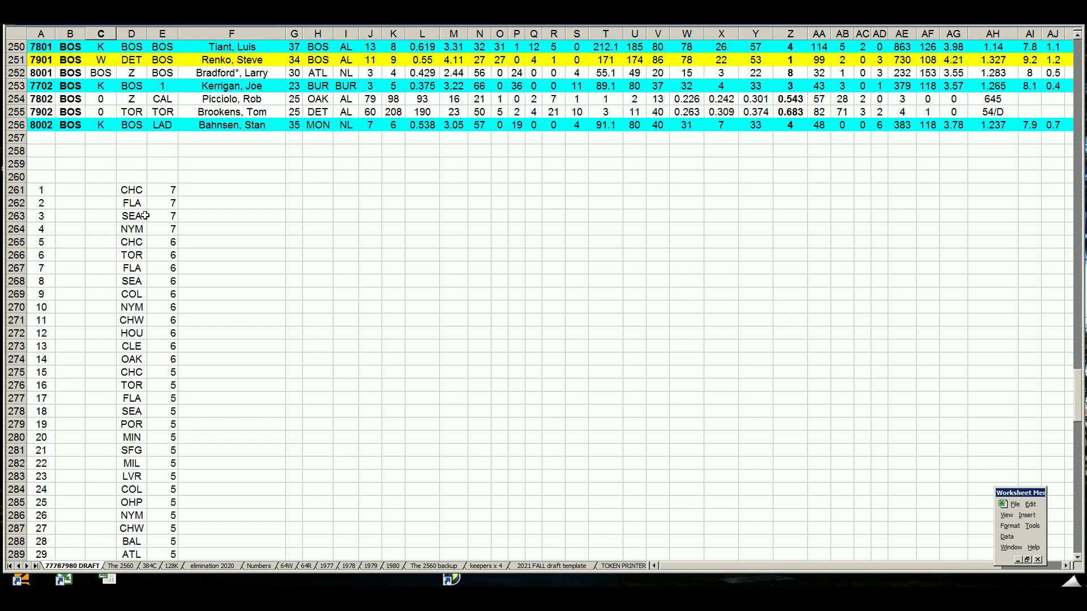
Step: Open The 2560 sheet, shorten the workbook window to uncover the desktop below it, and select cell E35
left_click(128, 567)
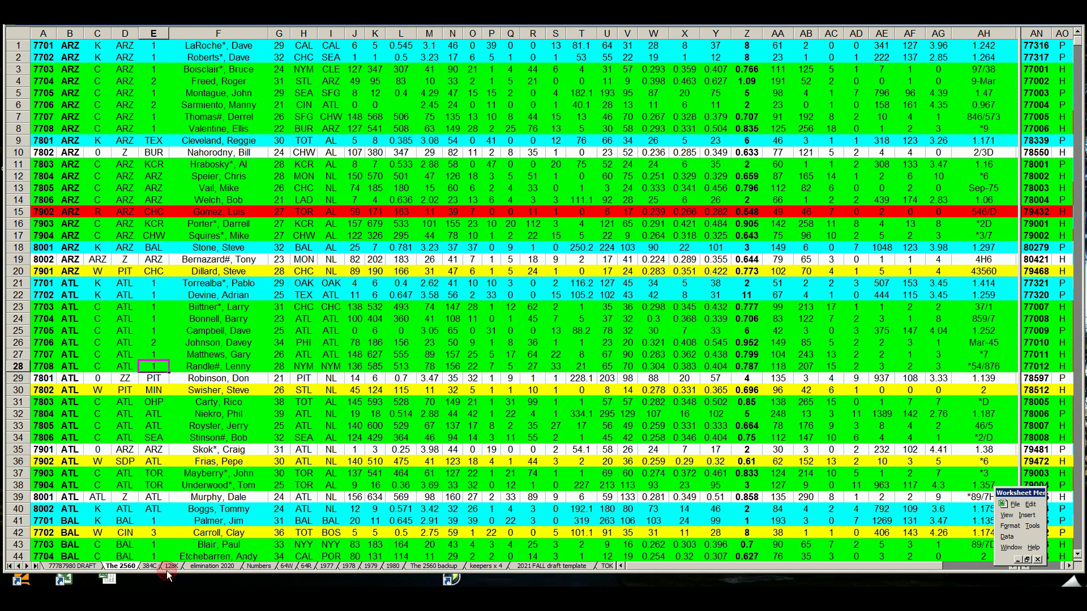
left_click_drag(166, 572, 156, 527)
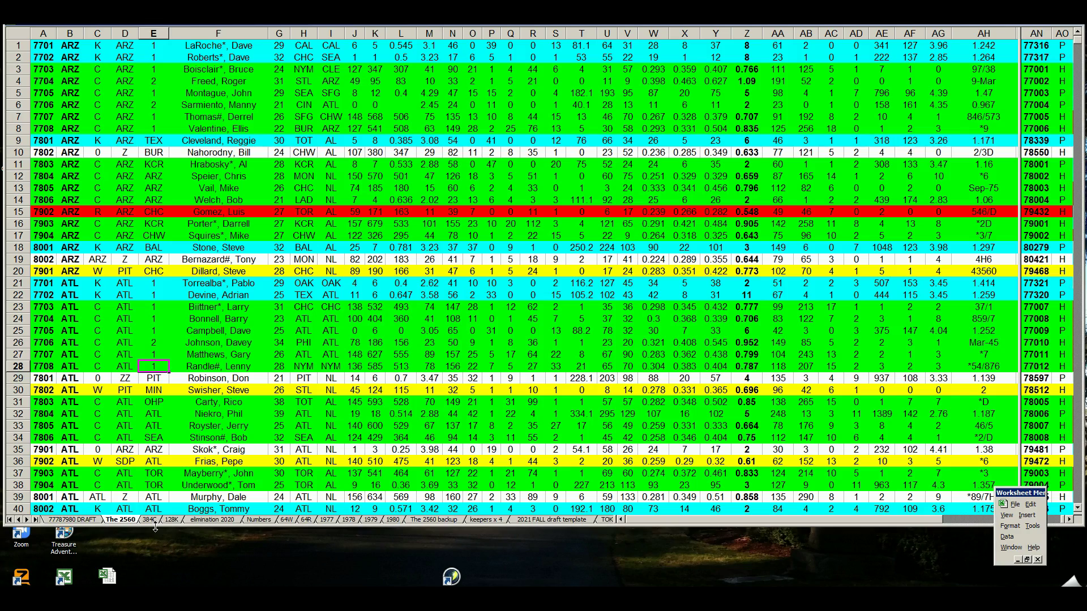
left_click(163, 451)
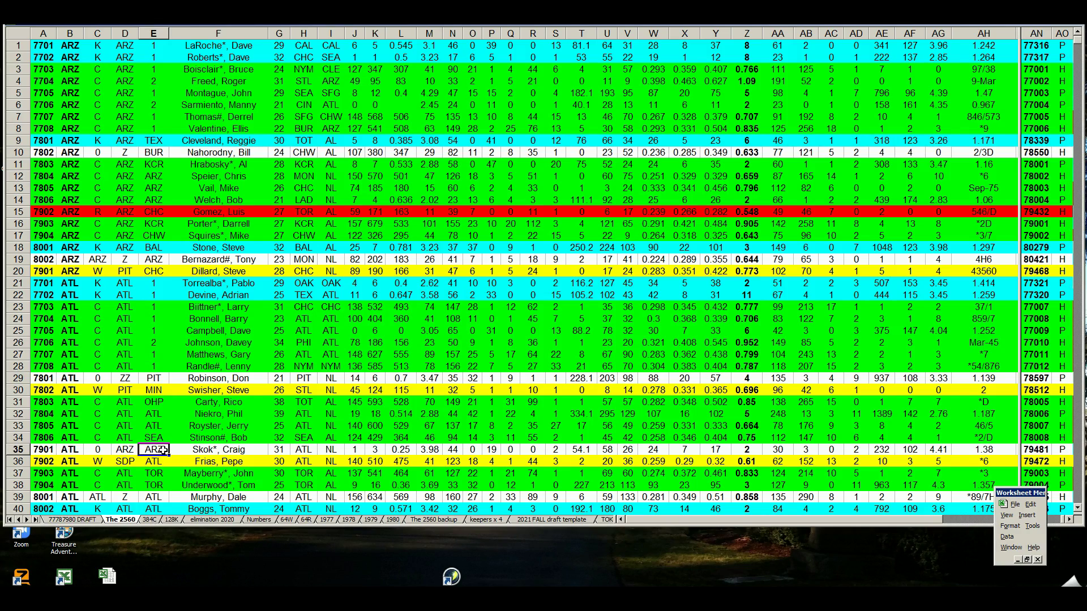
Step: Page through the team cards on The 2560 sheet to the end of TOR and select row 633, card 8002
key("Page_Down")
key("Page_Down")
key("Page_Down")
key("Page_Down")
key("Page_Down")
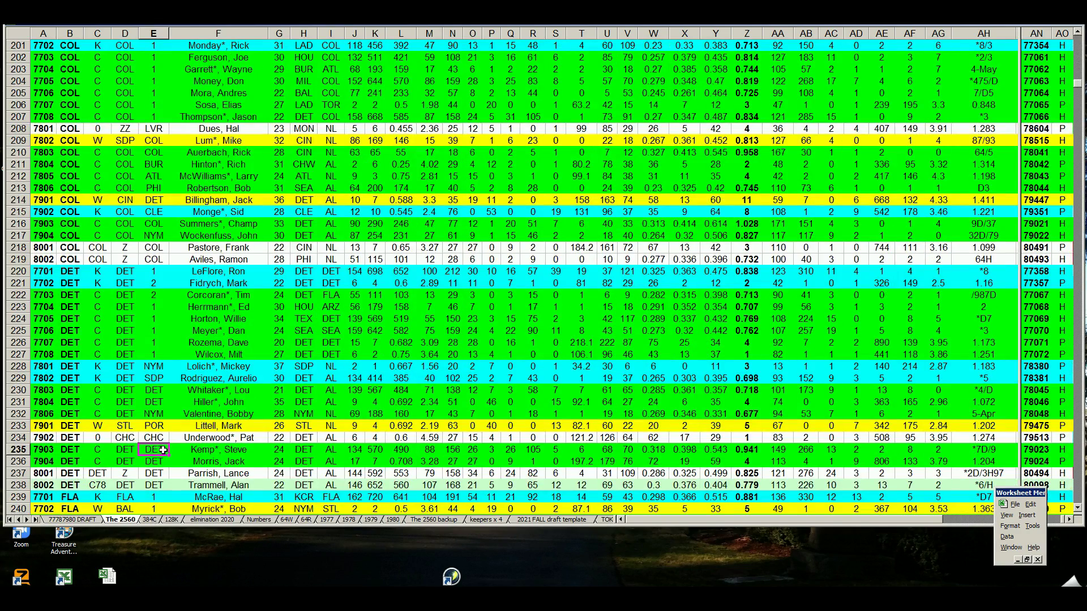
key("Page_Down")
key("Page_Down")
key("Page_Down")
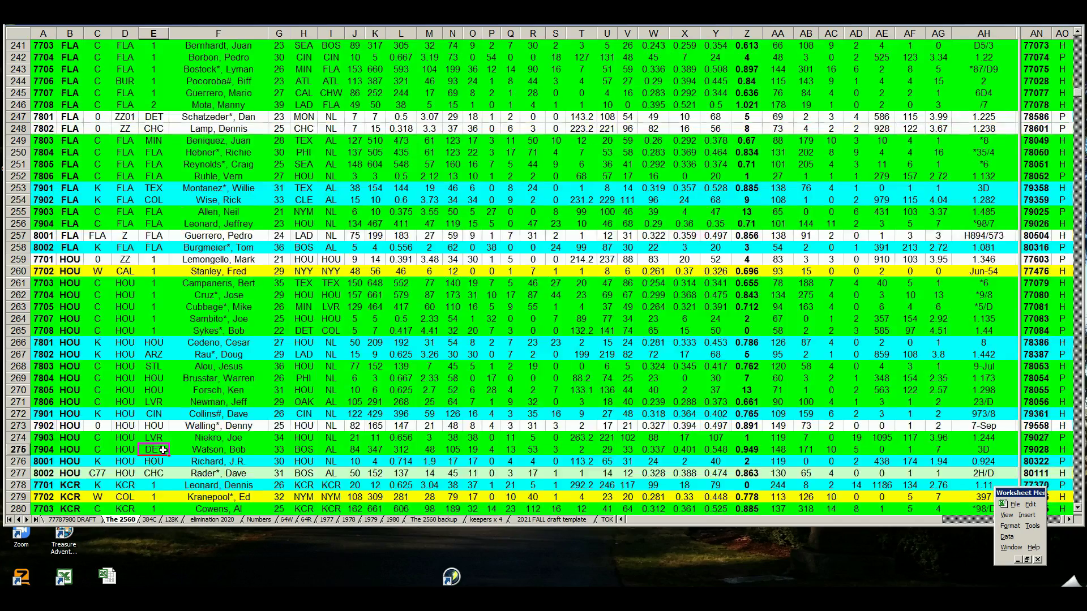
key("Page_Down")
key("Page_Down")
key("Page_Down")
key("Page_Down")
key("Page_Down")
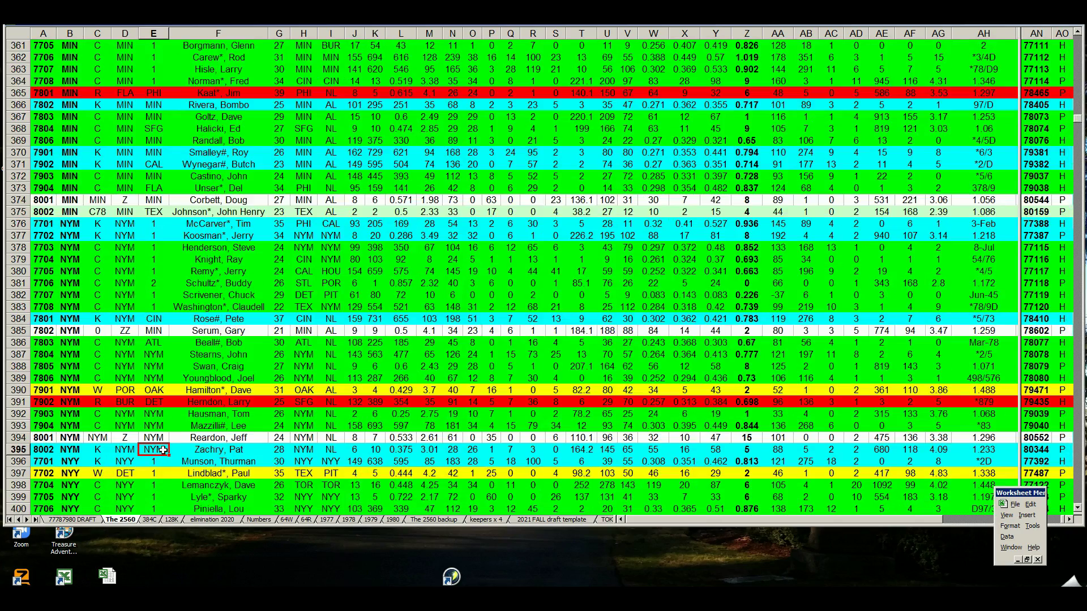
key("Page_Down")
key("Page_Down")
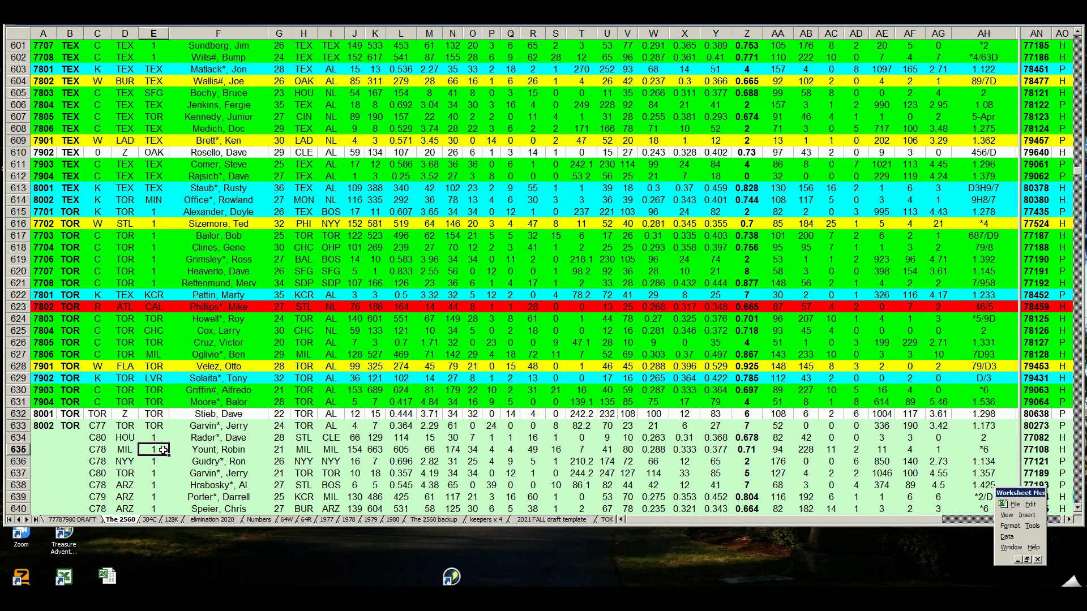
left_click(19, 426)
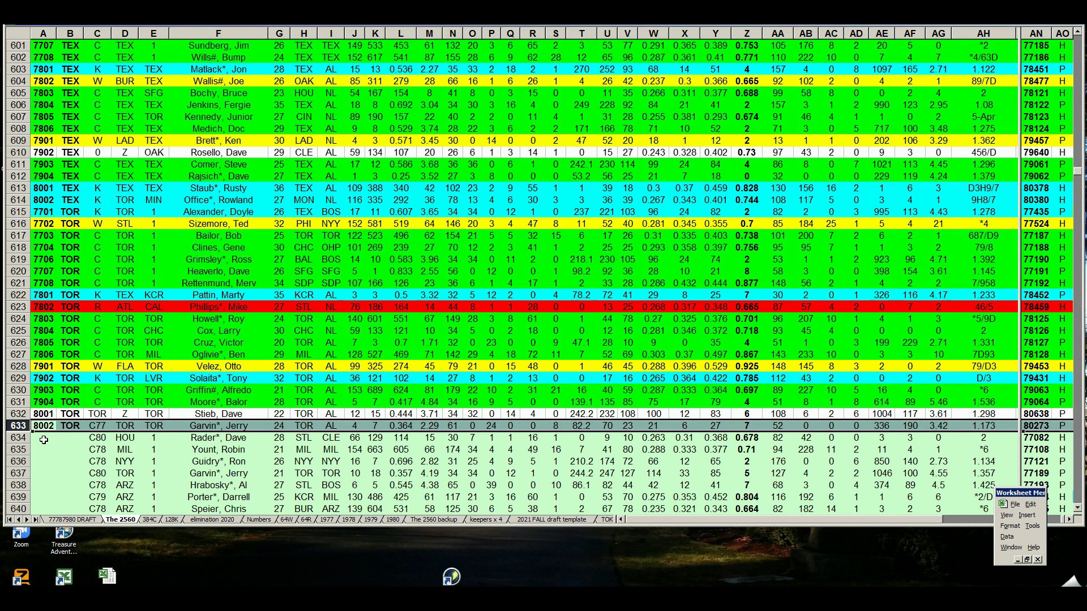
Step: Check the draft order on the 77787980 DRAFT sheet and return to the TOR cards on The 2560 sheet
left_click(89, 520)
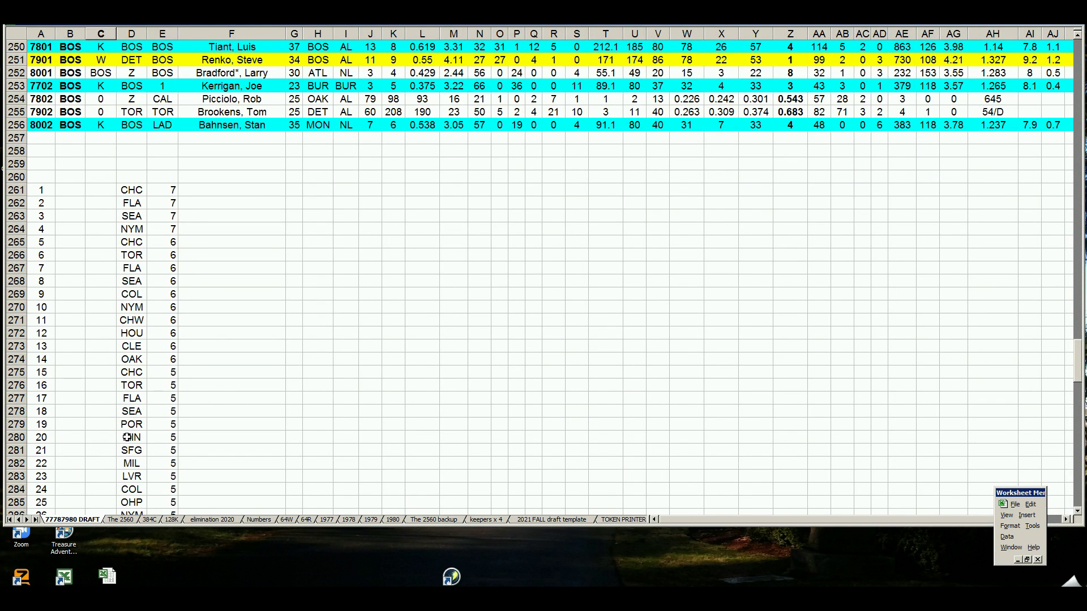
left_click(127, 521)
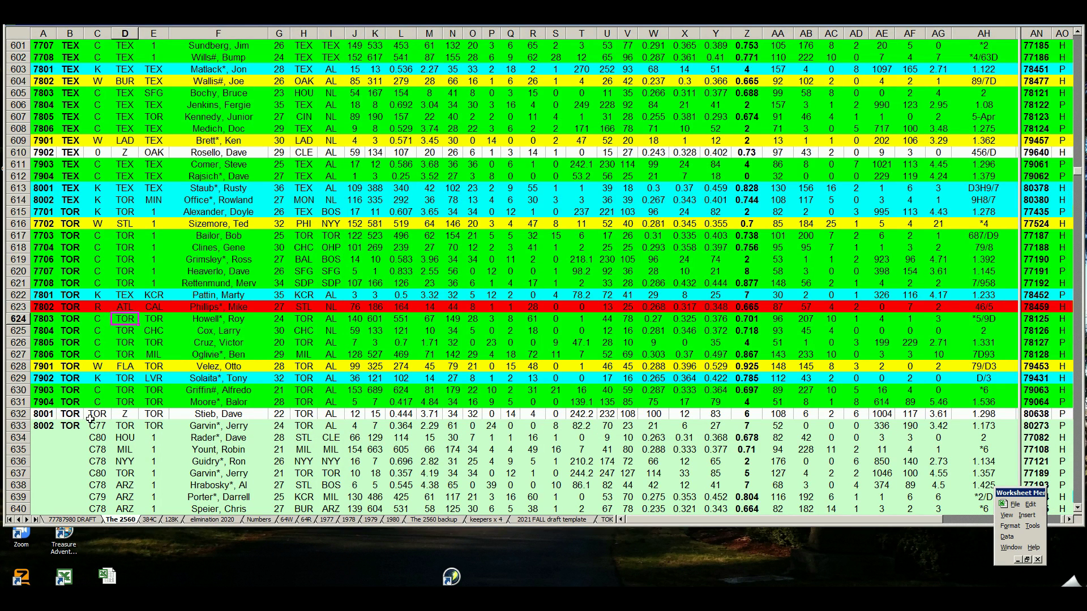
left_click(90, 353)
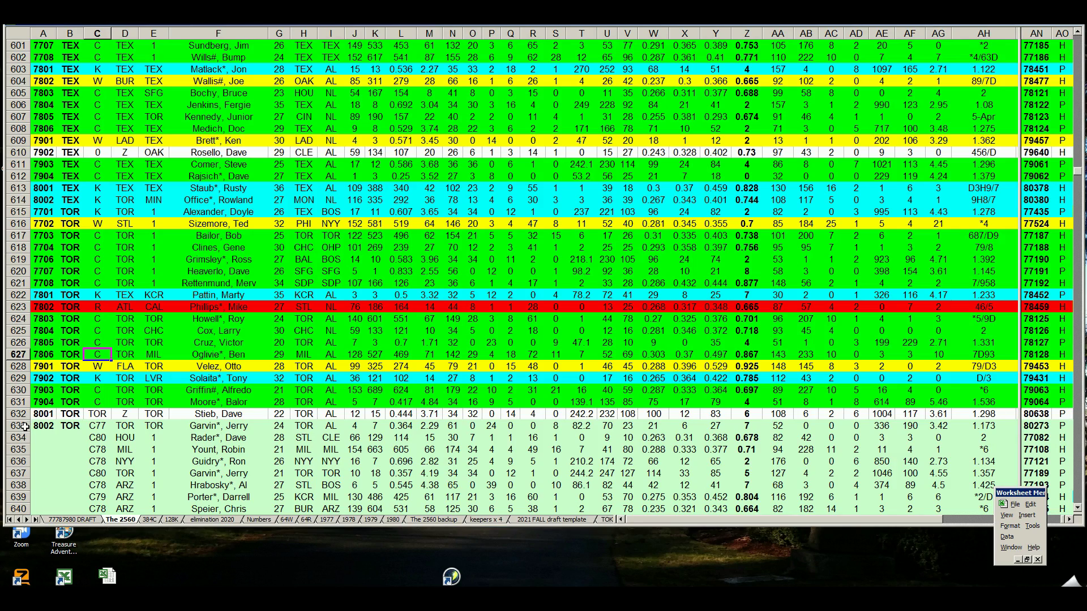
left_click(68, 366)
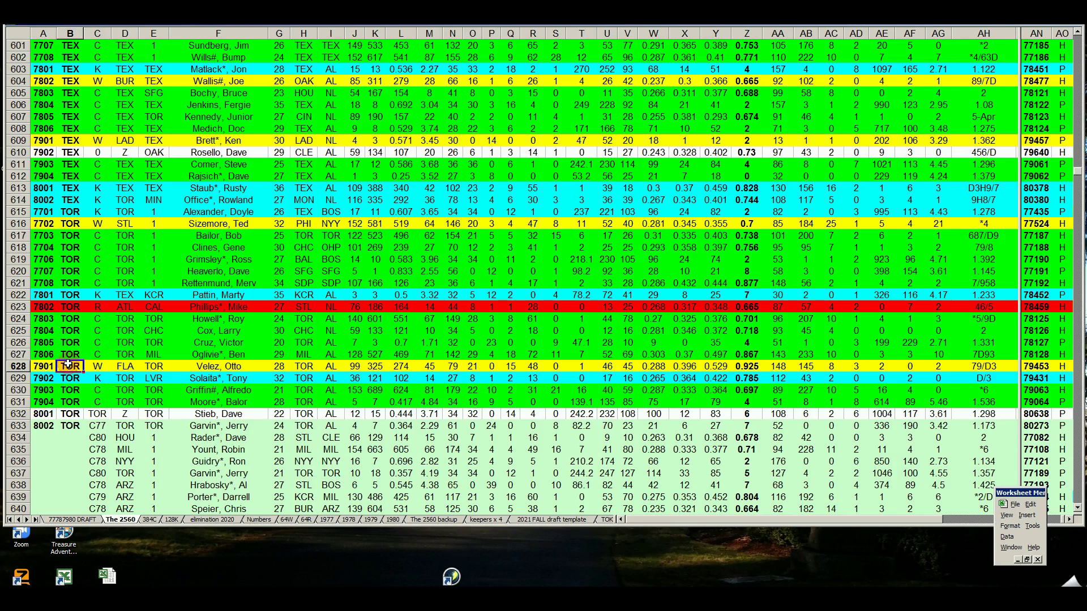
Step: Review The 2560 team cards from the first ARZ row down to BUR and select row 98, marked C77
key("Page_Up")
key("Page_Up")
key("Page_Up")
key("Page_Up")
key("Page_Up")
key("Page_Up")
key("Page_Up")
key("Page_Up")
key("Page_Up")
key("Page_Up")
key("Page_Up")
key("Page_Up")
key("Page_Up")
key("Page_Up")
key("Page_Up")
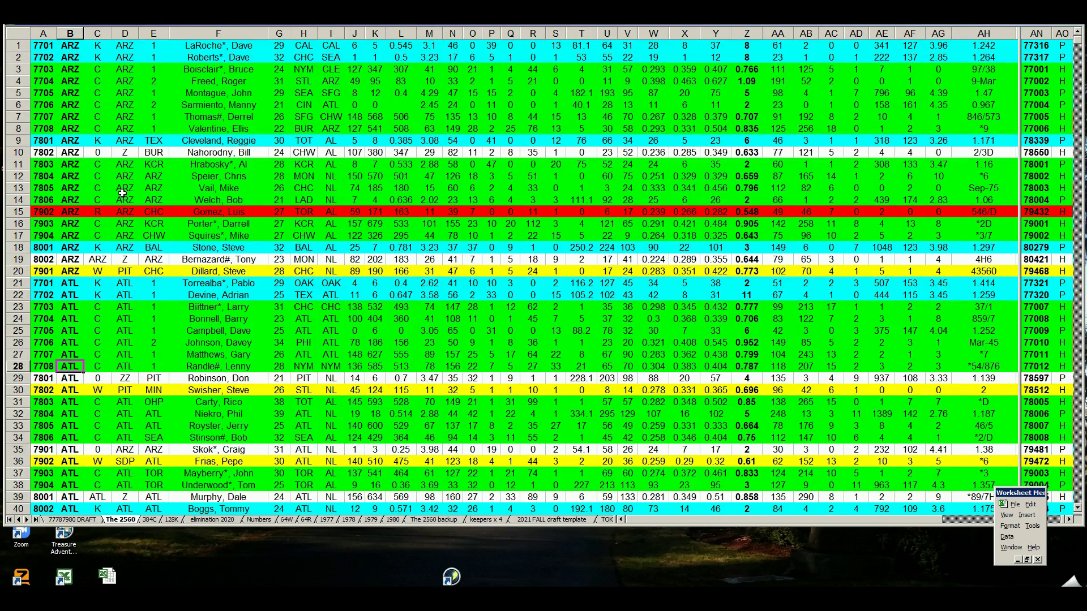
scroll(119, 198, "down", 7)
scroll(122, 195, "down", 8)
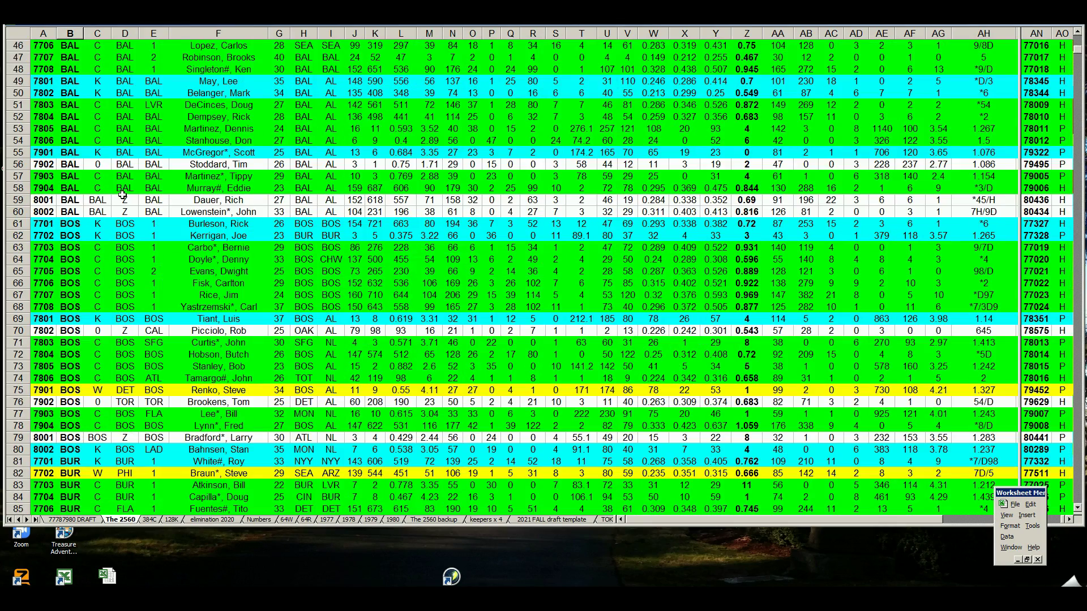
scroll(122, 195, "down", 3)
scroll(122, 195, "down", 3)
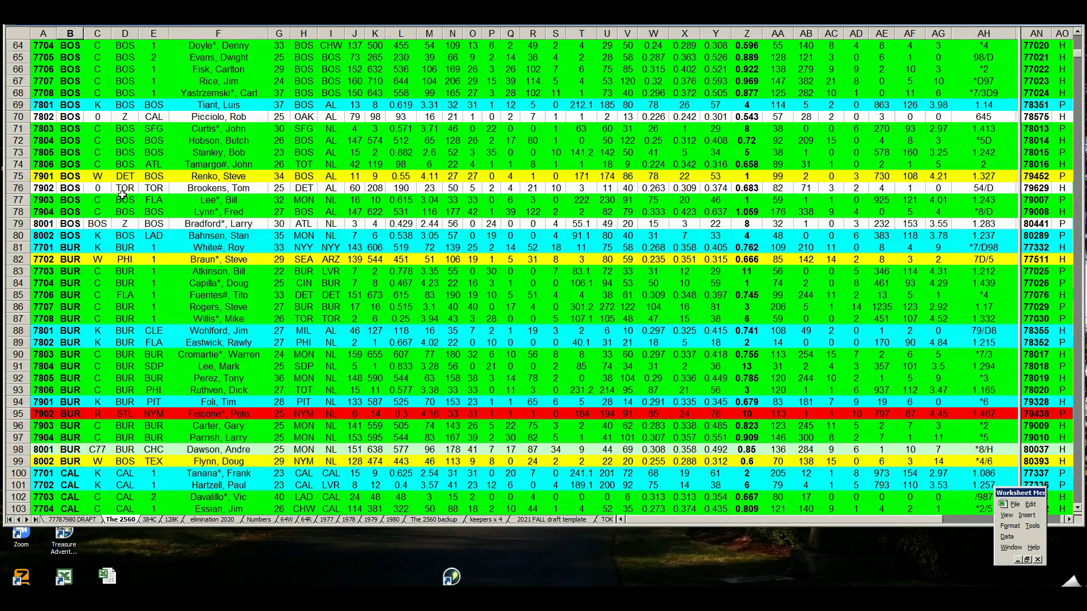
left_click(19, 450)
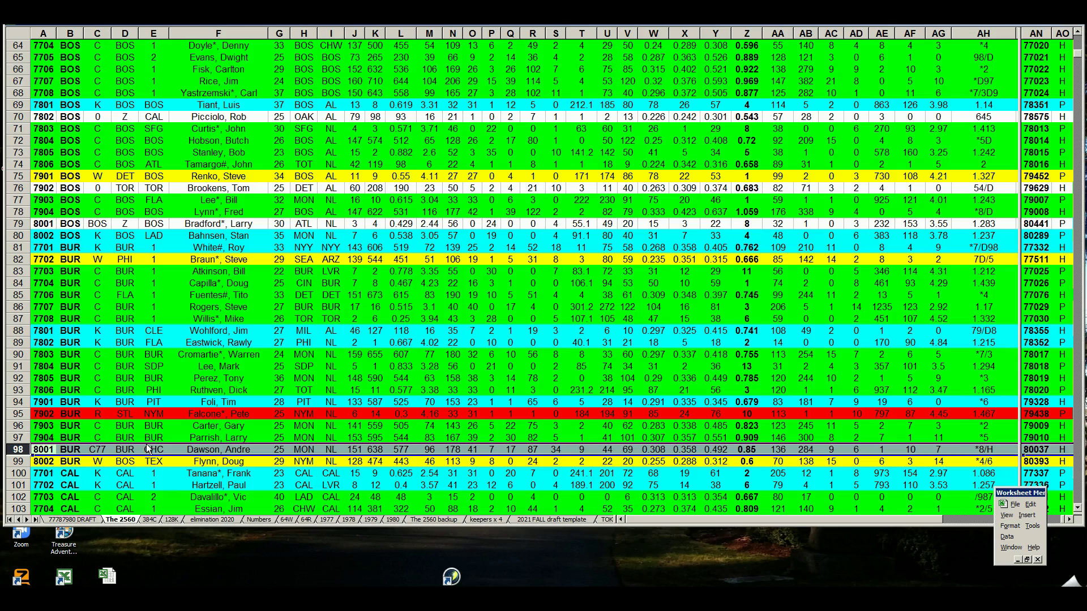
Step: Review the cards from CAL through DET and select row 238, the DET 8002 card marked C78
scroll(140, 440, "down", 1)
scroll(139, 439, "down", 7)
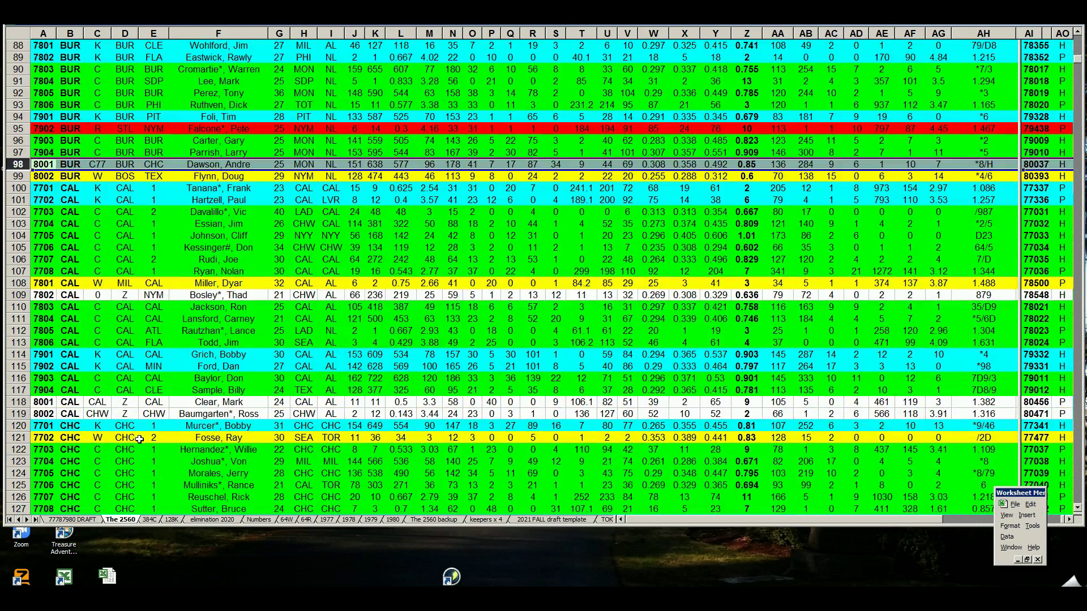
scroll(140, 440, "down", 10)
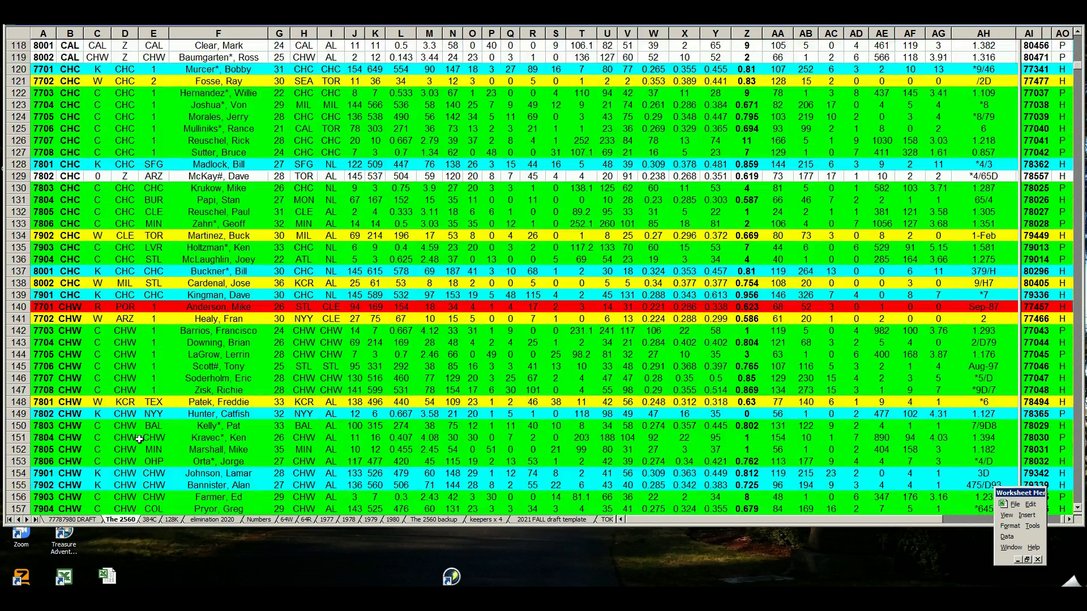
scroll(139, 440, "down", 2)
scroll(140, 440, "down", 14)
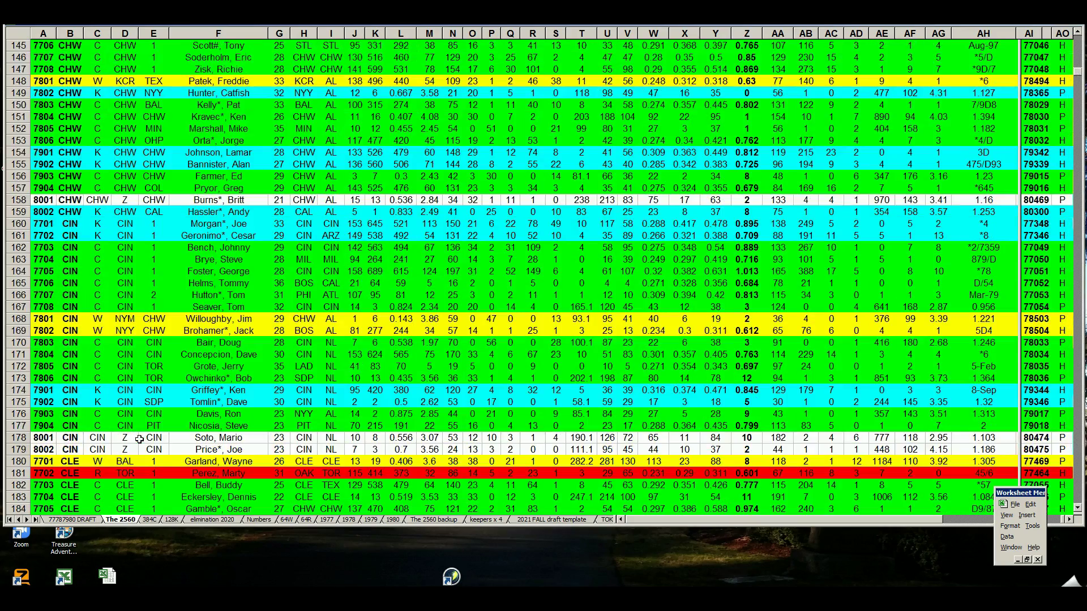
scroll(140, 440, "down", 7)
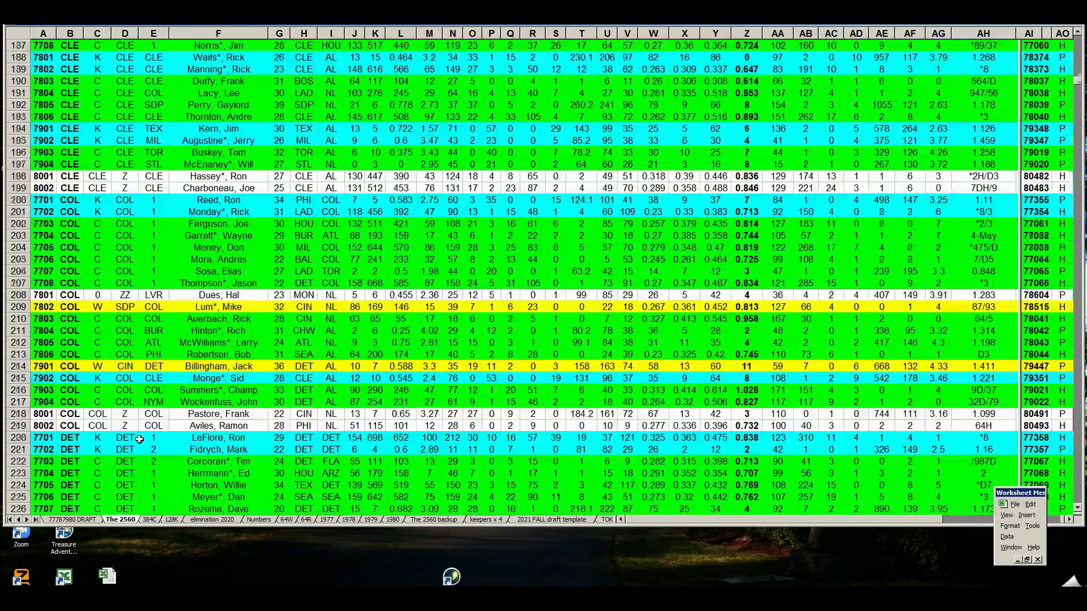
scroll(139, 440, "down", 5)
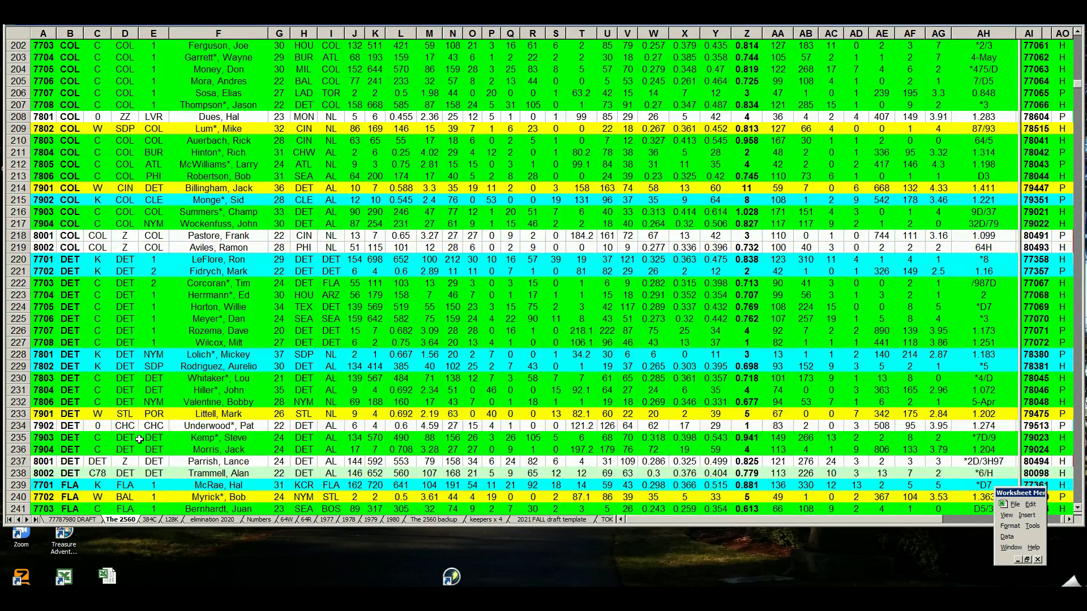
scroll(139, 440, "down", 2)
left_click(22, 402)
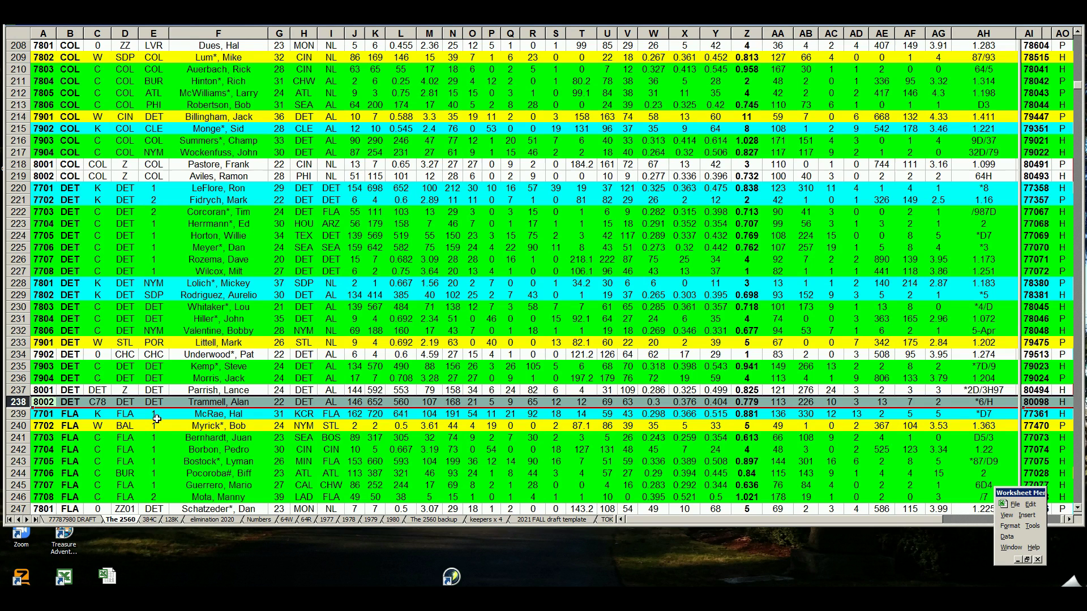
Step: Review the FLA and HOU cards and examine row 277, the HOU 8002 card, including its W and C cells
left_click(104, 426)
scroll(107, 413, "down", 5)
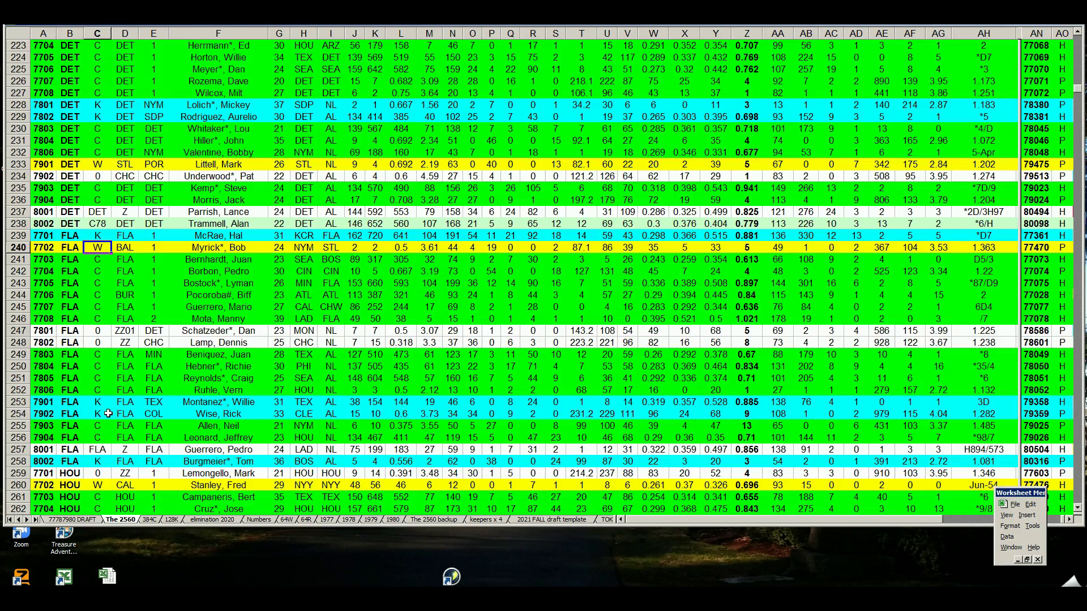
scroll(108, 414, "down", 8)
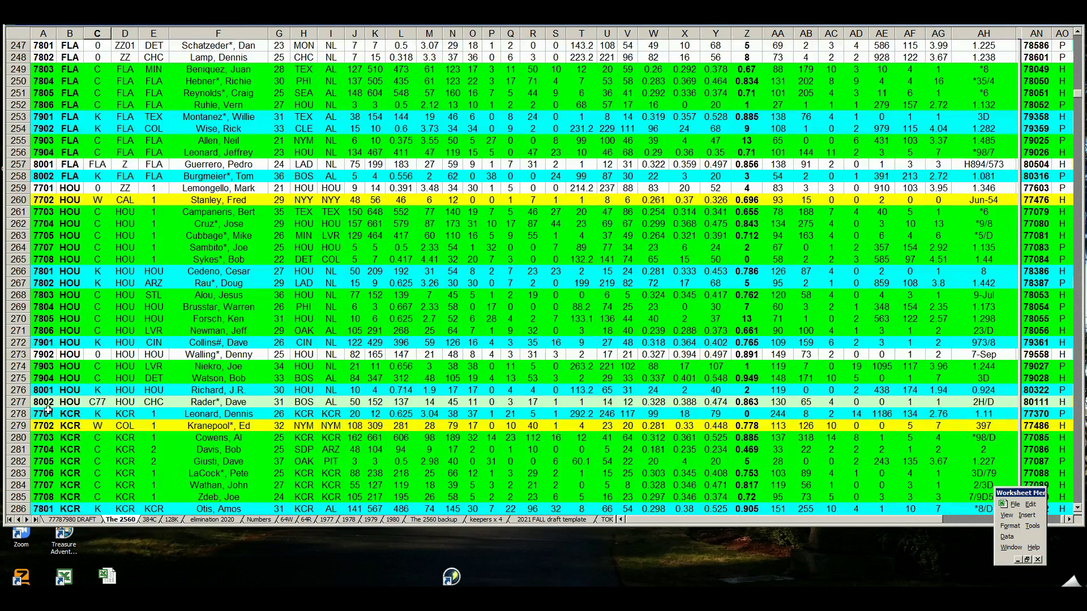
left_click(22, 402)
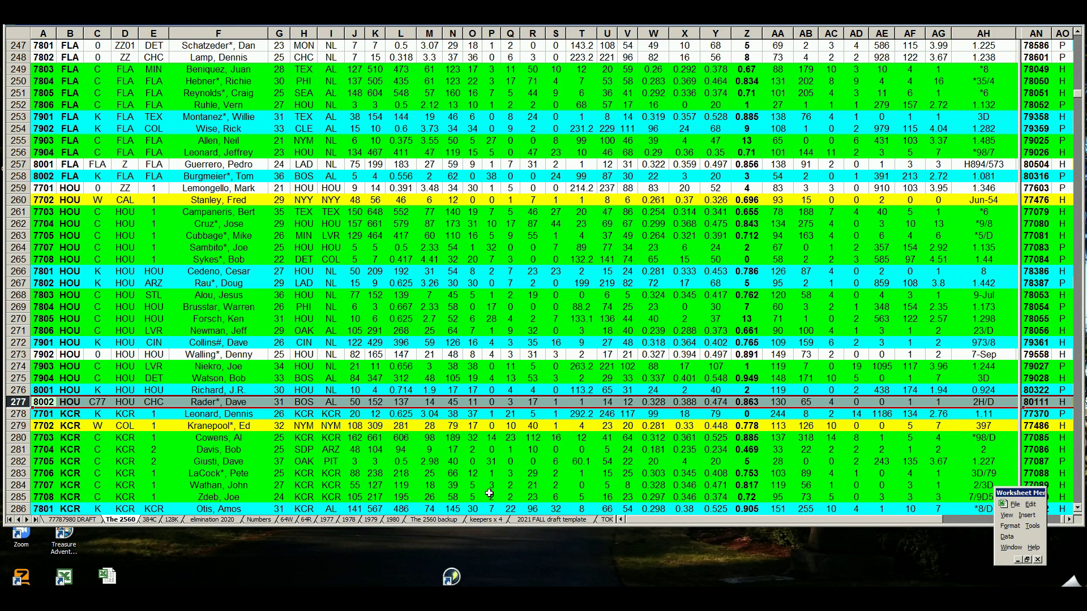
left_click(658, 403)
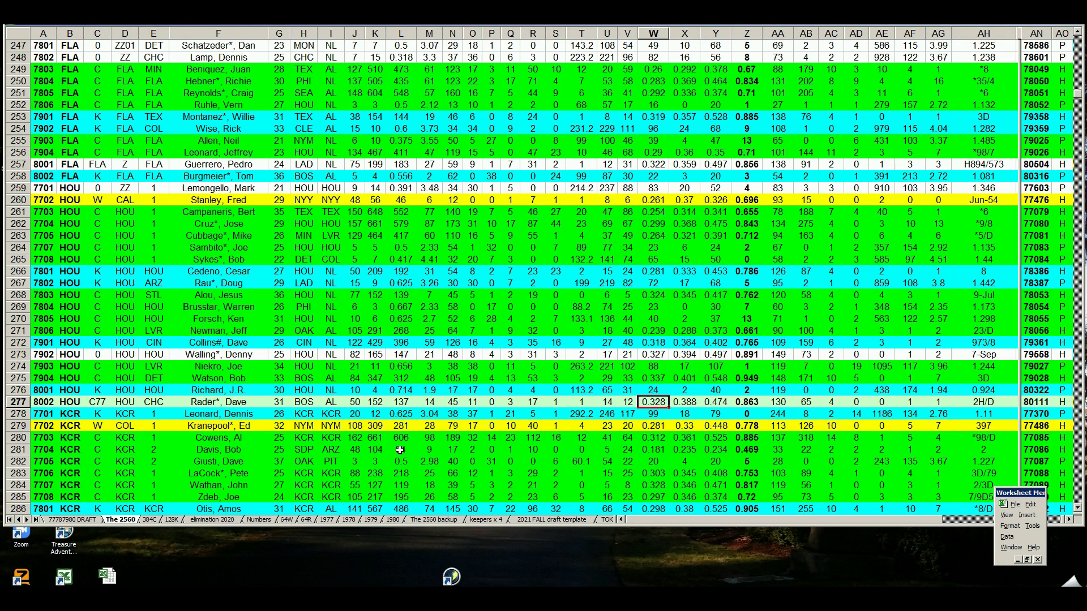
left_click(101, 404)
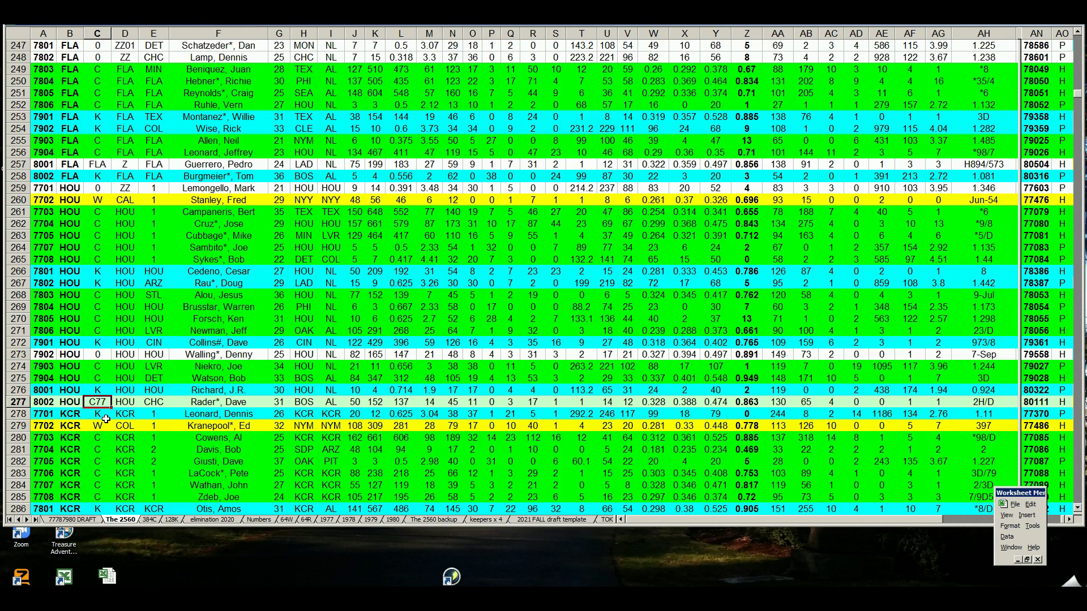
Step: Review The 2560 cards from KCR through MIL and select row 356, the MIL 8002 card marked C77
scroll(106, 419, "down", 6)
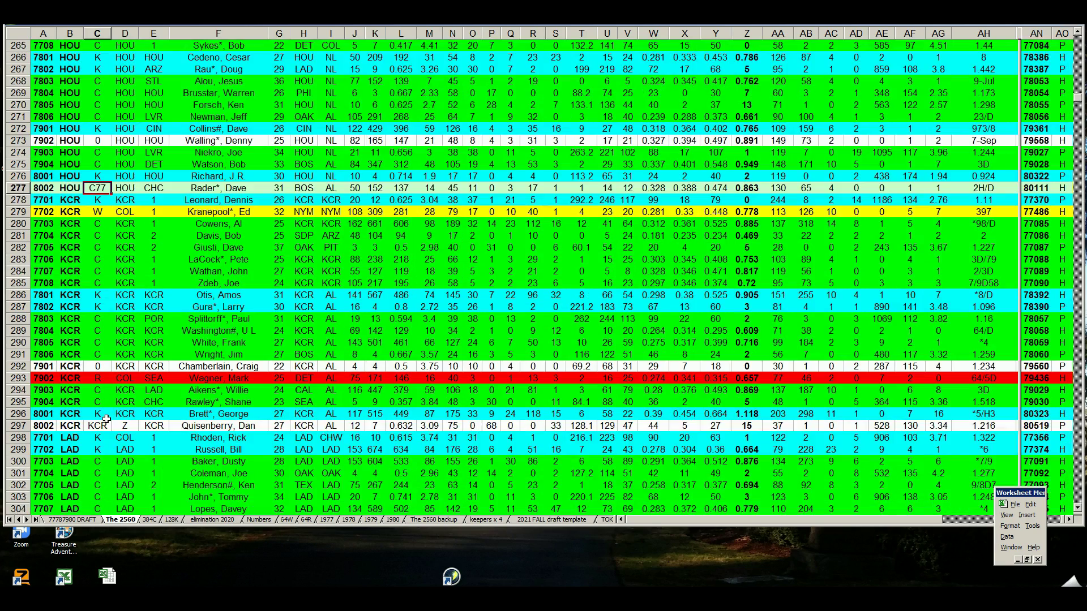
scroll(105, 419, "down", 3)
scroll(106, 419, "down", 4)
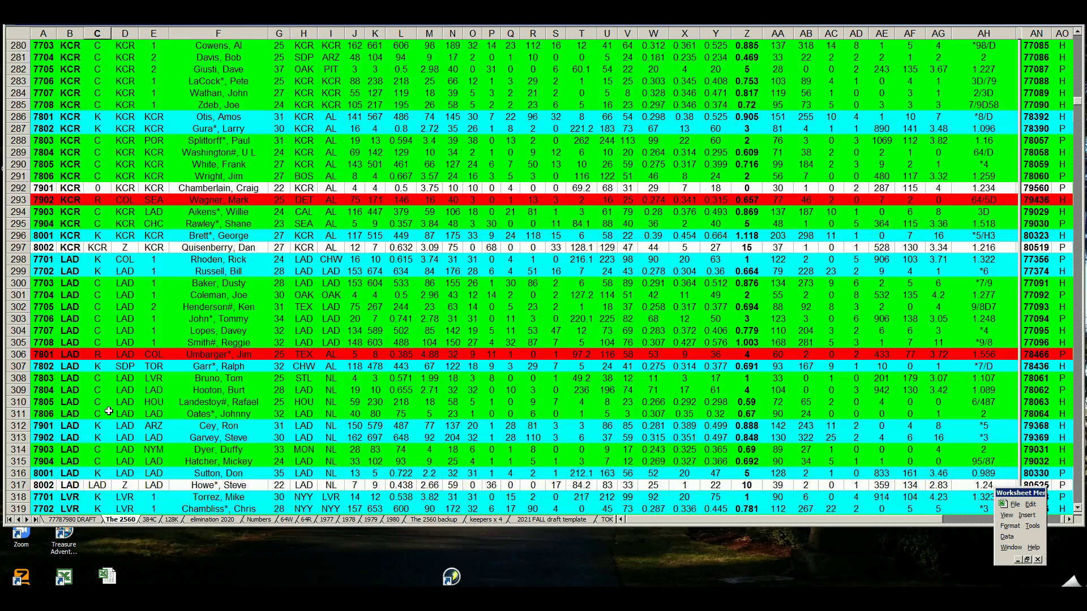
scroll(117, 426, "down", 10)
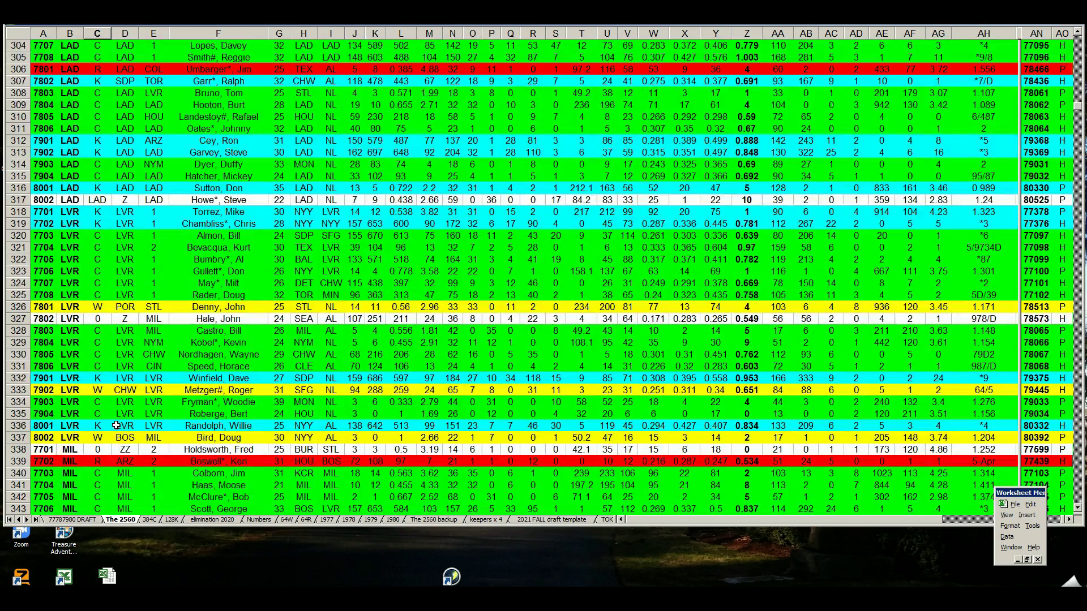
scroll(116, 426, "down", 1)
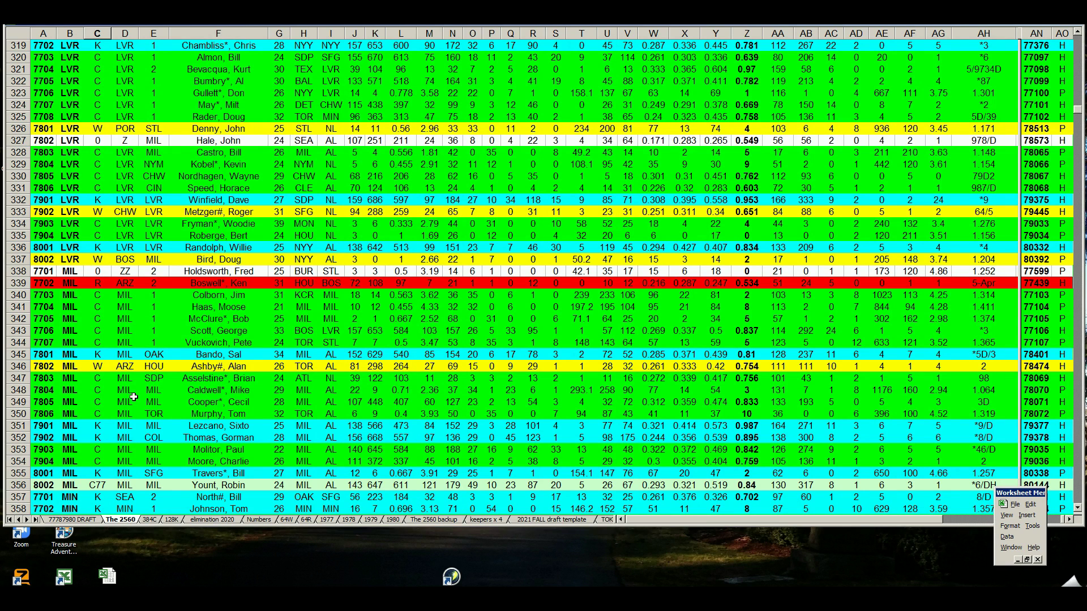
left_click(21, 485)
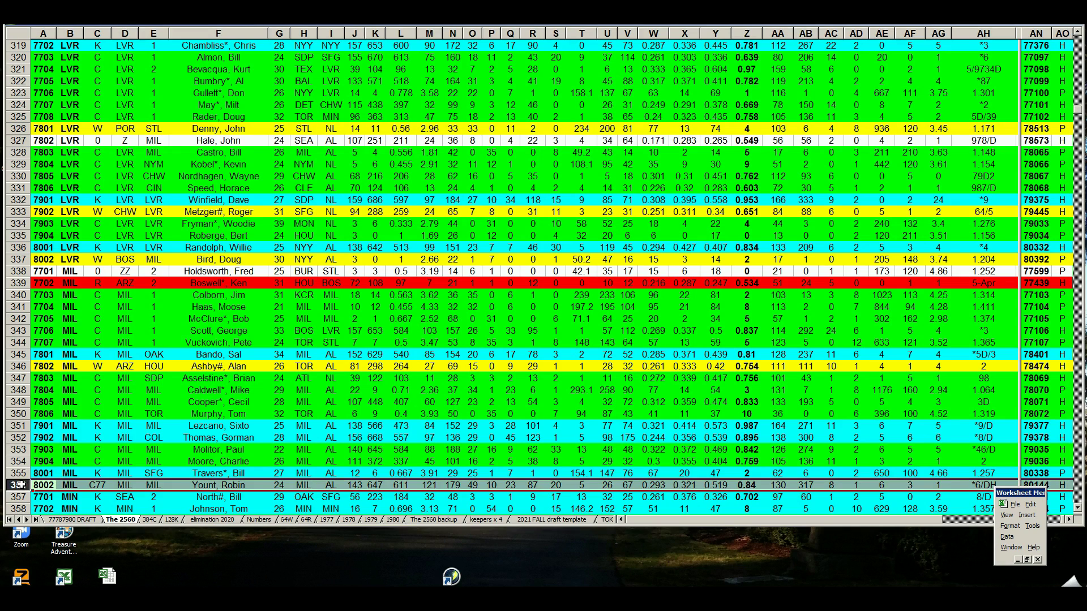
Step: Examine the MIL 8002 card in row 356, including its C, W, O and Z cells, and reselect the whole row
scroll(105, 445, "down", 3)
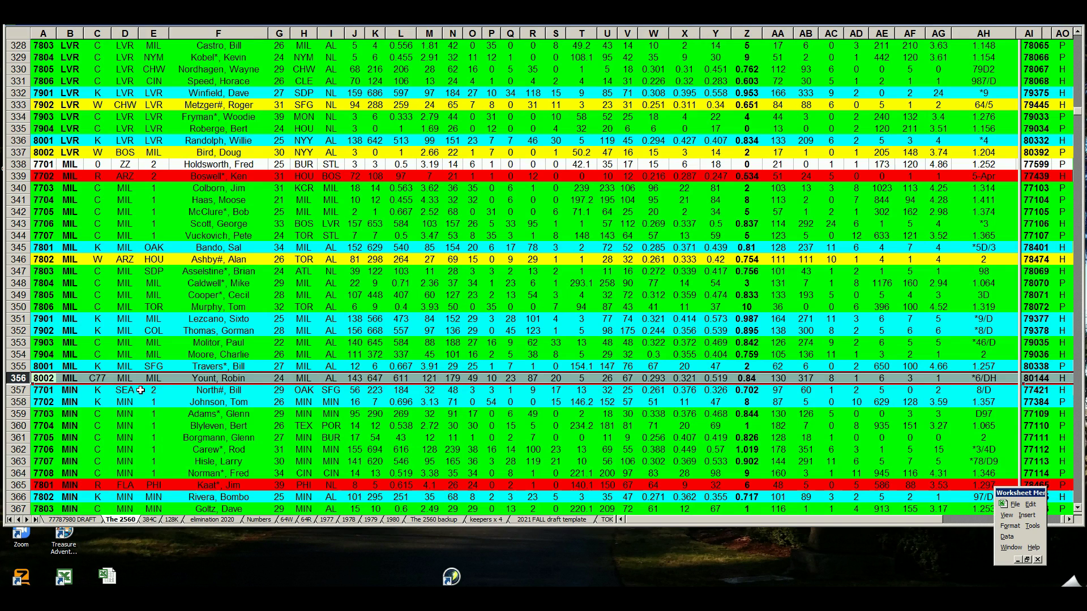
left_click(98, 390)
key("Up")
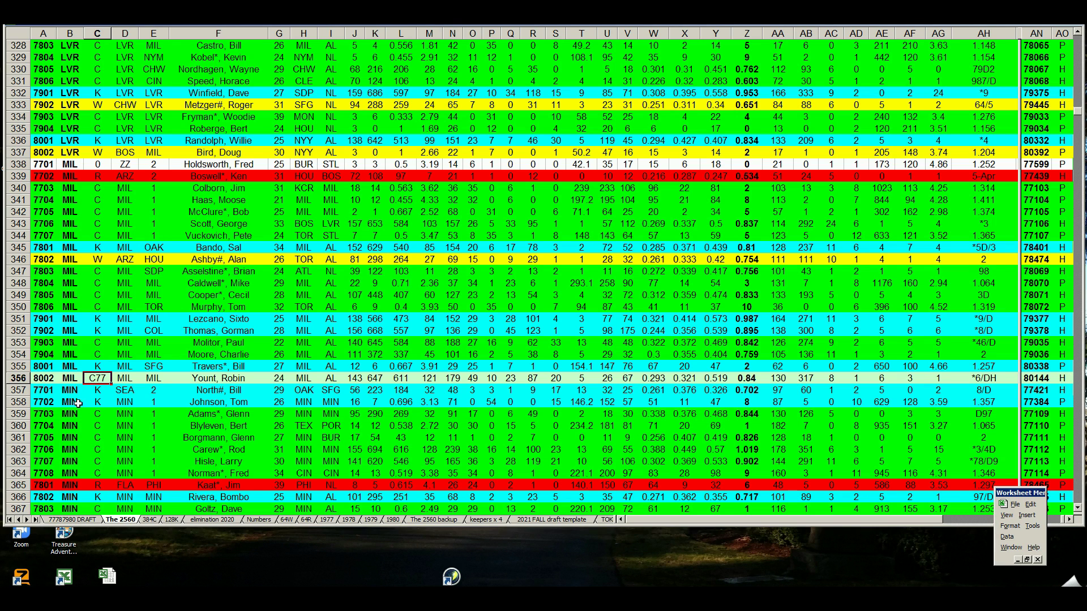
left_click(661, 381)
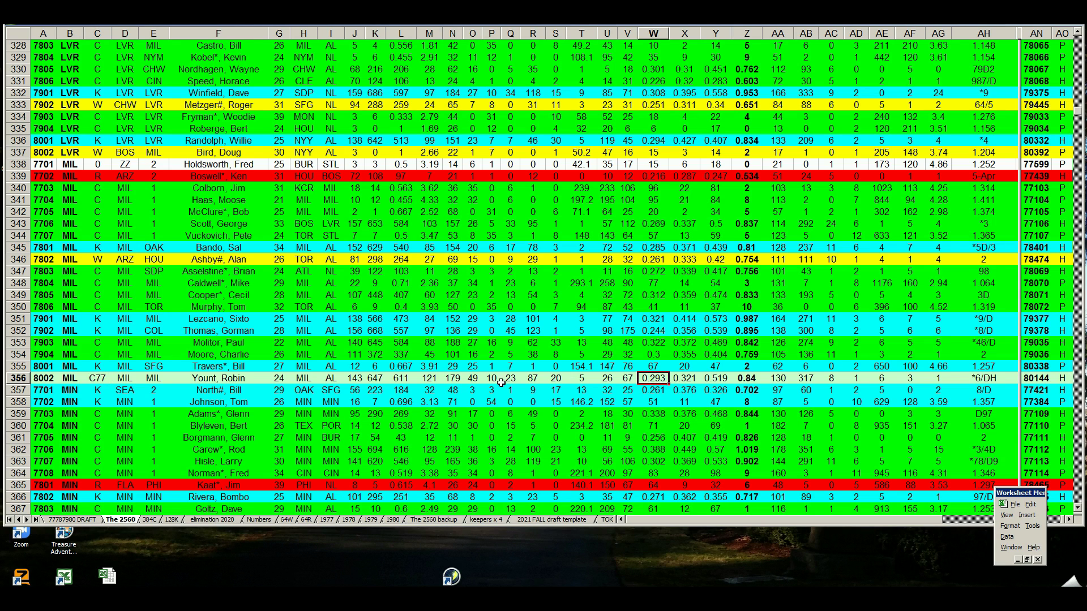
left_click(478, 381)
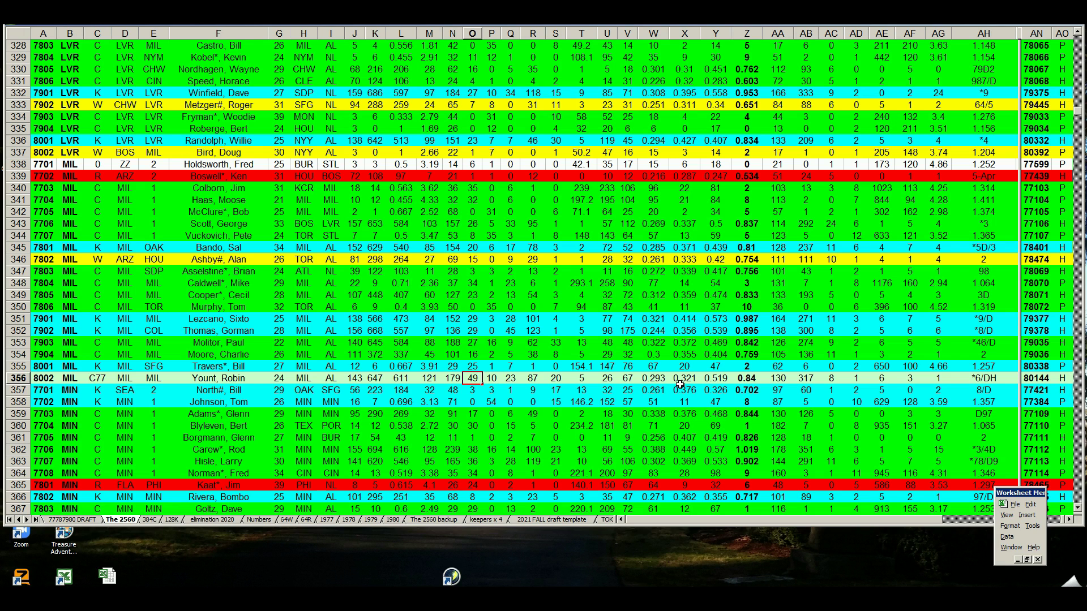
left_click(745, 381)
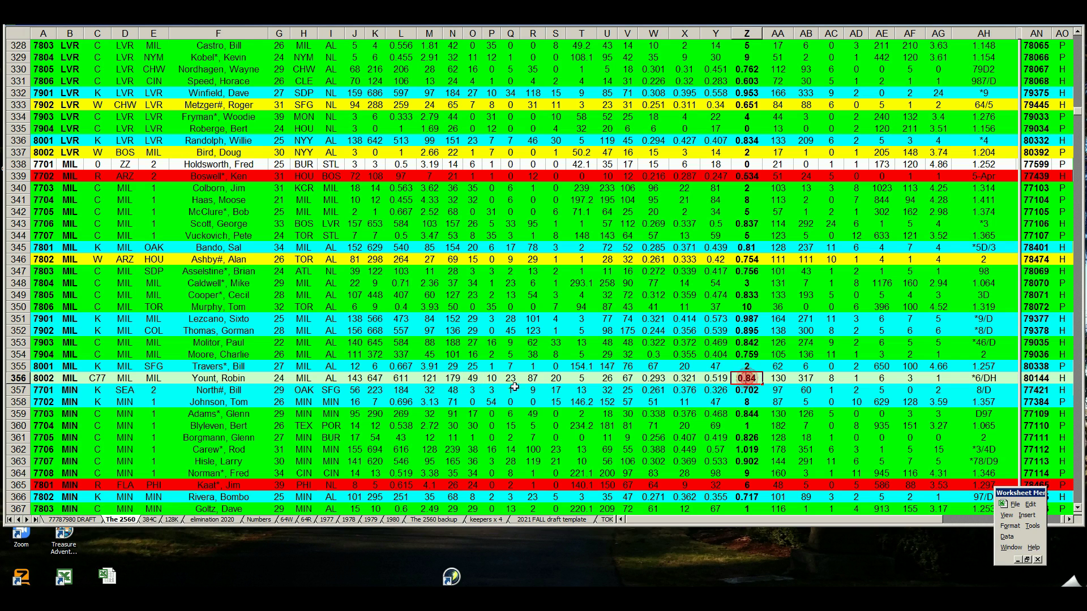
left_click(19, 378)
Step: Review the MIN cards and select row 375, the MIN 8002 card marked C78
scroll(101, 404, "down", 2)
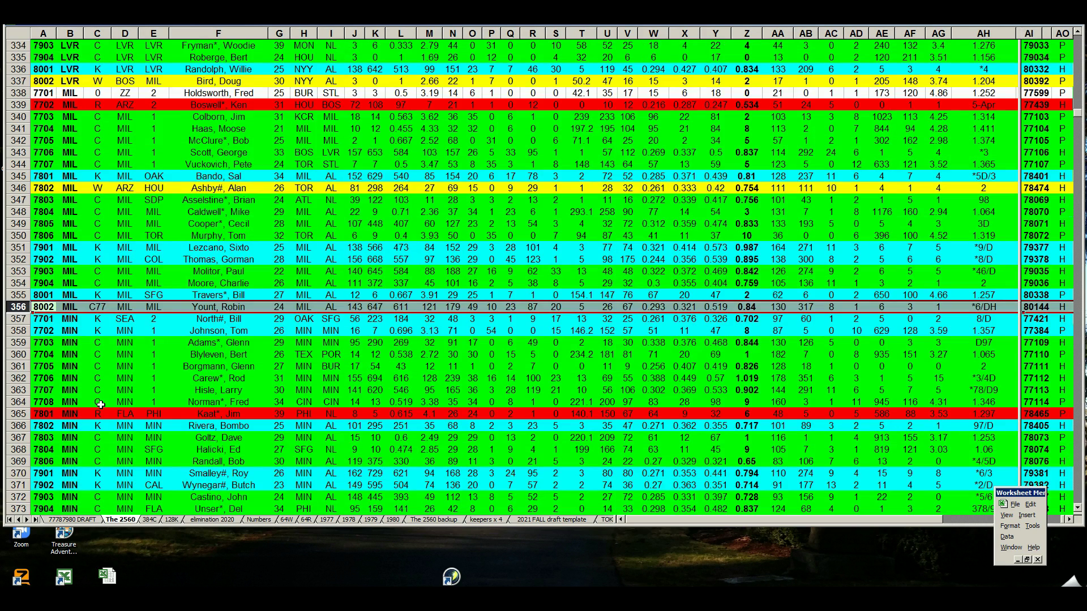
scroll(101, 392, "down", 1)
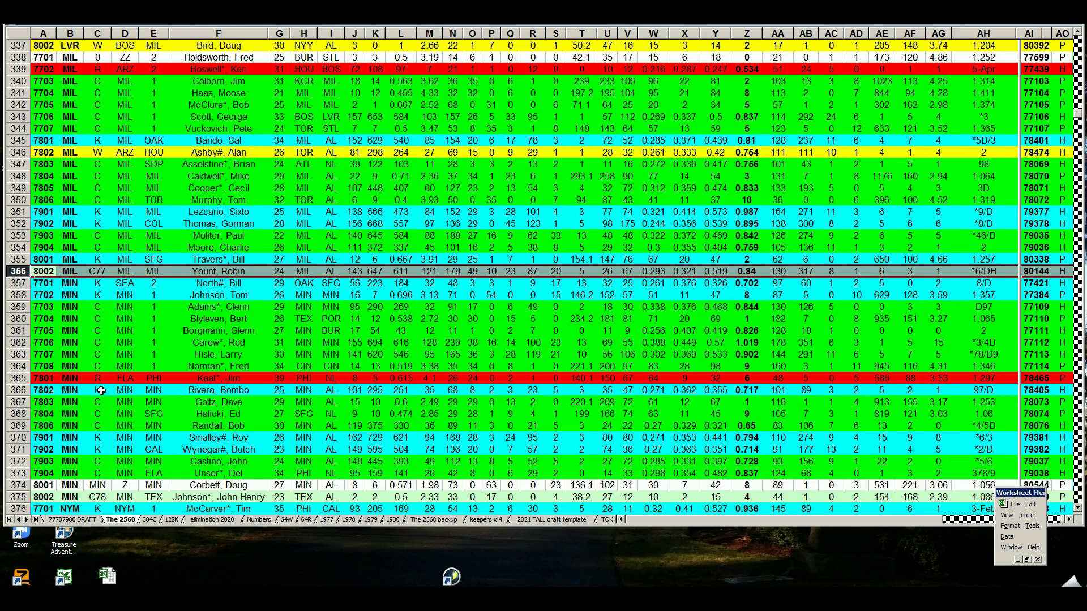
scroll(101, 390, "down", 3)
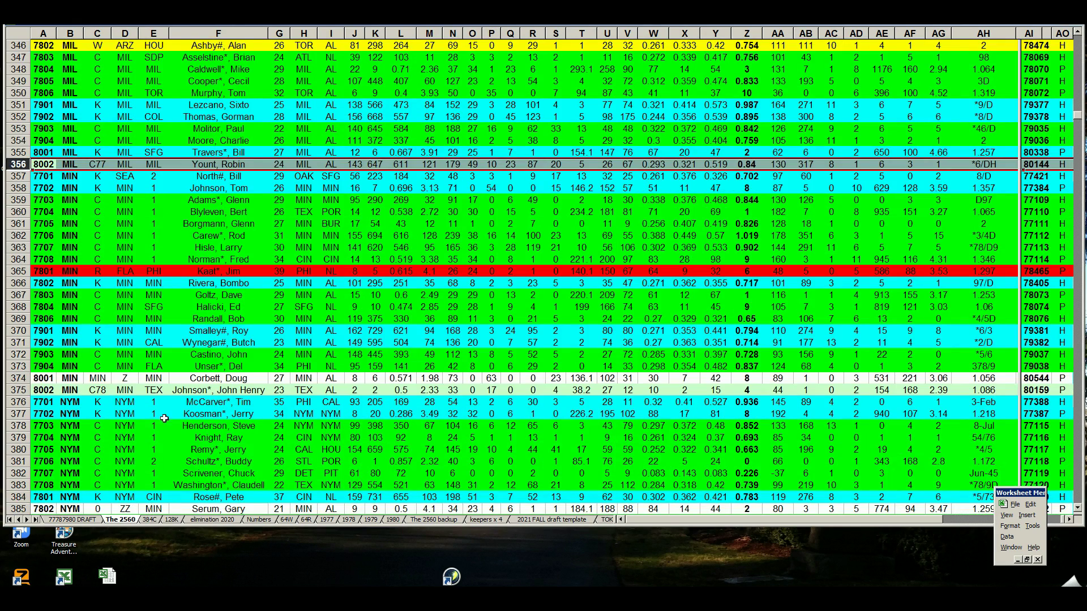
left_click(25, 390)
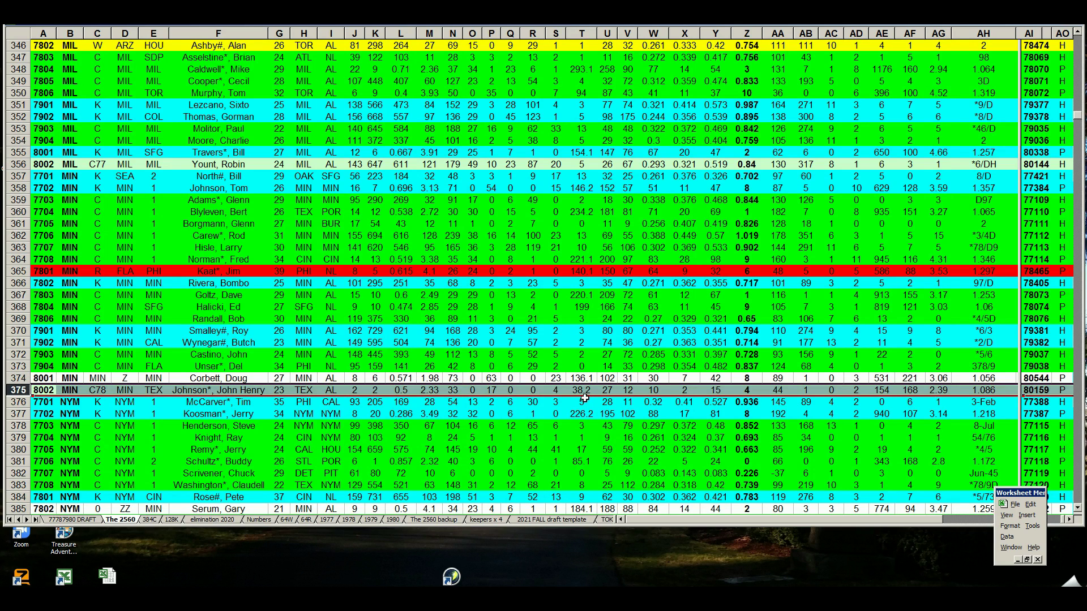
Step: Review the NYM and NYY cards and examine row 404, the NYY 7802 card marked C77, including its M and K cells
left_click(125, 437)
scroll(126, 438, "down", 9)
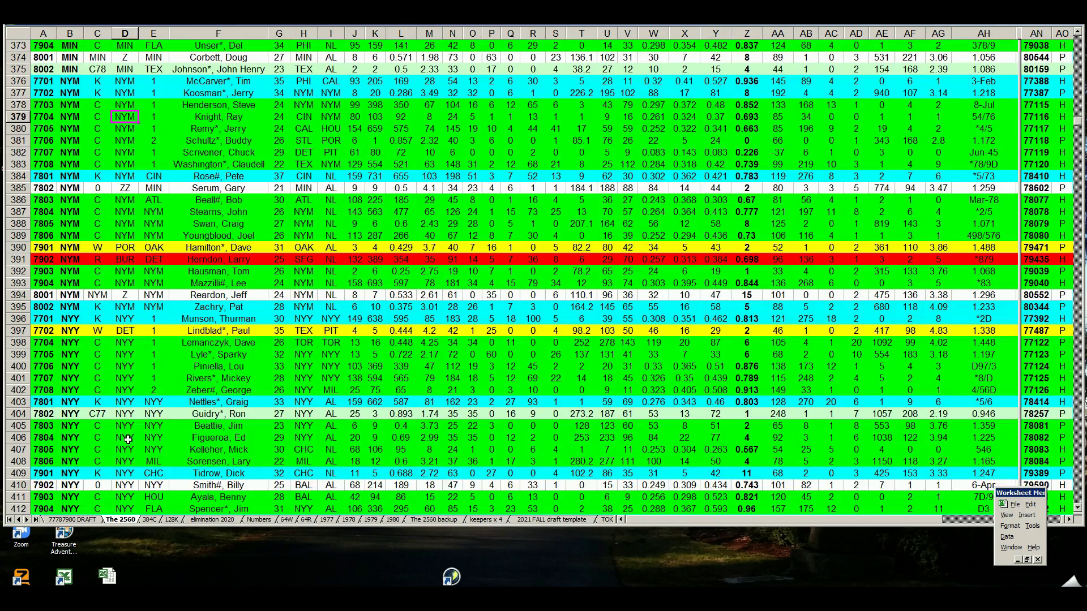
left_click(18, 414)
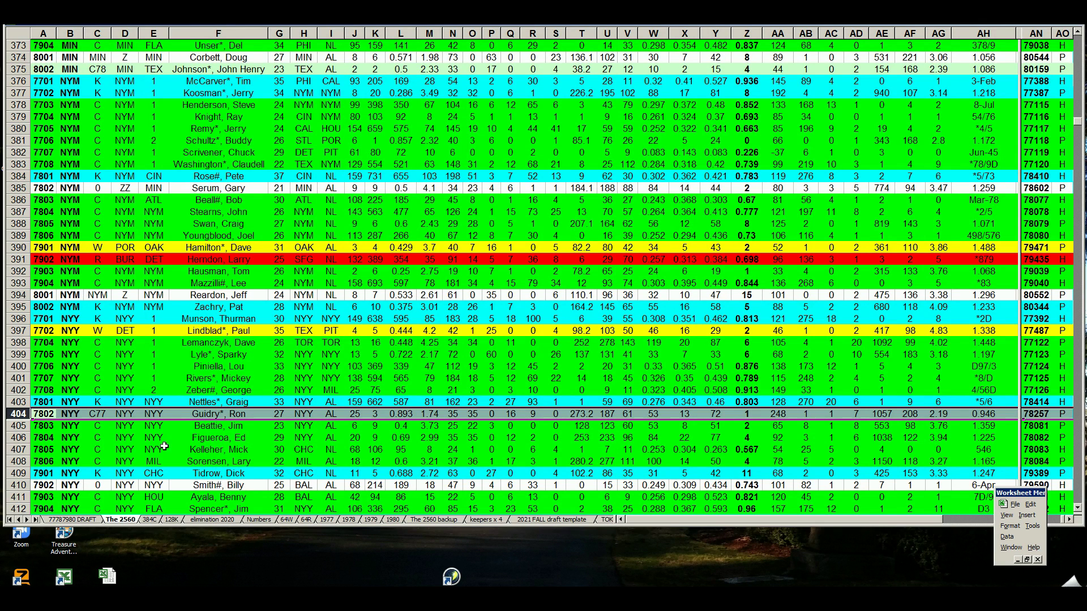
left_click(430, 414)
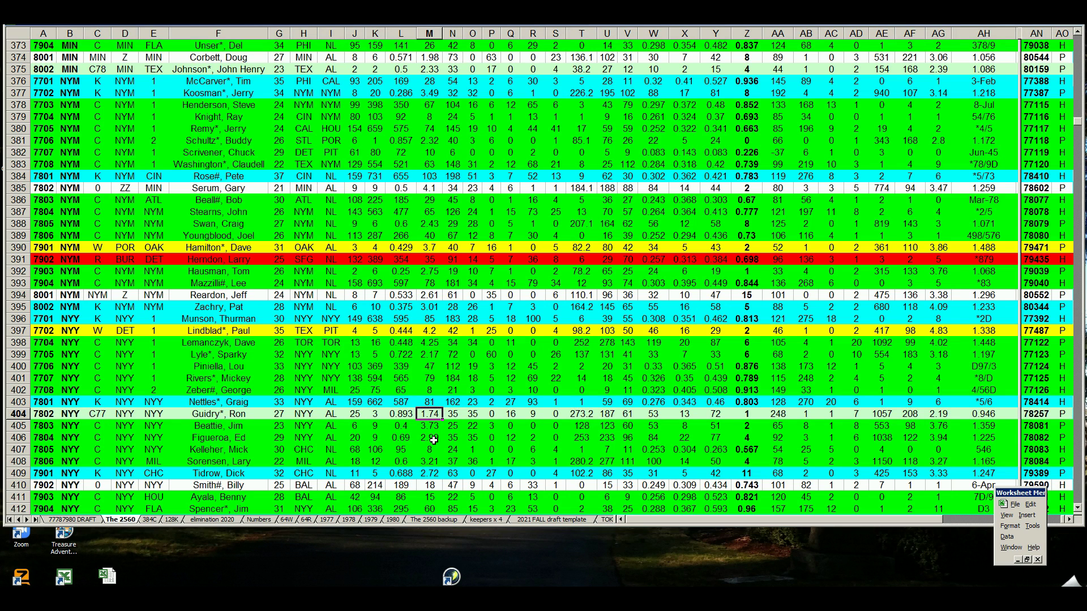
left_click(371, 414)
left_click(430, 415)
Step: Review the remaining team cards on The 2560 sheet from NYY and OAK through STL and TEX
left_click(97, 438)
scroll(97, 437, "down", 7)
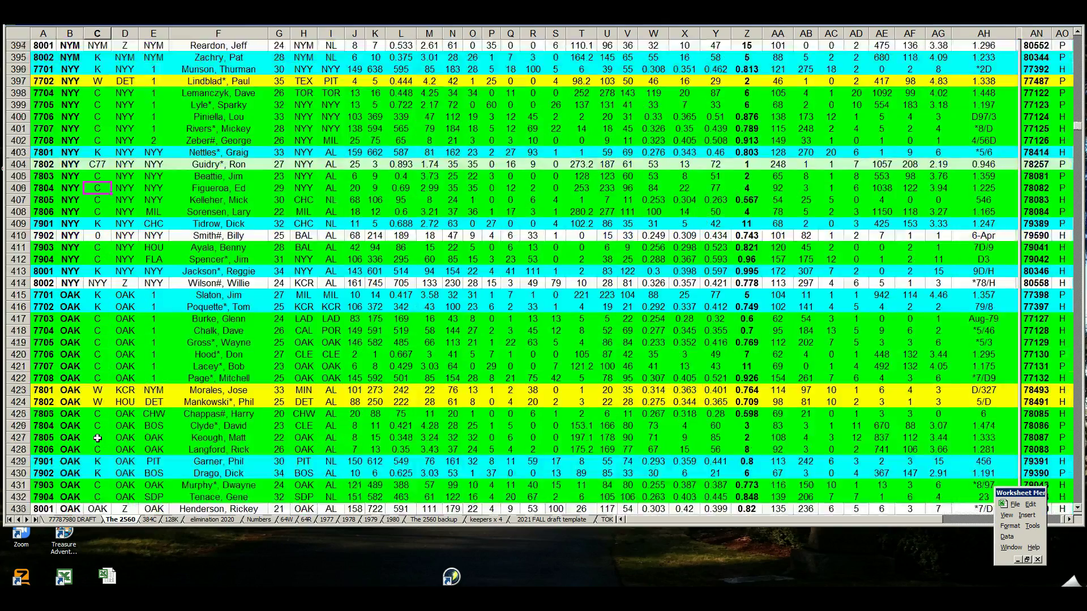
scroll(97, 438, "down", 19)
scroll(102, 438, "down", 20)
scroll(104, 449, "down", 17)
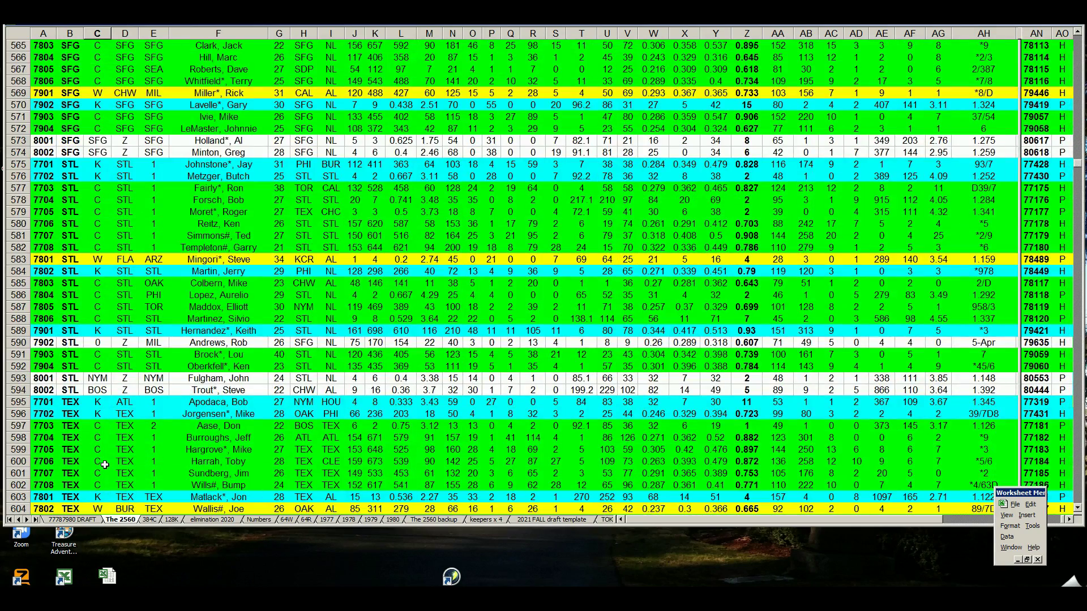
Step: Review the draft order on the 77787980 DRAFT sheet and select row 346, the NYY entry at pick 86
left_click(84, 521)
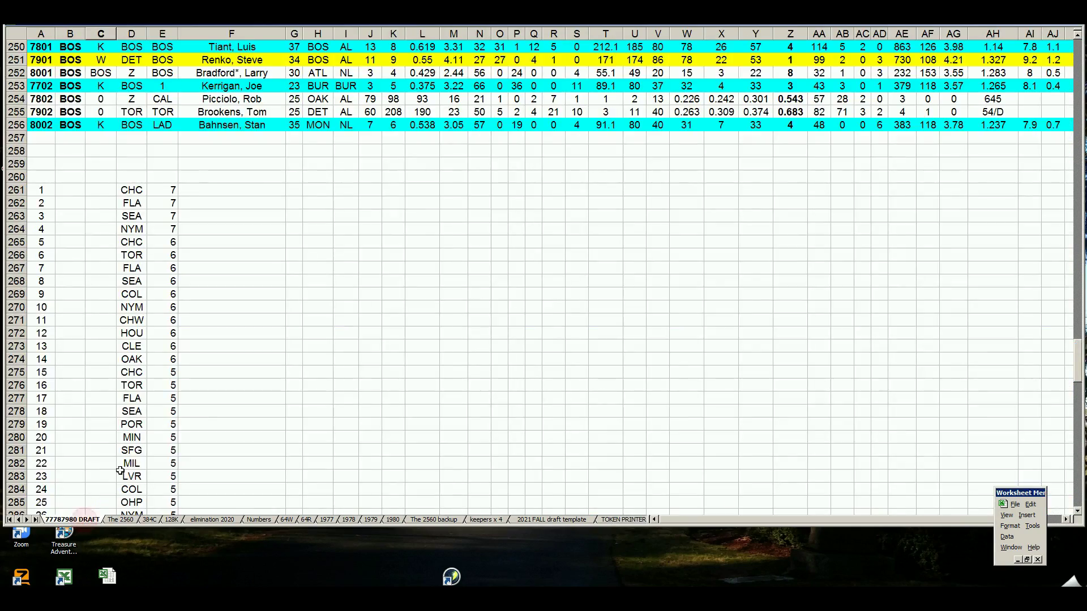
left_click(205, 359)
scroll(205, 360, "down", 4)
scroll(205, 360, "down", 16)
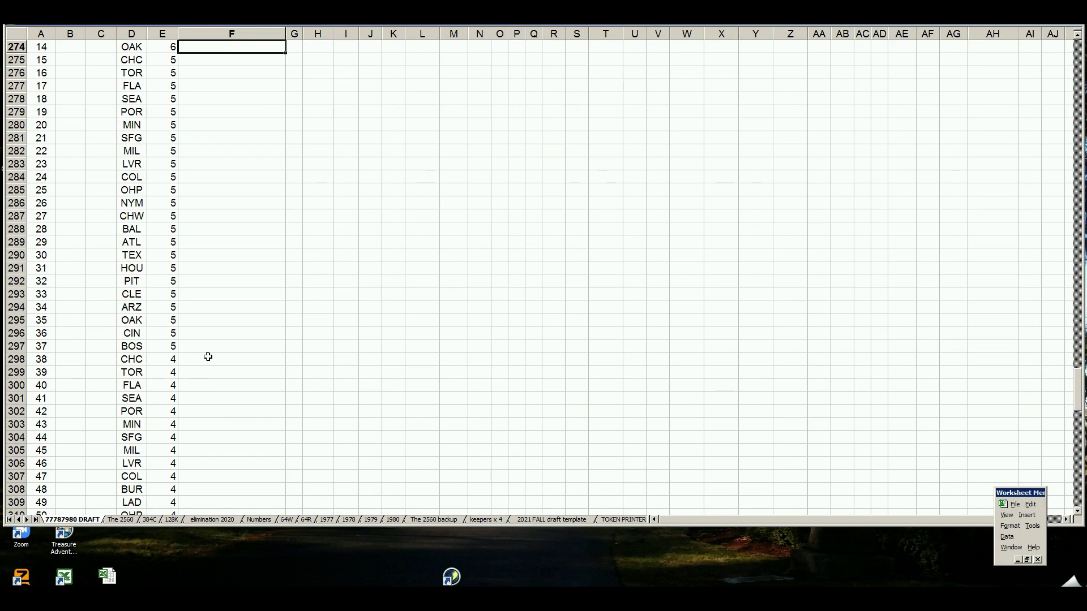
scroll(209, 356, "down", 5)
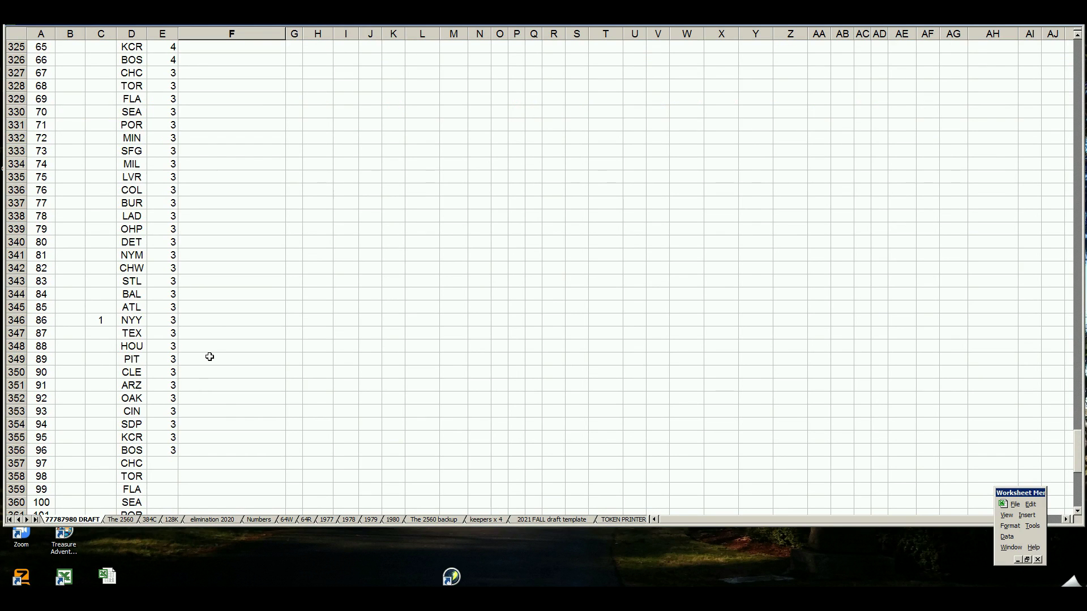
left_click(16, 321)
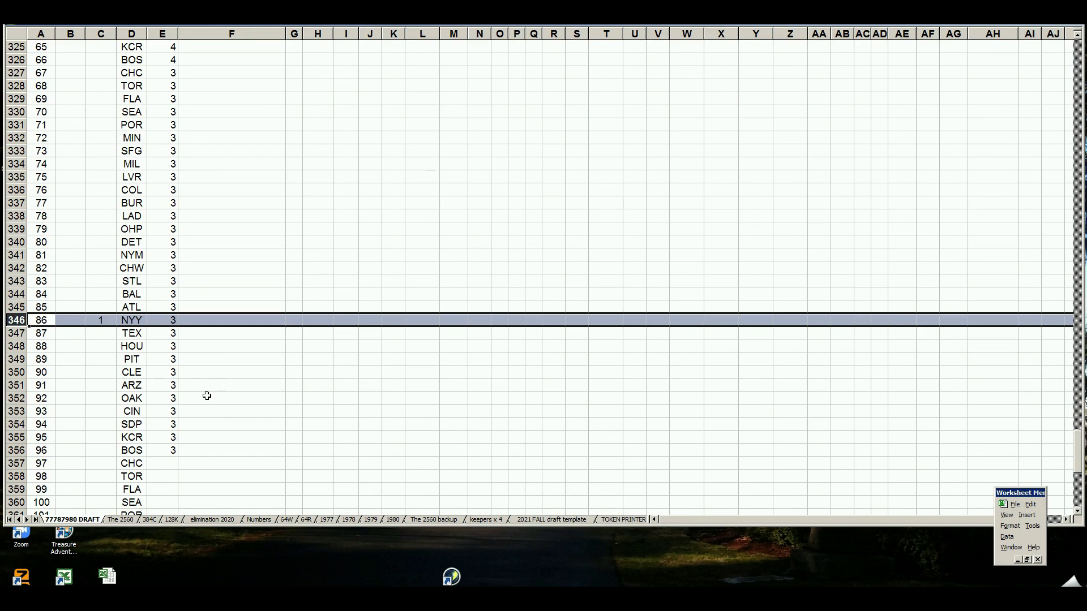
Step: Review the draft order back up to its first picks and select cell F249 on the BOS 7701 card
left_click(211, 240)
scroll(211, 267, "down", 5)
scroll(211, 267, "up", 10)
scroll(216, 266, "up", 20)
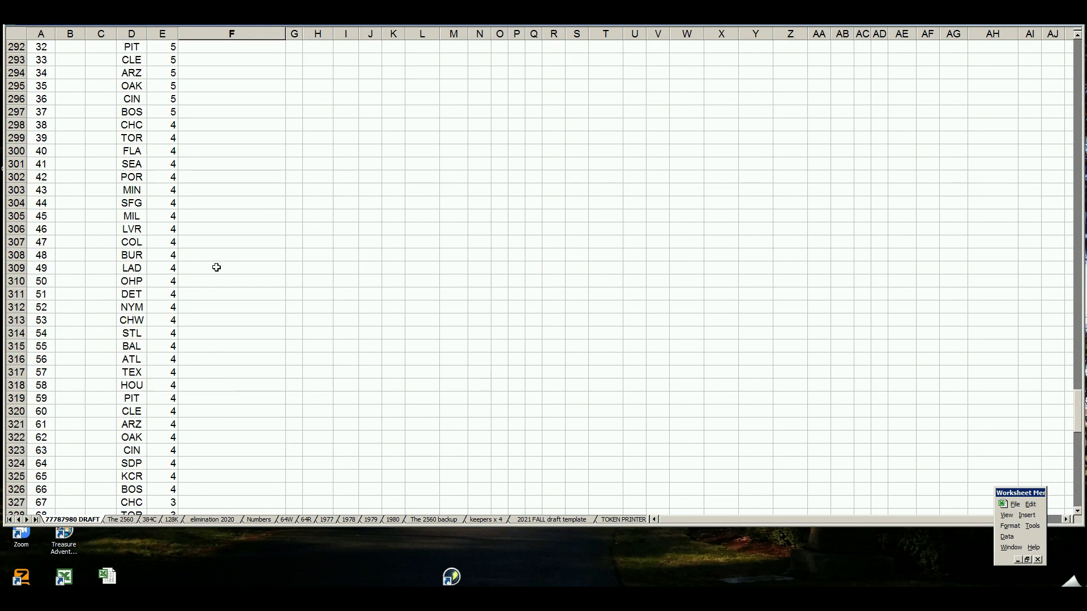
left_click(245, 190)
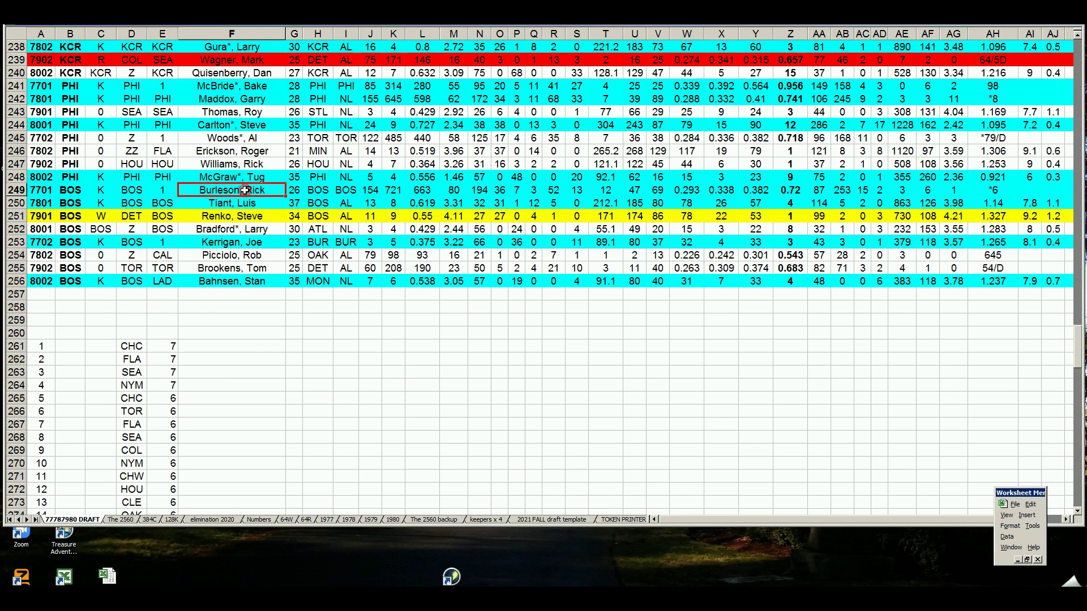